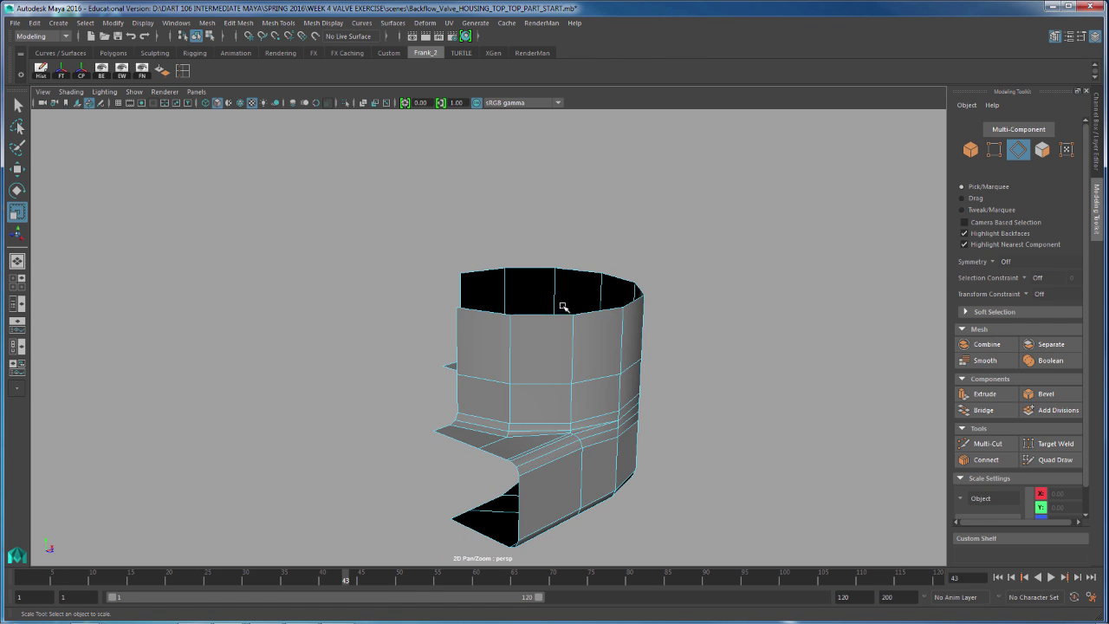
alt+drag(562, 307, 415, 292)
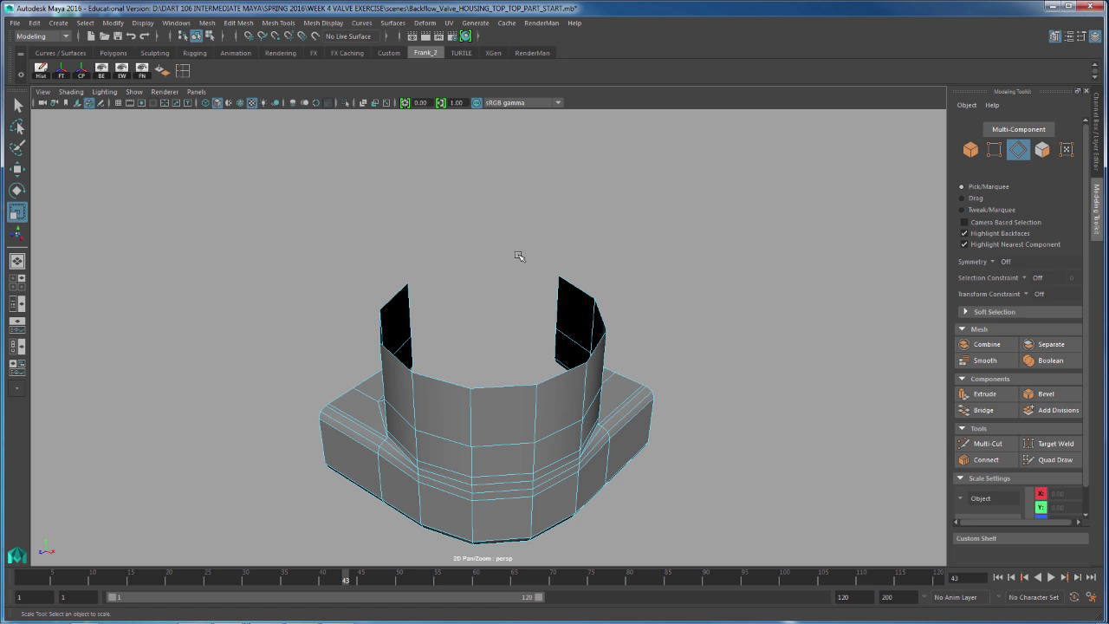
alt+drag(639, 342, 671, 343)
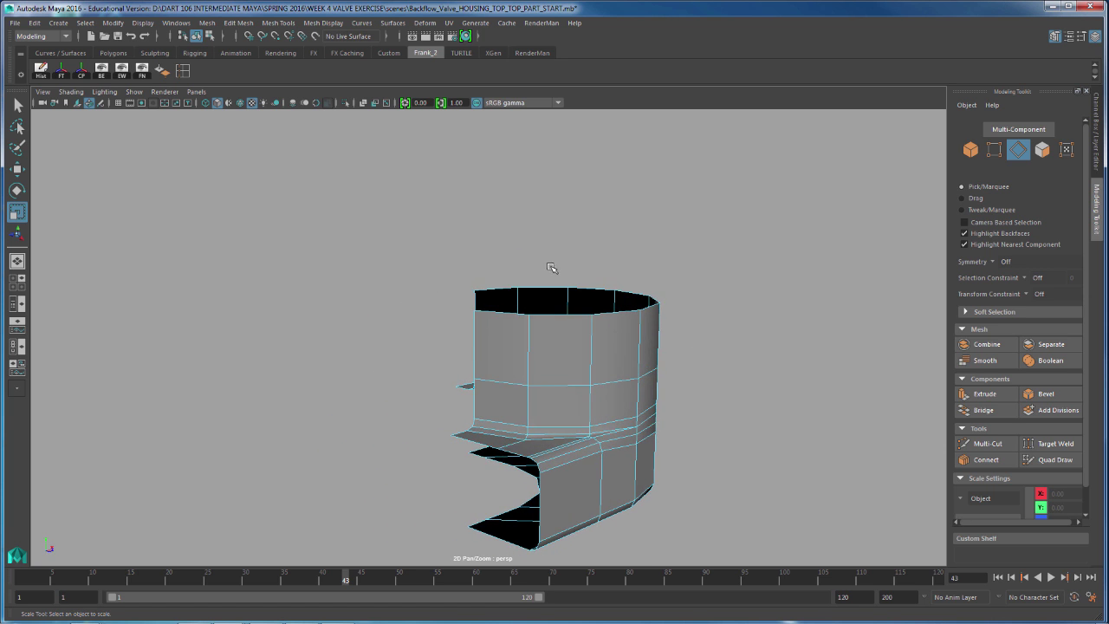
double_click(589, 304)
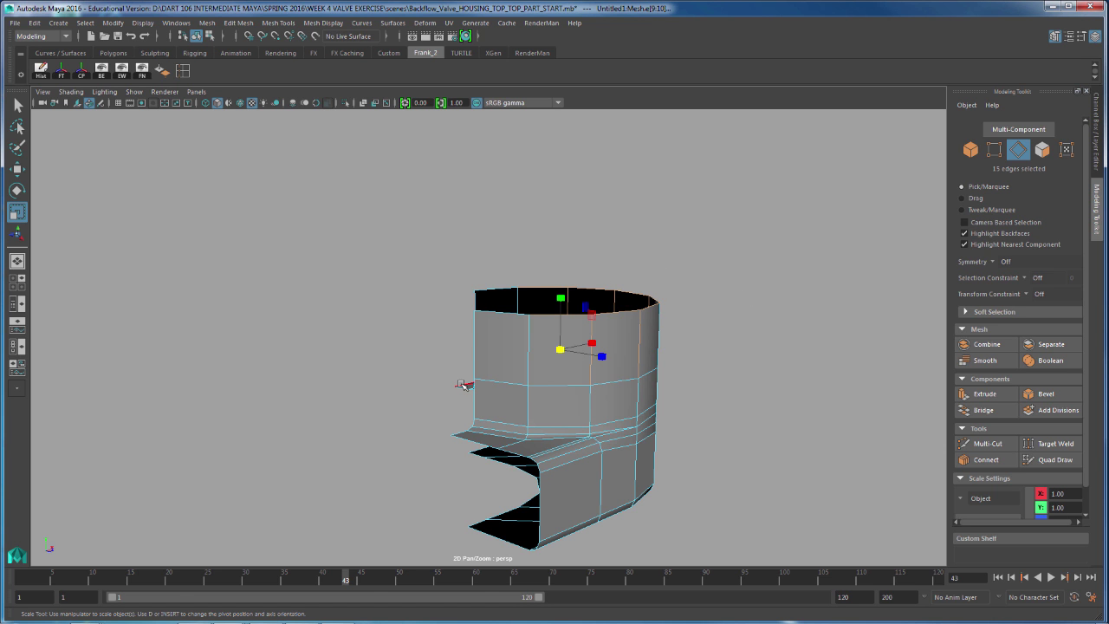
alt+drag(463, 385, 540, 265)
Step: Extrude six adjacent edges forming half of the cylinder's top rim and scale them inward until they converge at the centre
key(q)
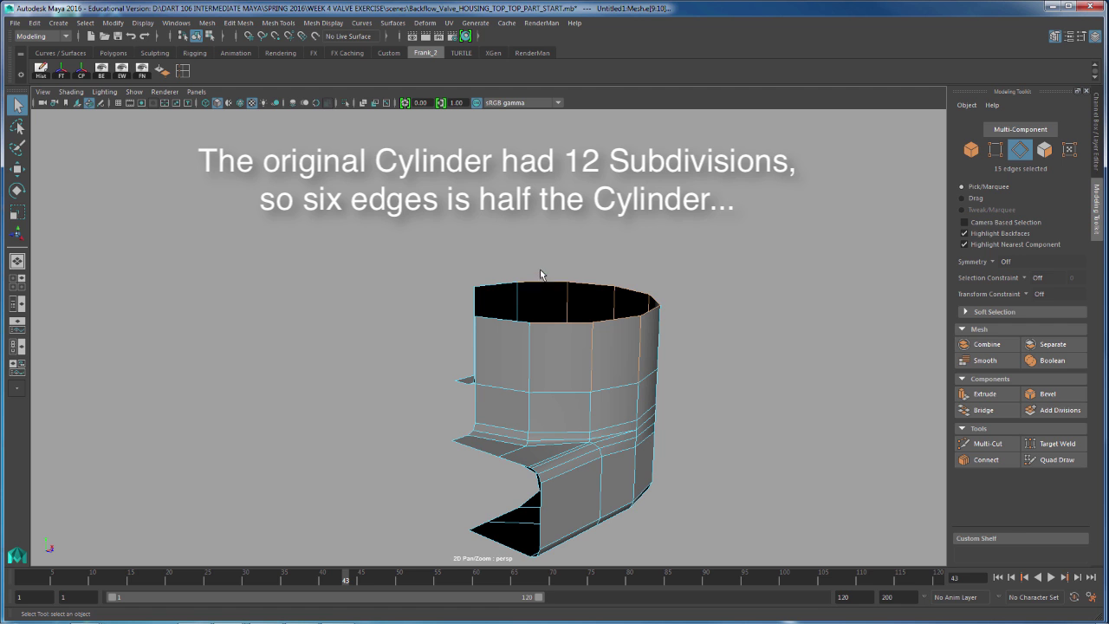
click(555, 292)
shift+click(596, 279)
alt+drag(629, 305, 752, 314)
shift+click(511, 267)
shift+click(552, 270)
shift+click(586, 281)
alt+drag(586, 281, 761, 292)
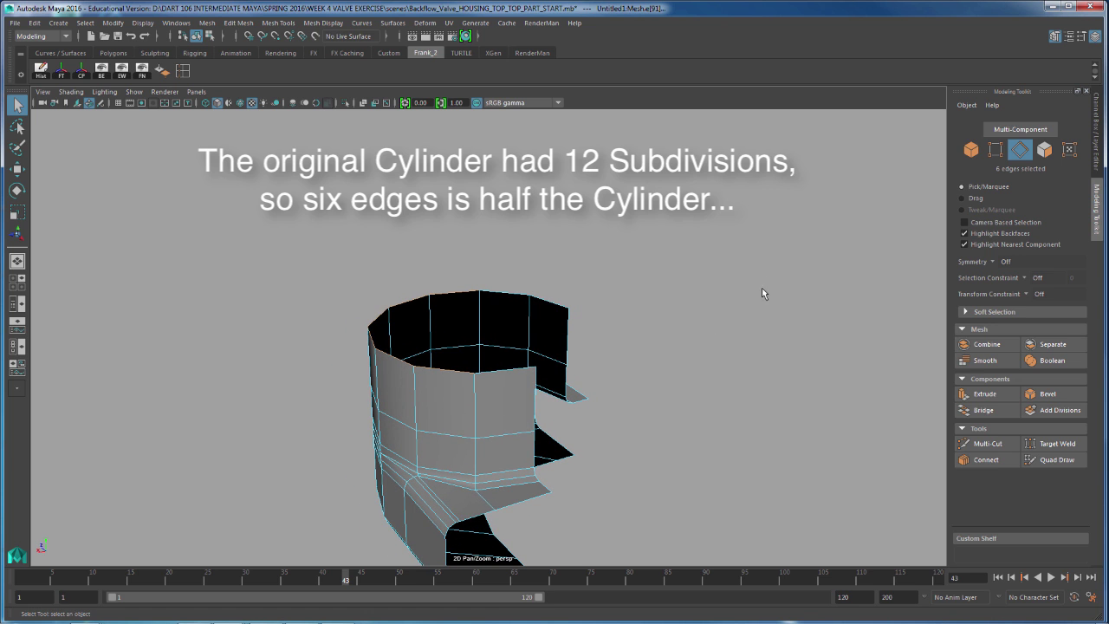
click(989, 394)
key(r)
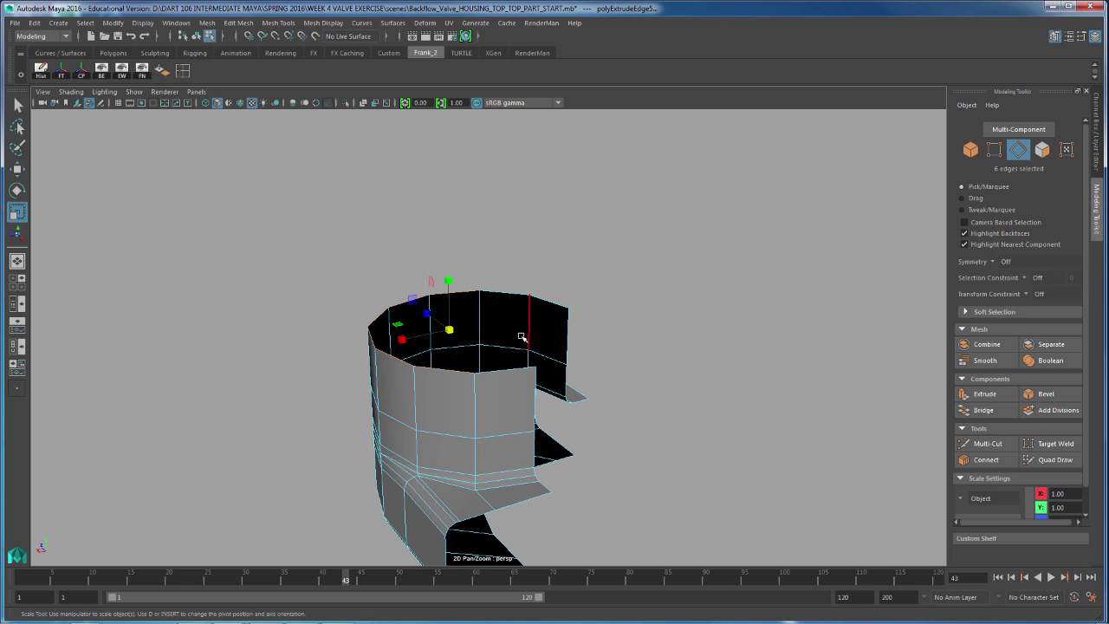
drag(449, 328, 612, 313)
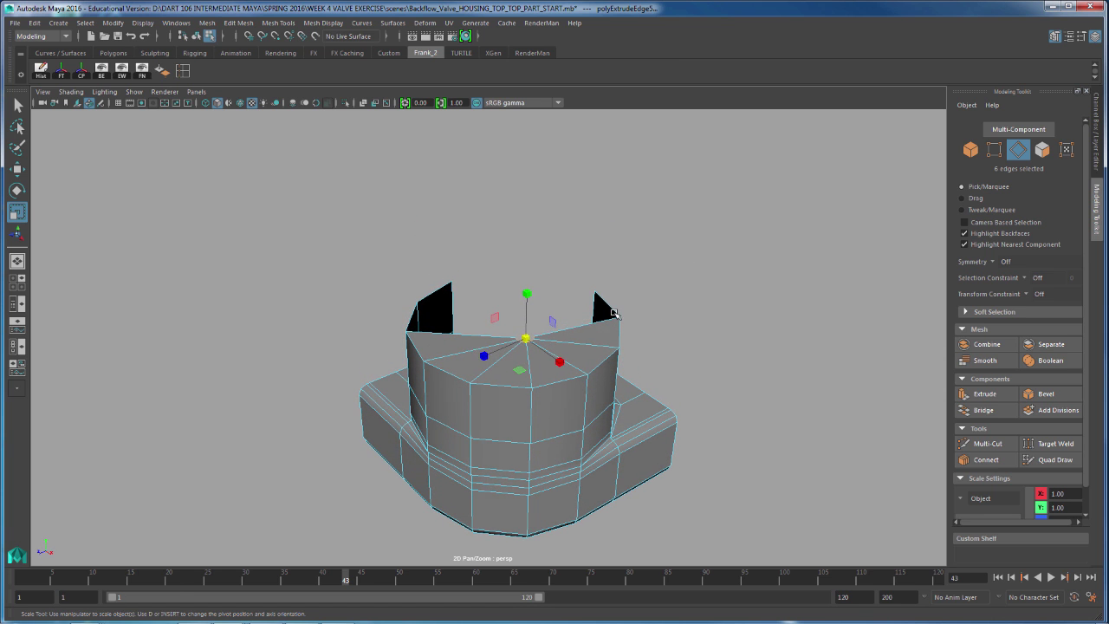
Step: Merge the seven converging vertices at the middle of the half cap into a single vertex
key(q)
right_click(569, 335)
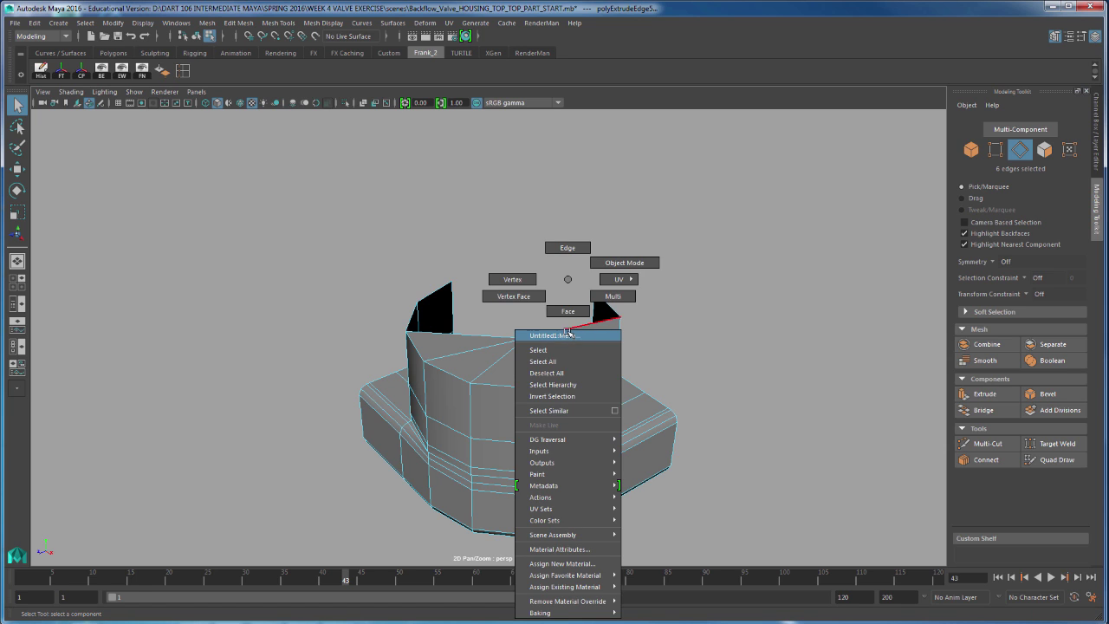
right_drag(569, 334, 513, 279)
drag(503, 310, 549, 344)
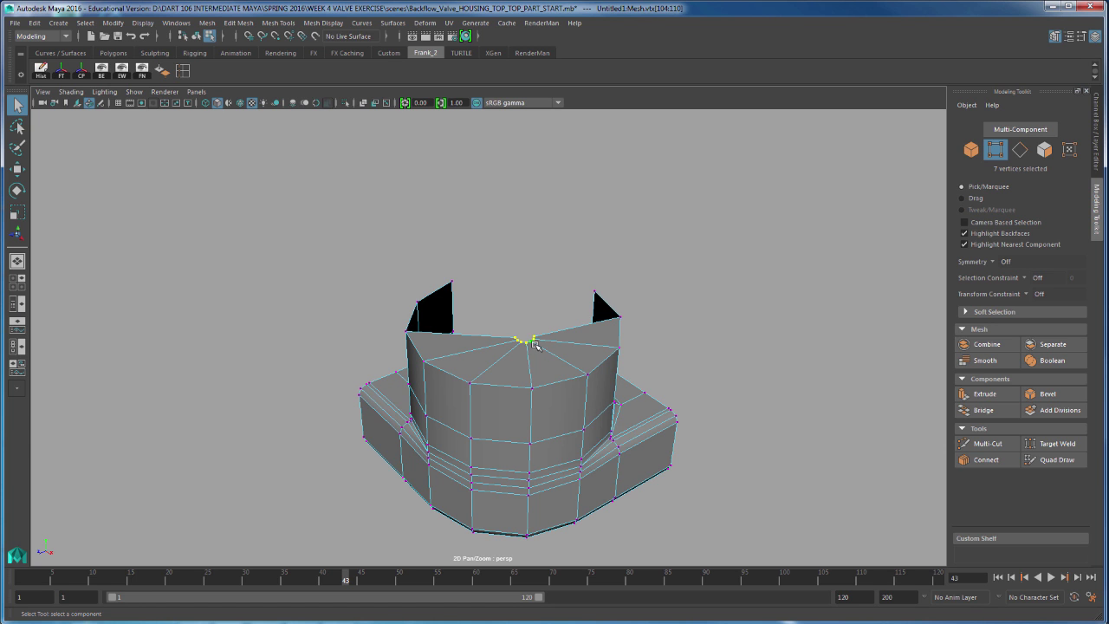
shift+right_drag(535, 345, 552, 287)
alt+drag(586, 357, 478, 389)
scroll(695, 380, up, 5)
alt+drag(695, 380, 658, 329)
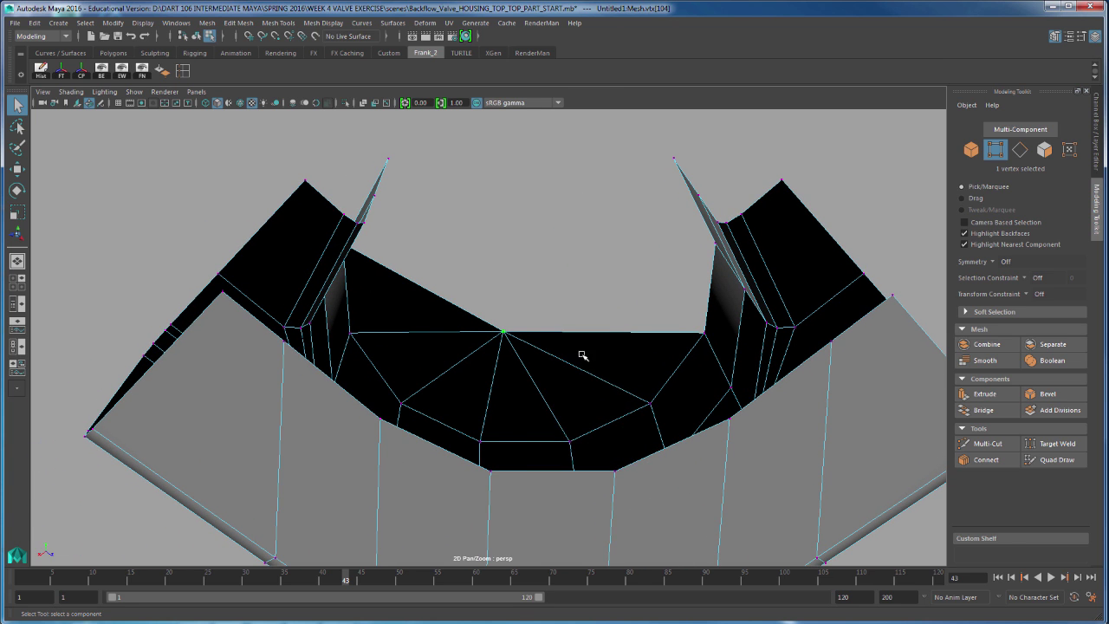
Step: Delete the five edges radiating from the centre vertex so the half cap is a single face
right_drag(583, 356, 579, 250)
drag(439, 327, 507, 381)
shift+drag(532, 397, 592, 356)
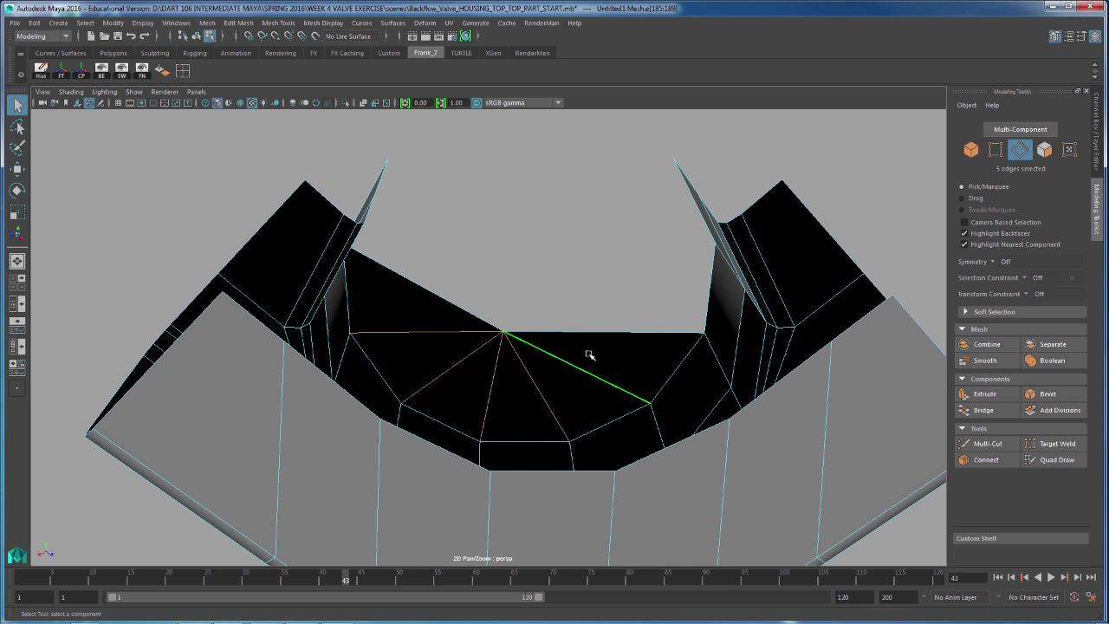
shift+right_drag(589, 354, 549, 371)
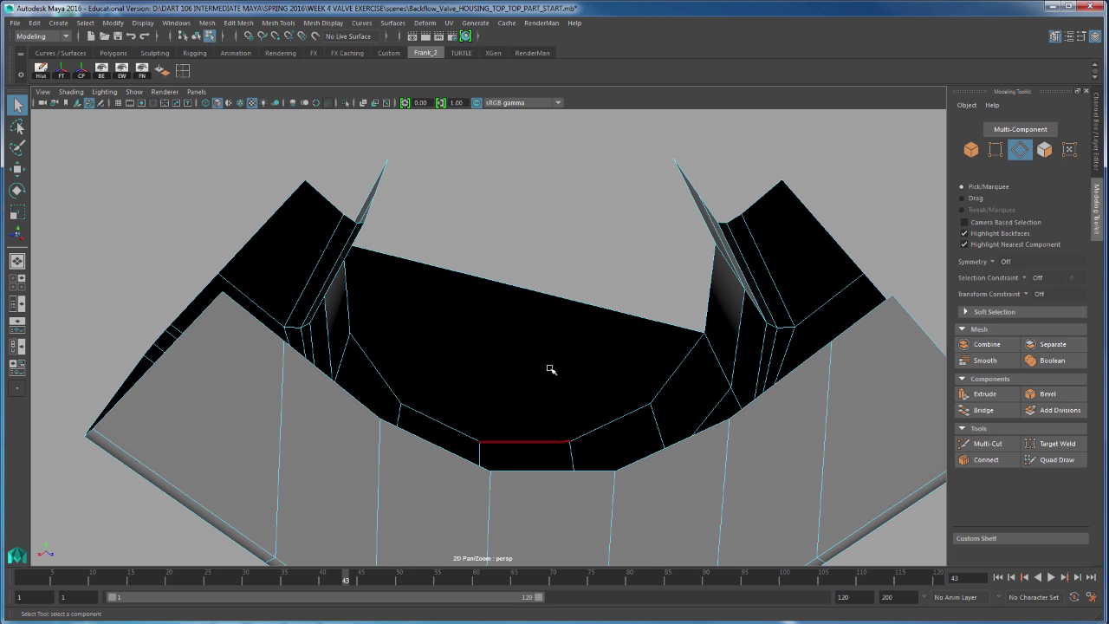
alt+drag(578, 322, 636, 436)
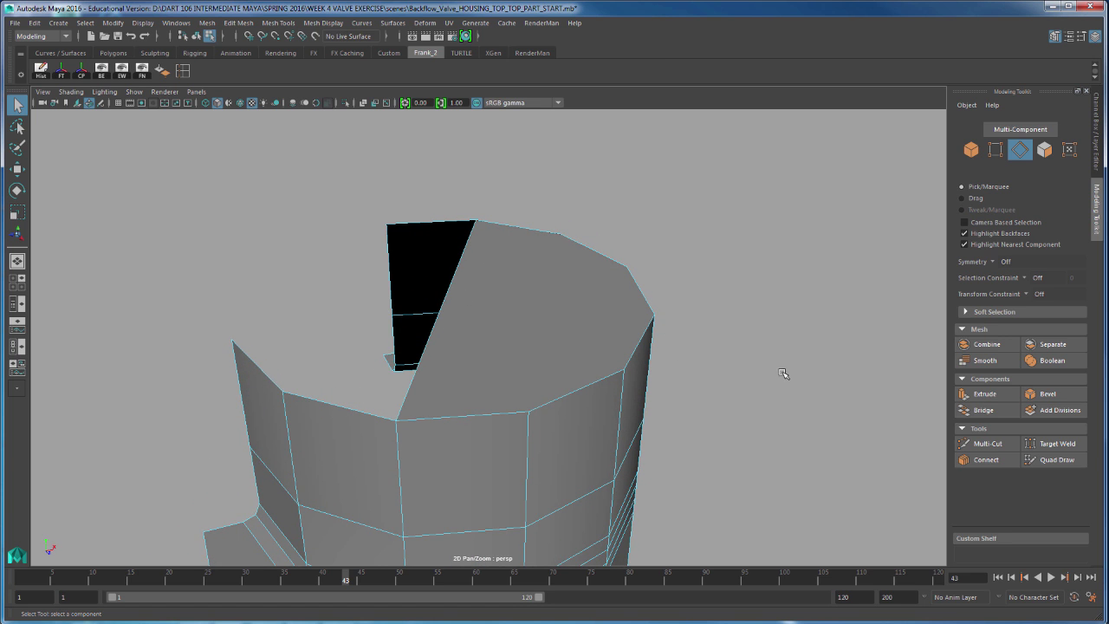
Step: Insert a vertex at the midpoint of the half cap's straight edge with the Multi-Cut tool
alt+drag(783, 372, 702, 341)
mouse_move(559, 280)
alt+middle_down()
mouse_move(535, 297)
mouse_move(559, 288)
alt+middle_up()
alt+right_drag(566, 290, 715, 296)
alt+drag(716, 296, 718, 296)
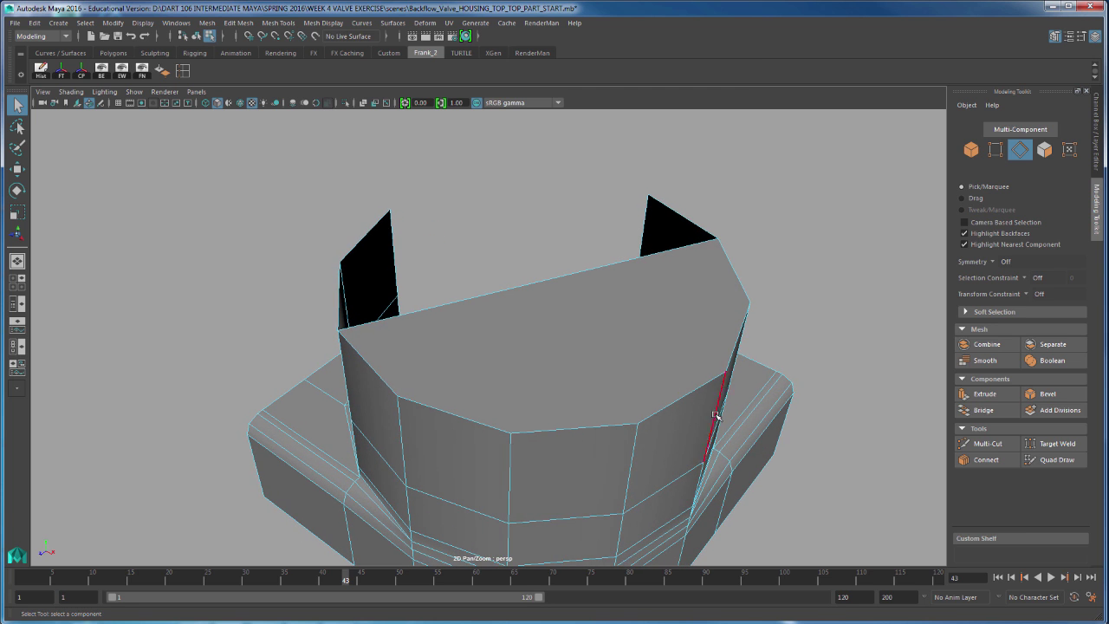
click(995, 444)
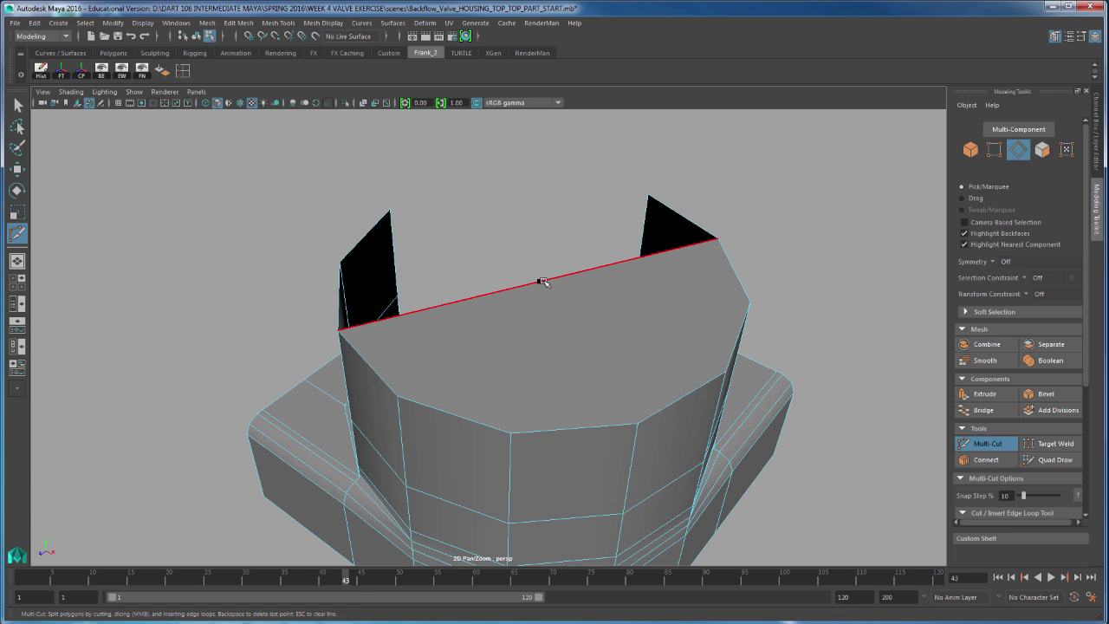
shift+click(595, 267)
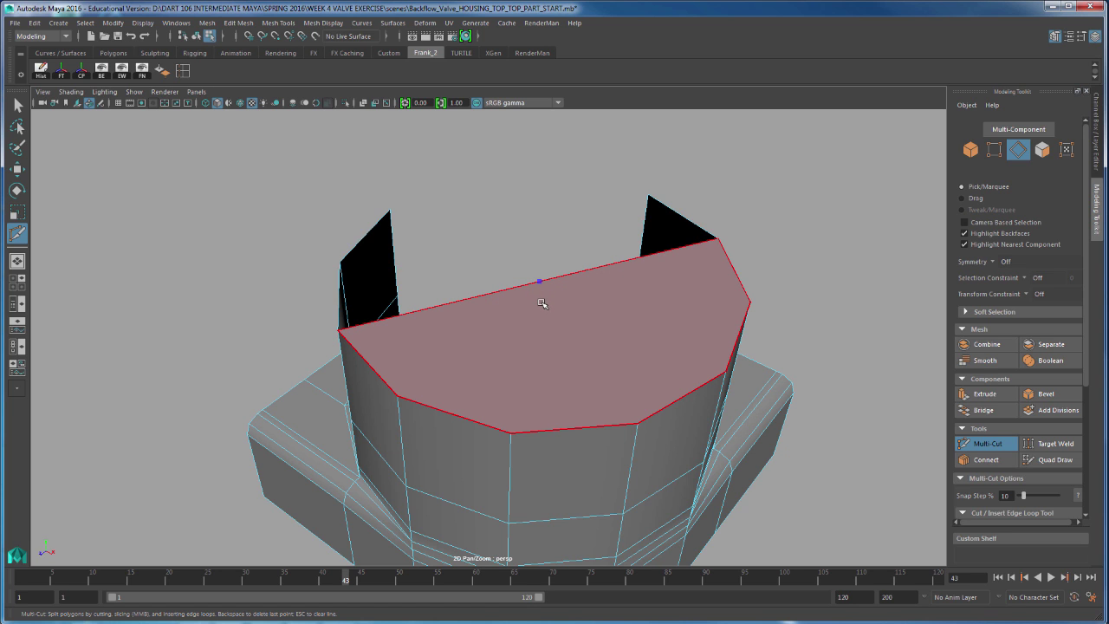
key(q)
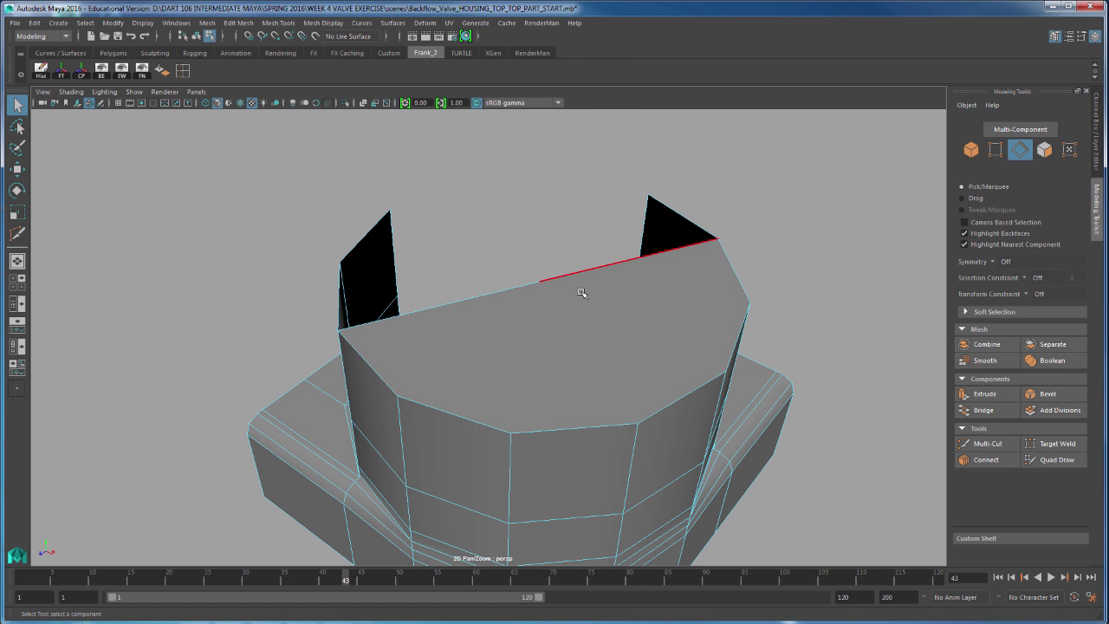
Step: Check the vertex at the middle of the half cap's straight edge by selecting it in vertex mode
right_click(582, 280)
right_drag(582, 293, 531, 280)
click(577, 306)
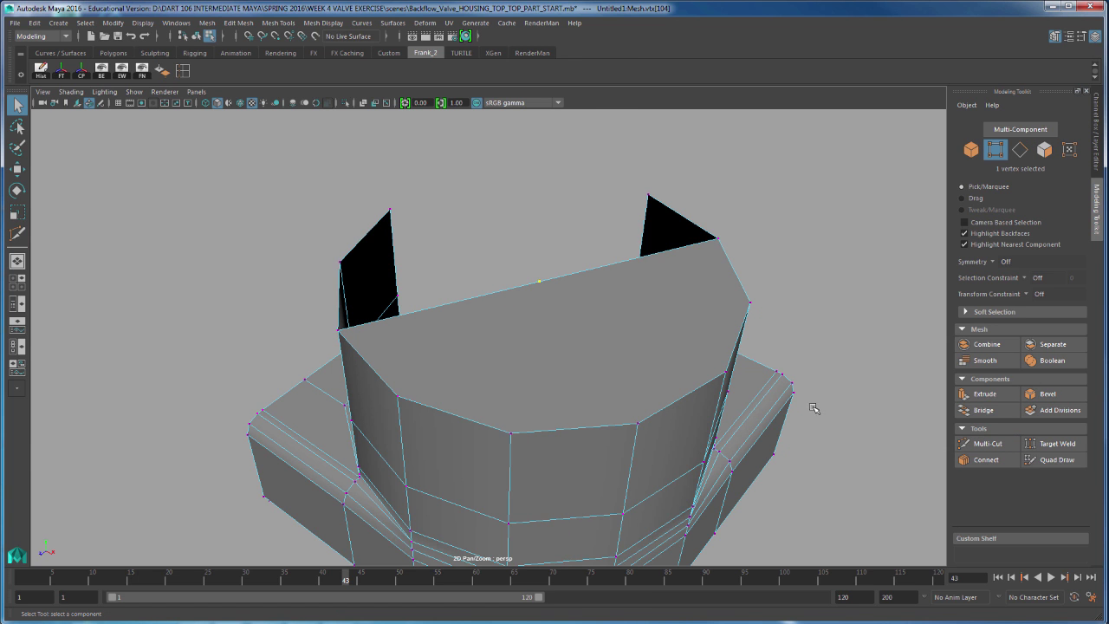
mouse_move(748, 407)
alt+mouse_down()
mouse_move(865, 414)
mouse_move(744, 408)
alt+mouse_up()
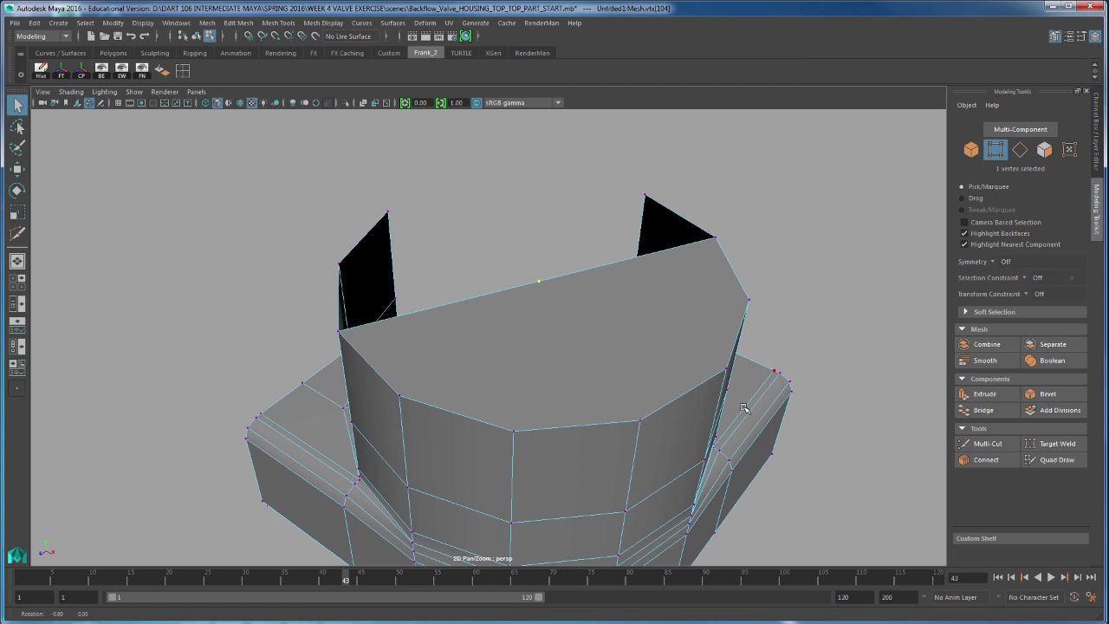
alt+right_drag(744, 407, 525, 285)
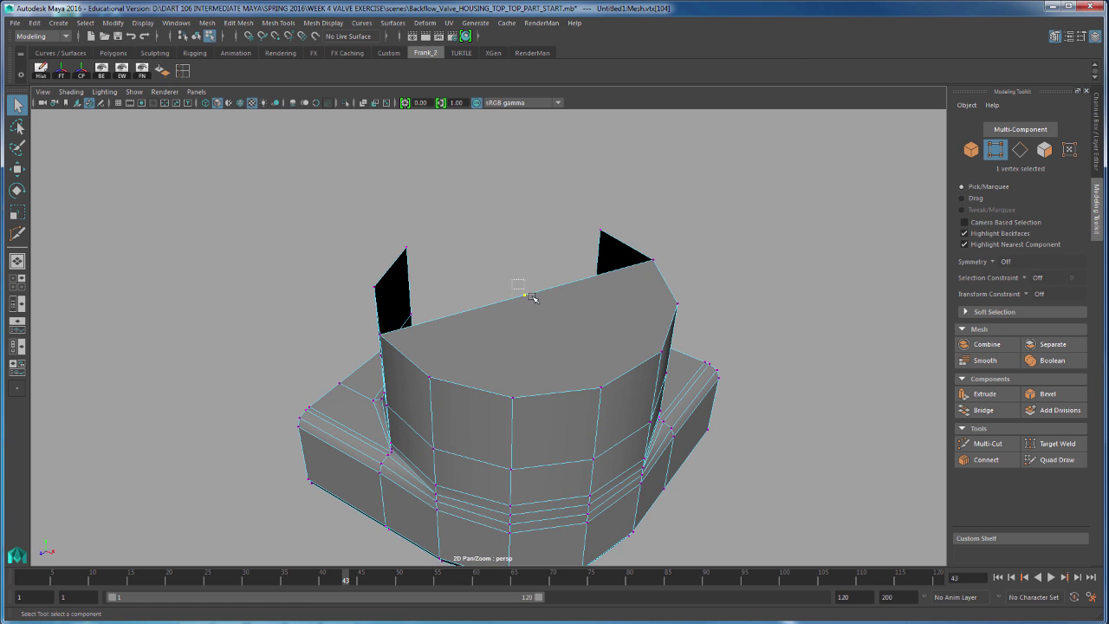
Step: Create a locator and snap it to the vertex at the middle of the half cap's straight edge
click(63, 24)
click(78, 179)
alt+drag(785, 310, 782, 299)
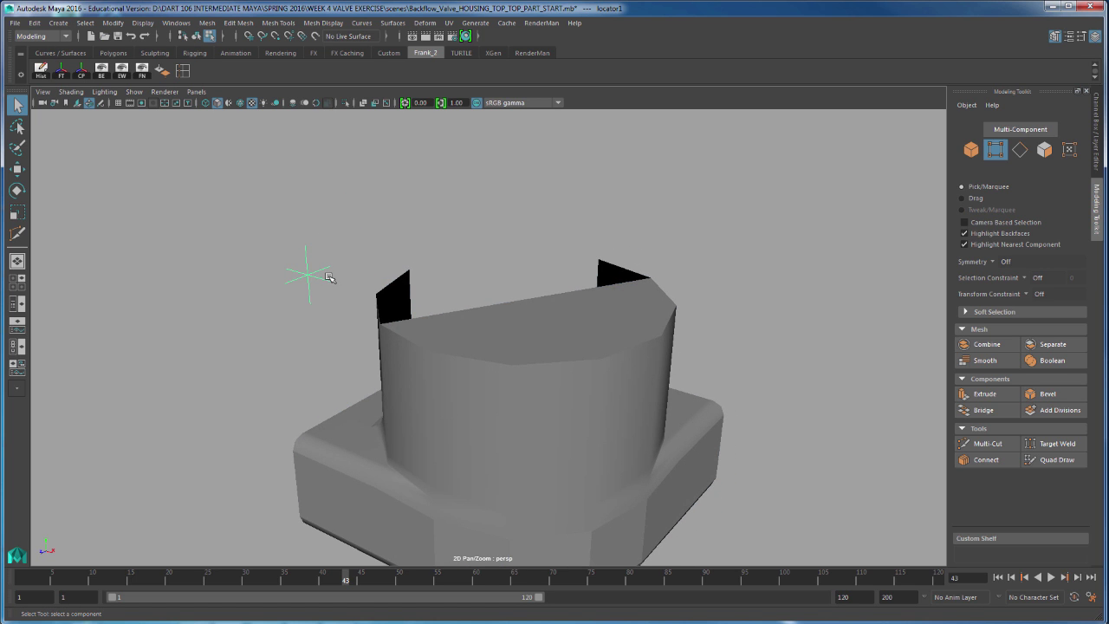
key(w)
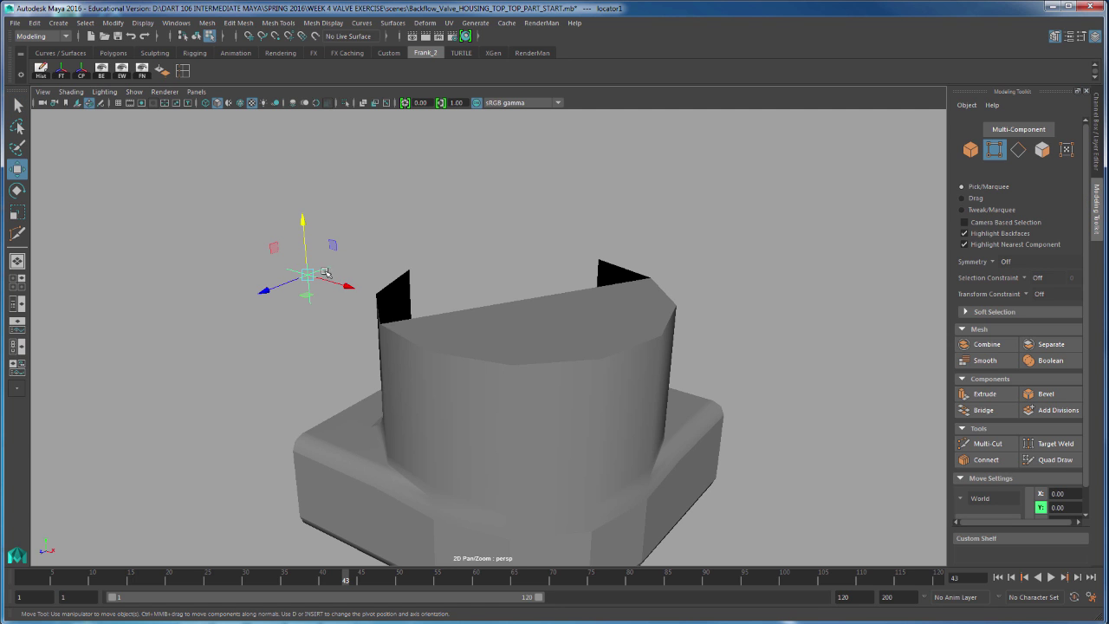
drag(307, 273, 326, 256)
key(v)
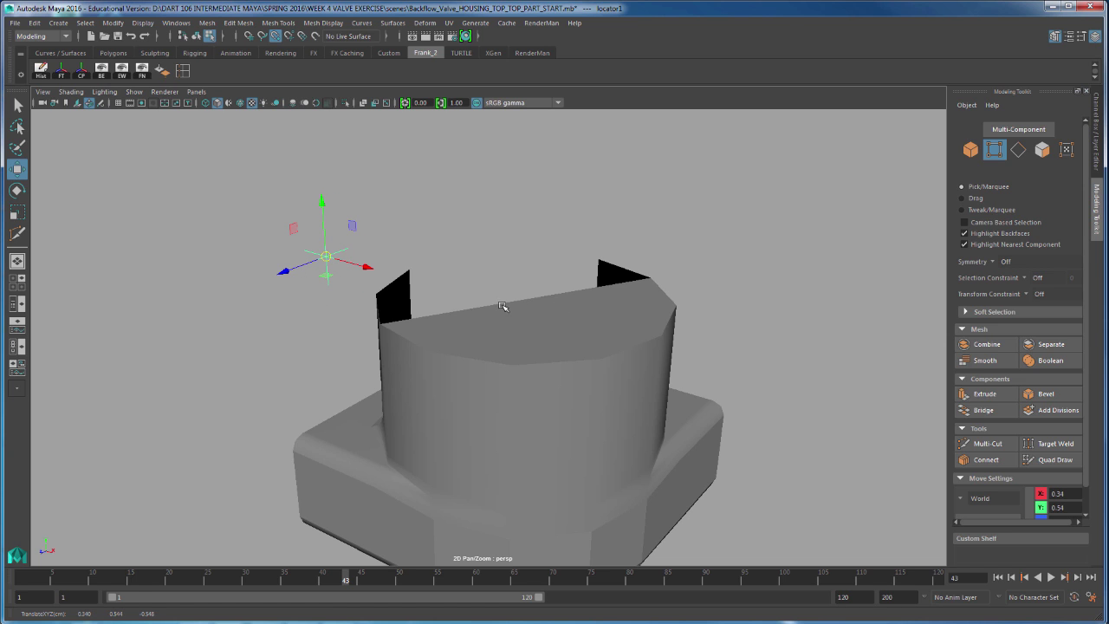
middle_drag(503, 306, 559, 308)
Step: Extract the half-cap face from the housing mesh as a separate object
alt+drag(710, 368, 757, 338)
click(511, 368)
mouse_move(815, 370)
alt+mouse_down()
mouse_move(670, 364)
mouse_move(598, 381)
mouse_move(854, 391)
mouse_move(614, 372)
mouse_move(757, 344)
mouse_move(795, 372)
alt+mouse_up()
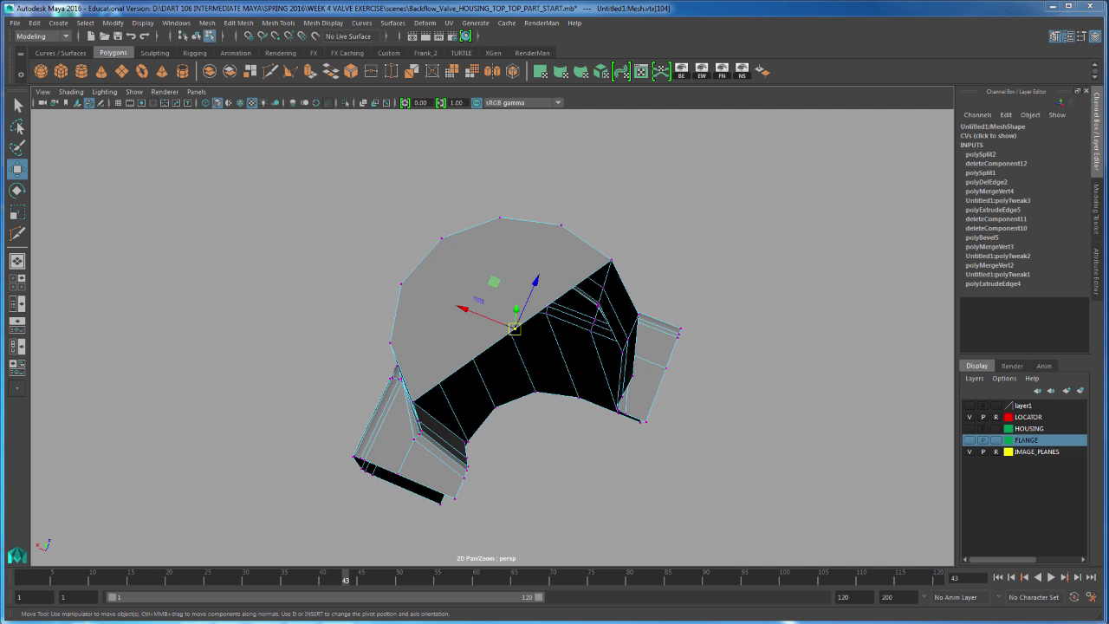
alt+drag(644, 451, 790, 345)
key(q)
right_drag(503, 365, 508, 313)
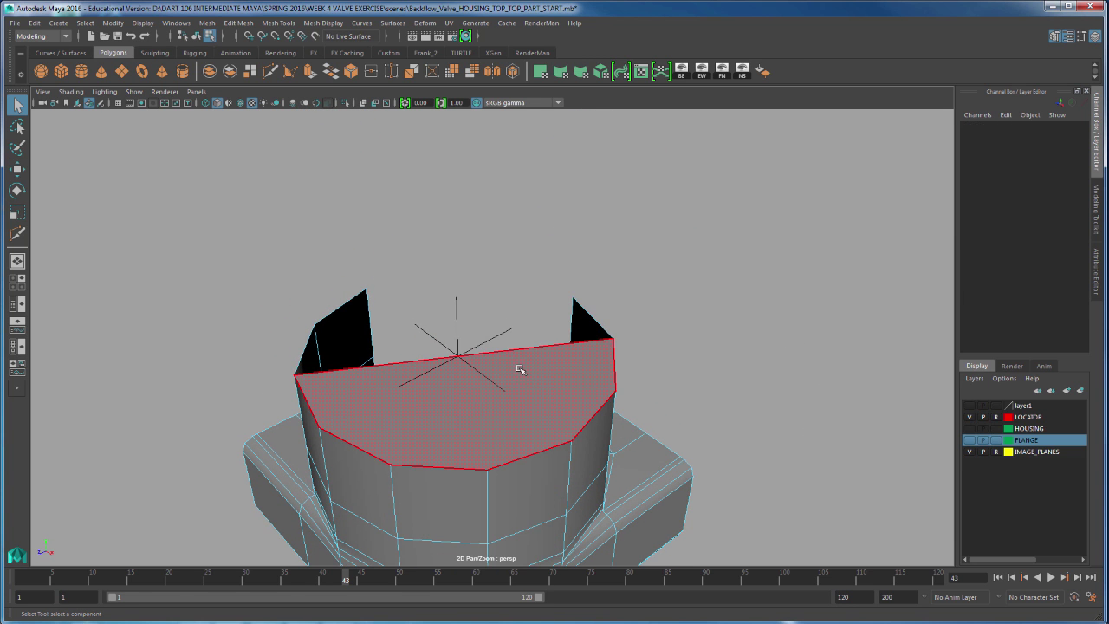
click(521, 371)
alt+drag(656, 364, 735, 379)
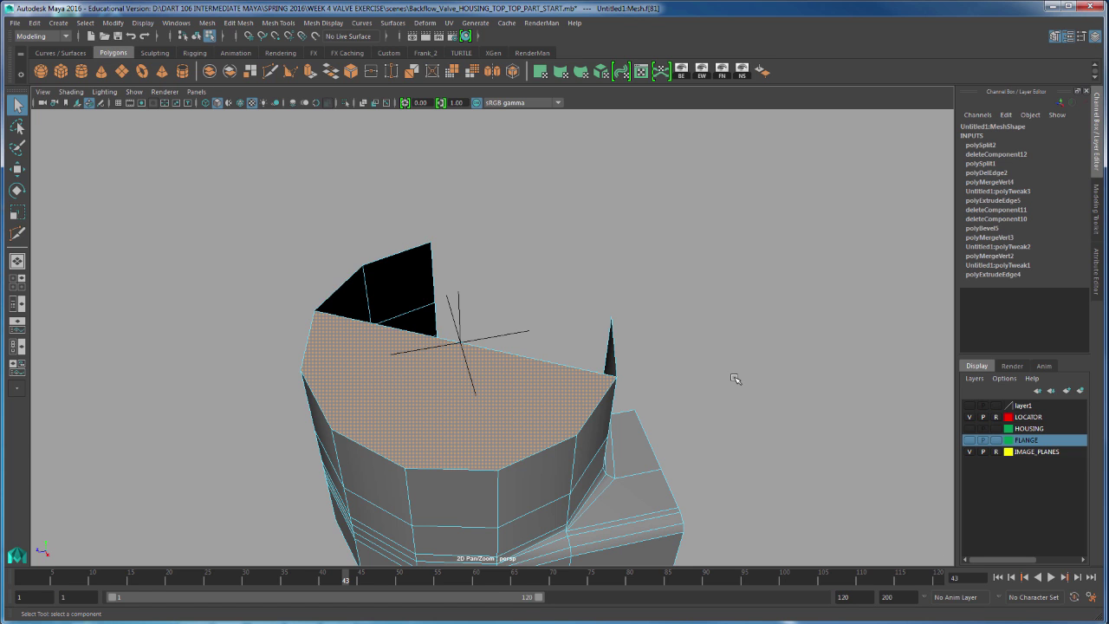
click(241, 24)
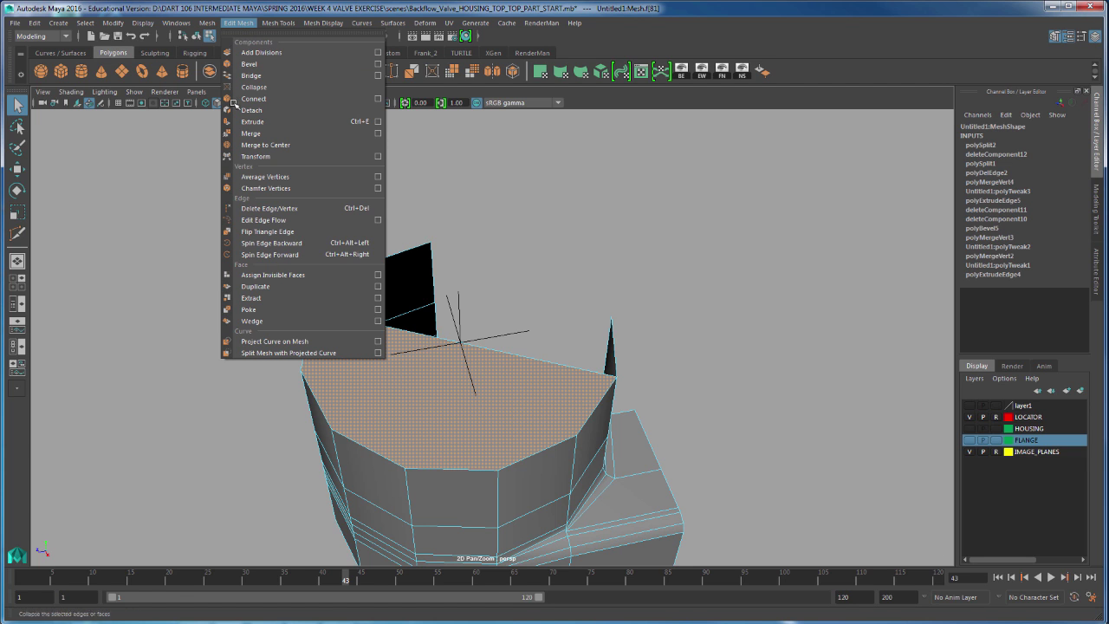
click(260, 298)
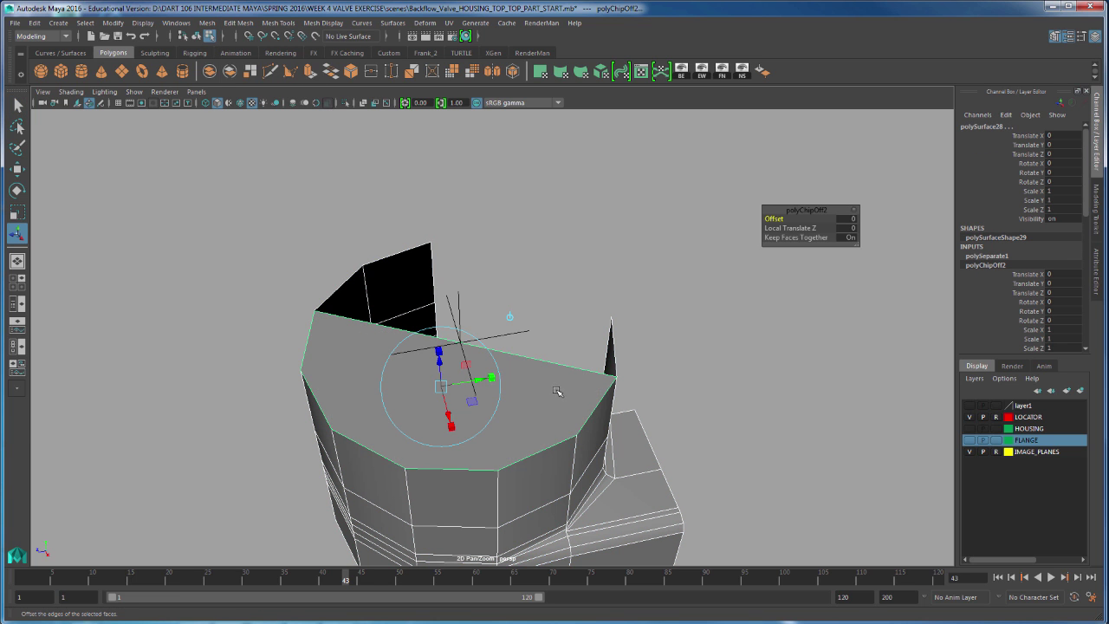
Step: Select the extracted half cap in object mode and snap its pivot to the locator on its straight edge
right_drag(555, 393, 611, 260)
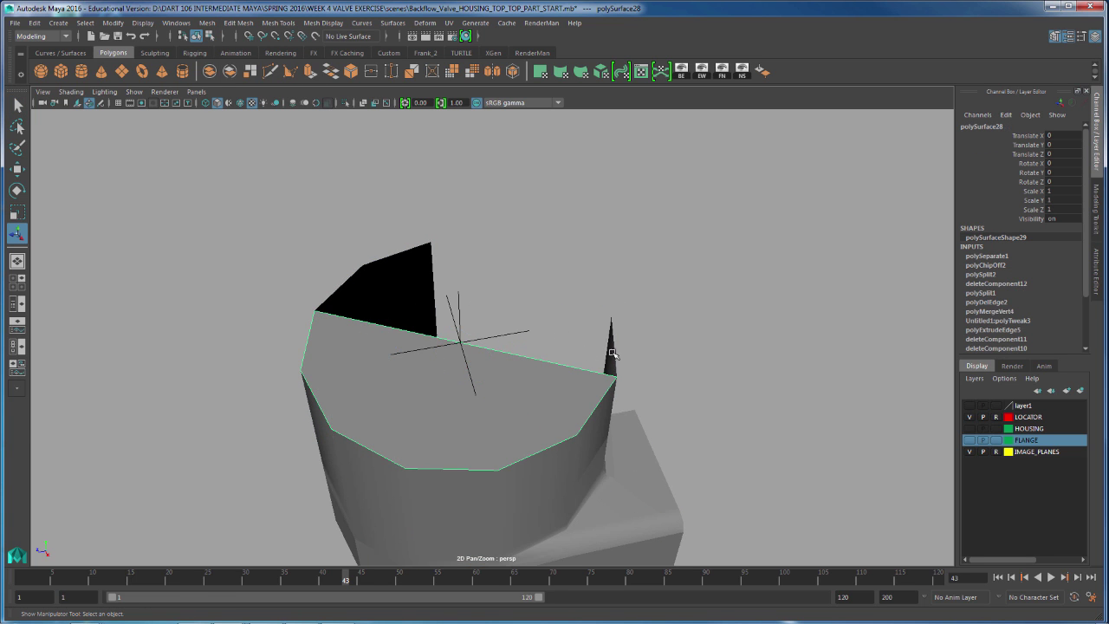
click(555, 375)
key(w)
alt+drag(752, 282, 765, 265)
click(119, 103)
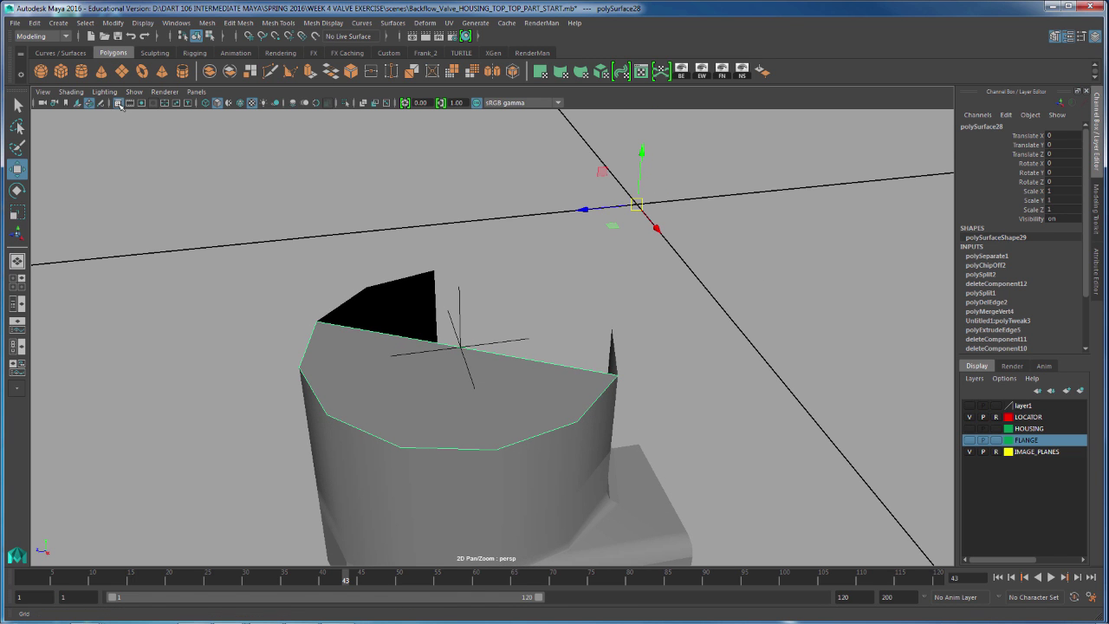
click(119, 103)
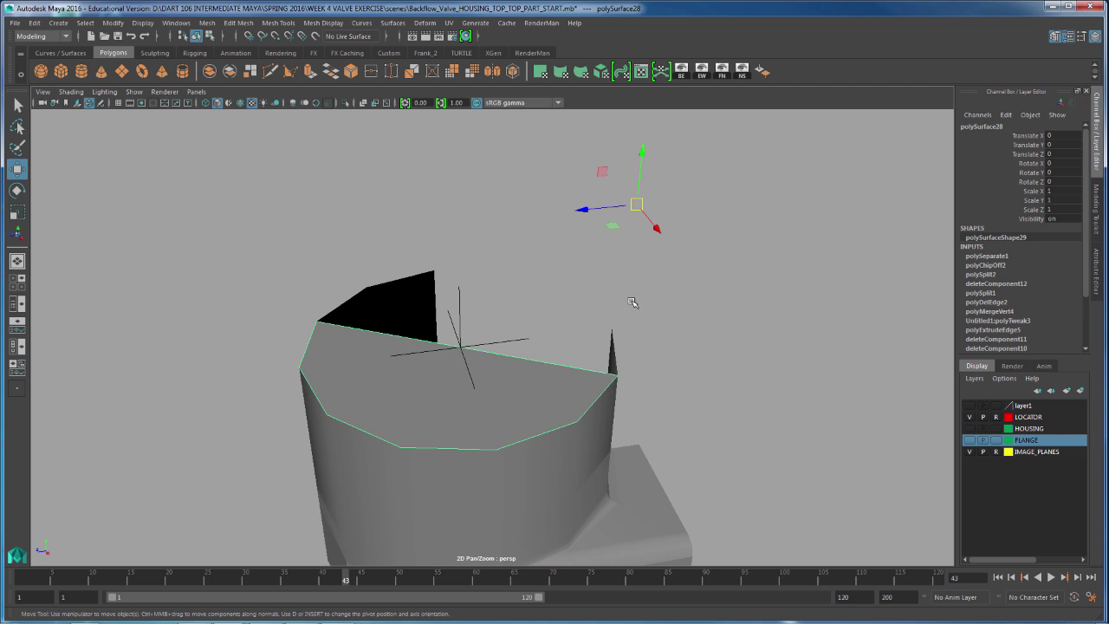
alt+drag(474, 345, 563, 334)
key(d)
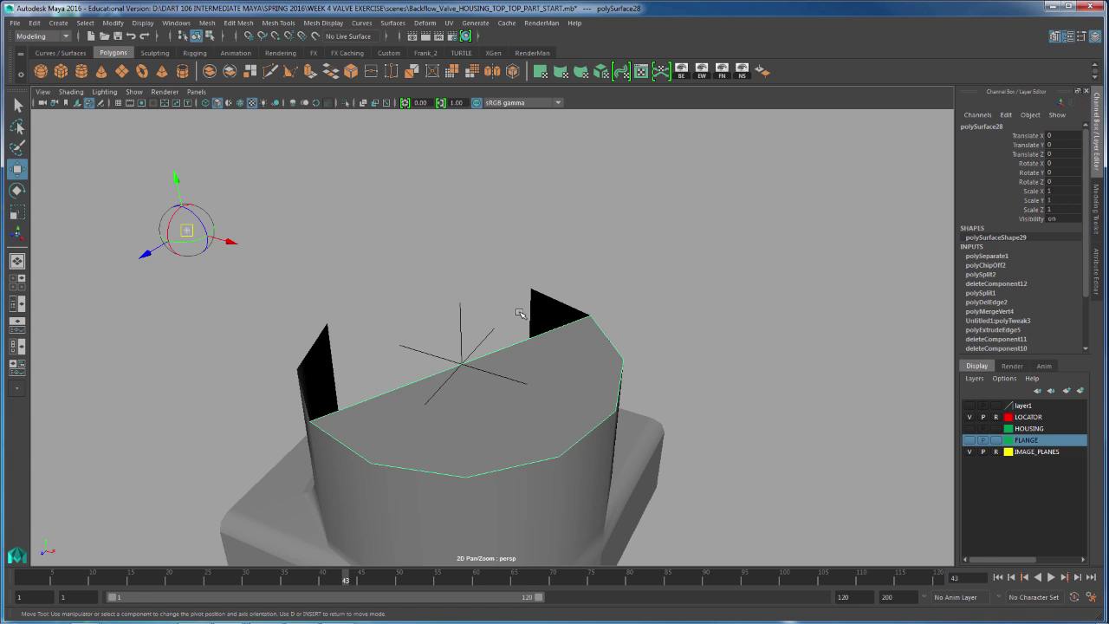
key(v)
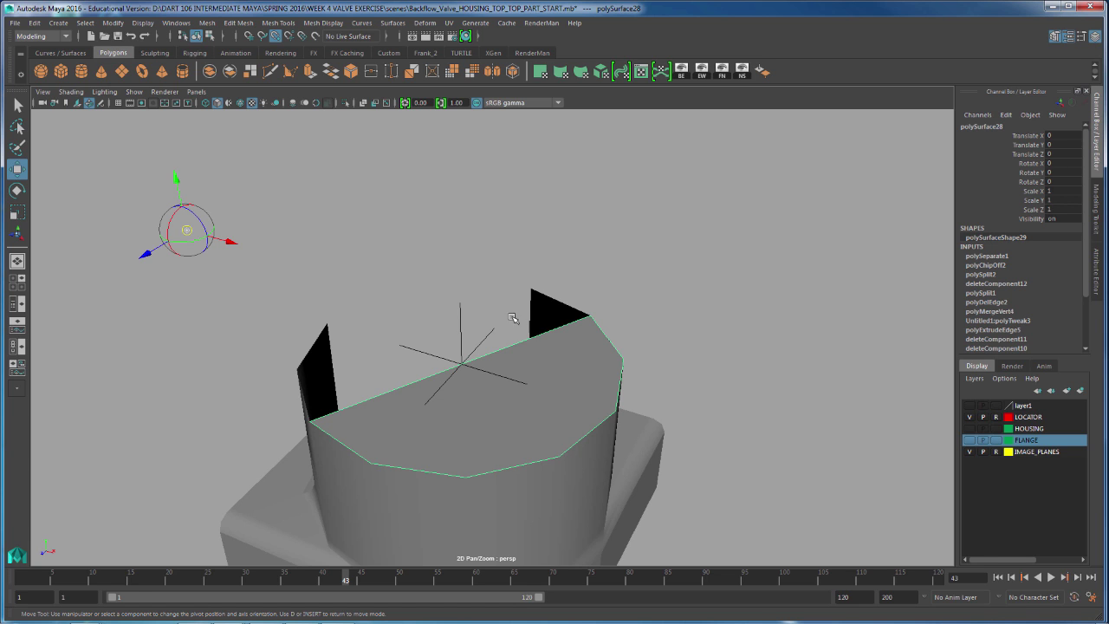
click(475, 351)
key(d)
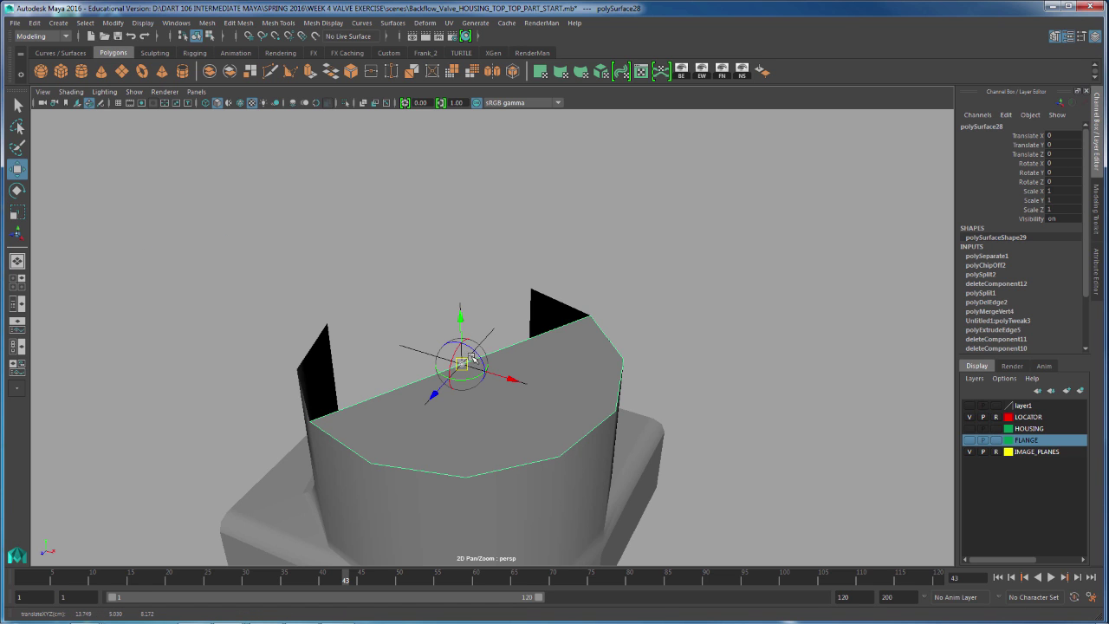
key(d)
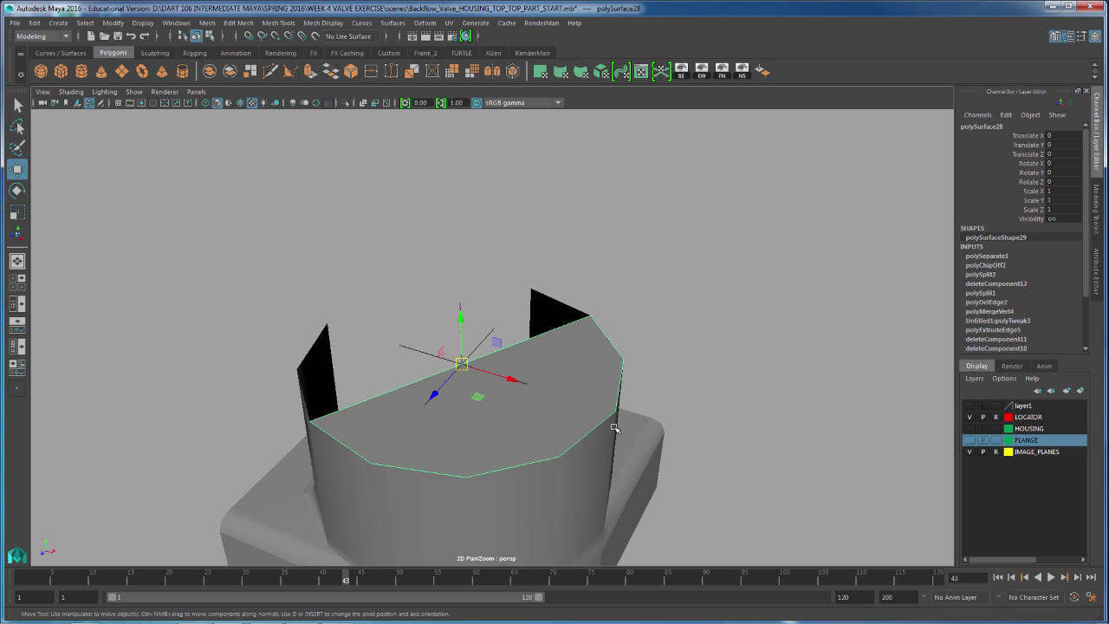
Step: Rotate the extracted half cap 180 degrees about Y so it covers the opposite half of the cylinder's opening
key(e)
drag(495, 389, 442, 297)
alt+drag(631, 374, 864, 274)
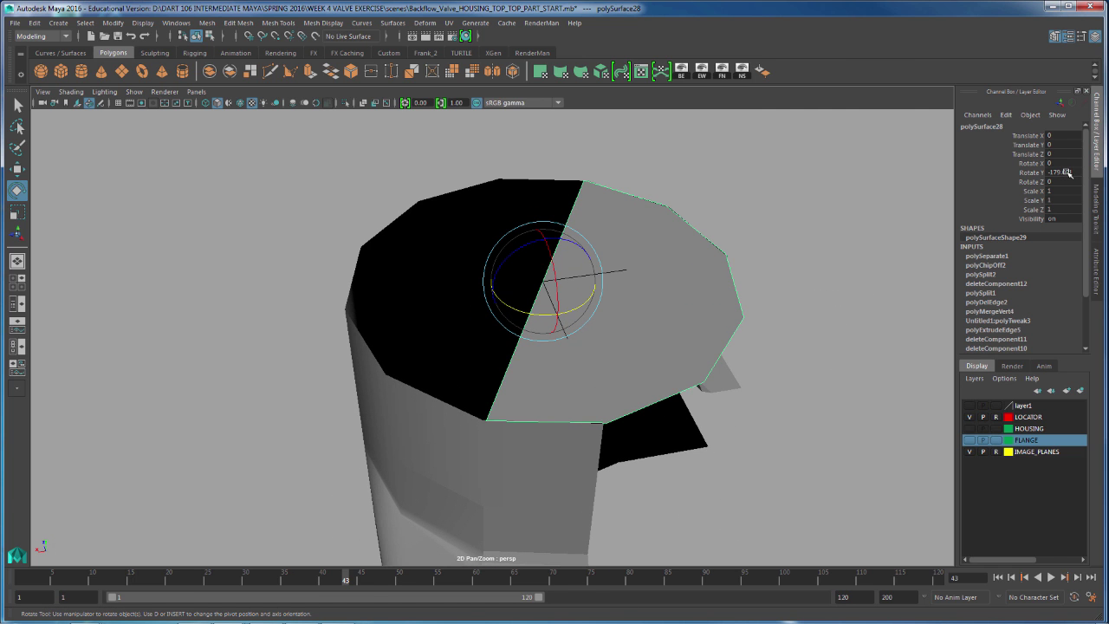
double_click(1070, 172)
text(180)
key(Return)
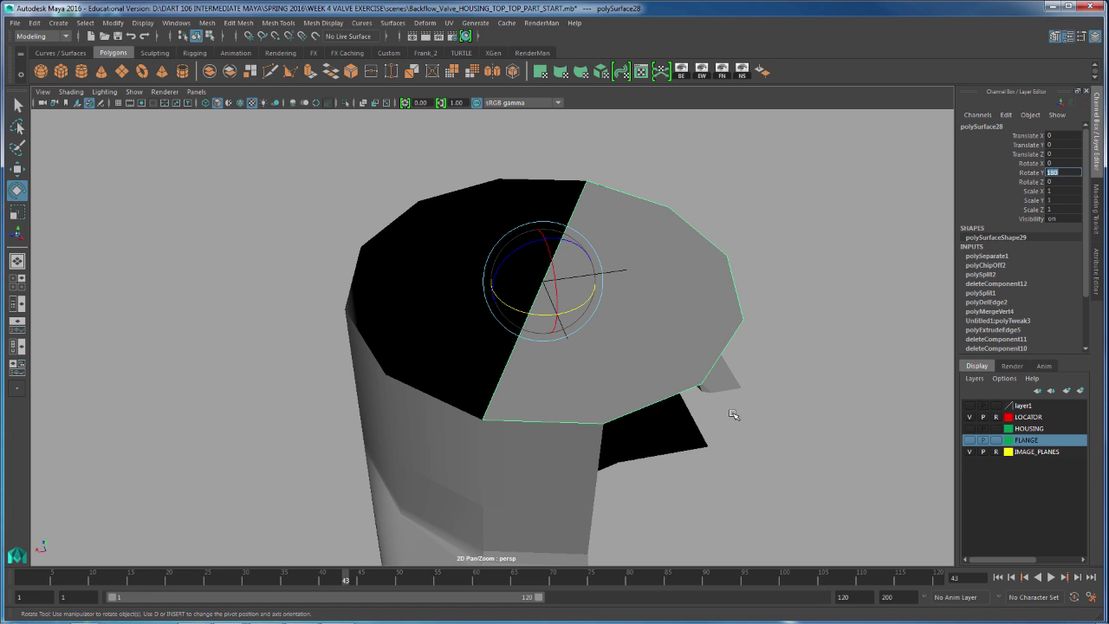
alt+drag(754, 387, 786, 338)
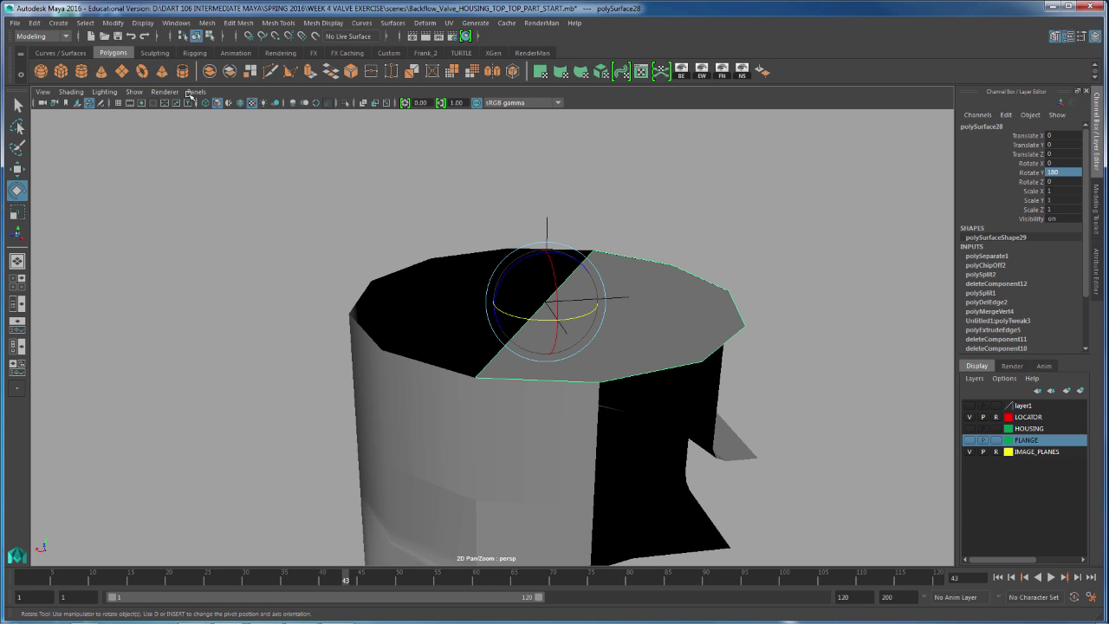
Step: Delete the rotated half cap's construction history and freeze its transformations
click(425, 53)
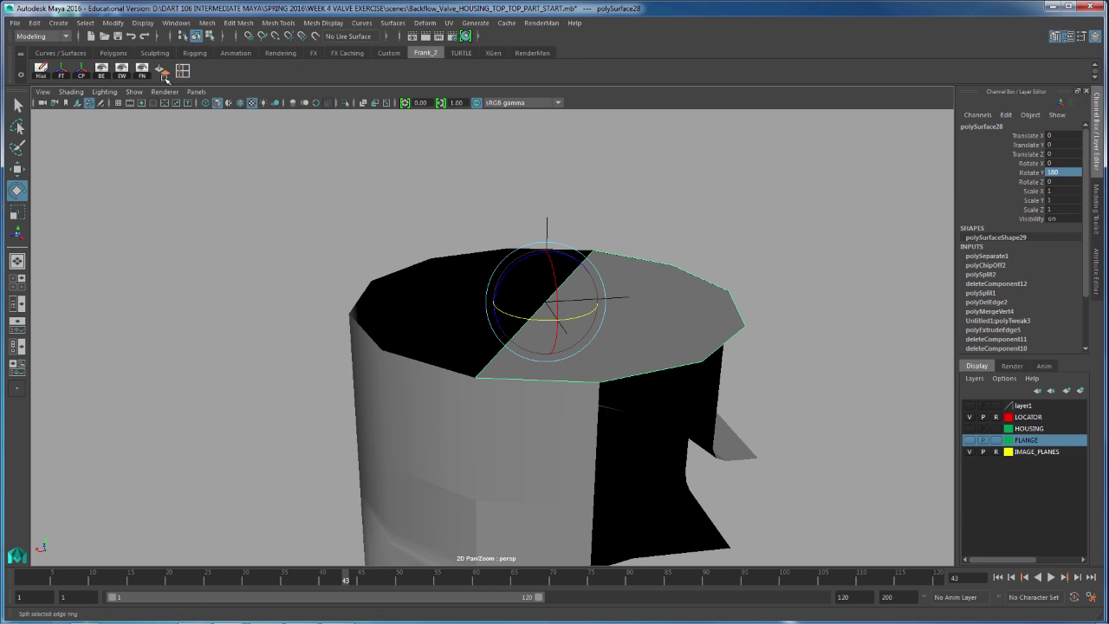
click(40, 70)
click(61, 71)
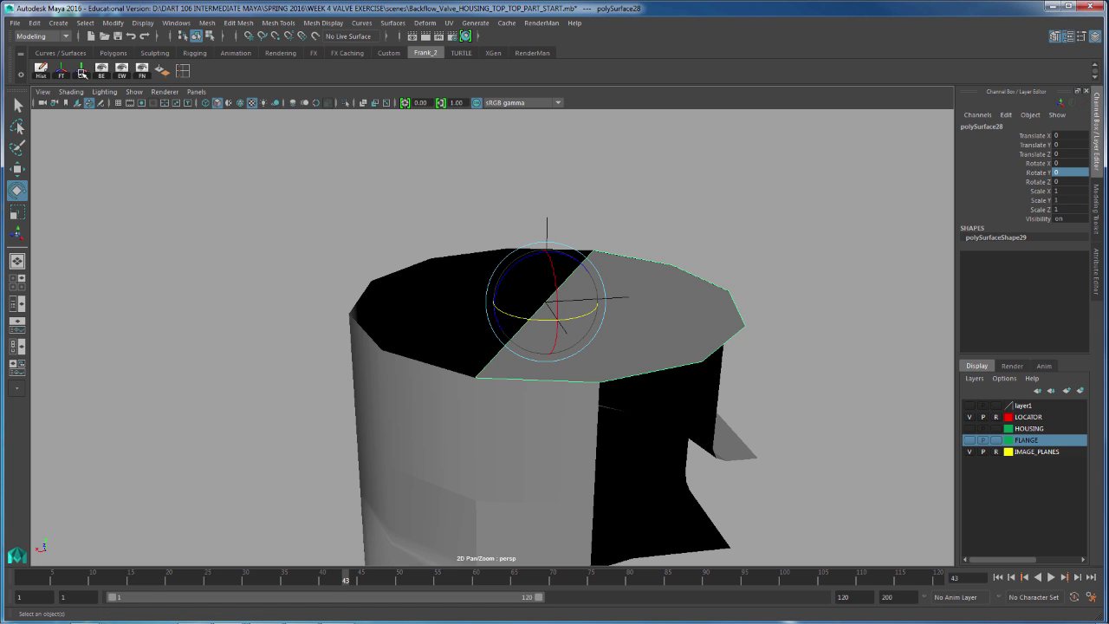
key(q)
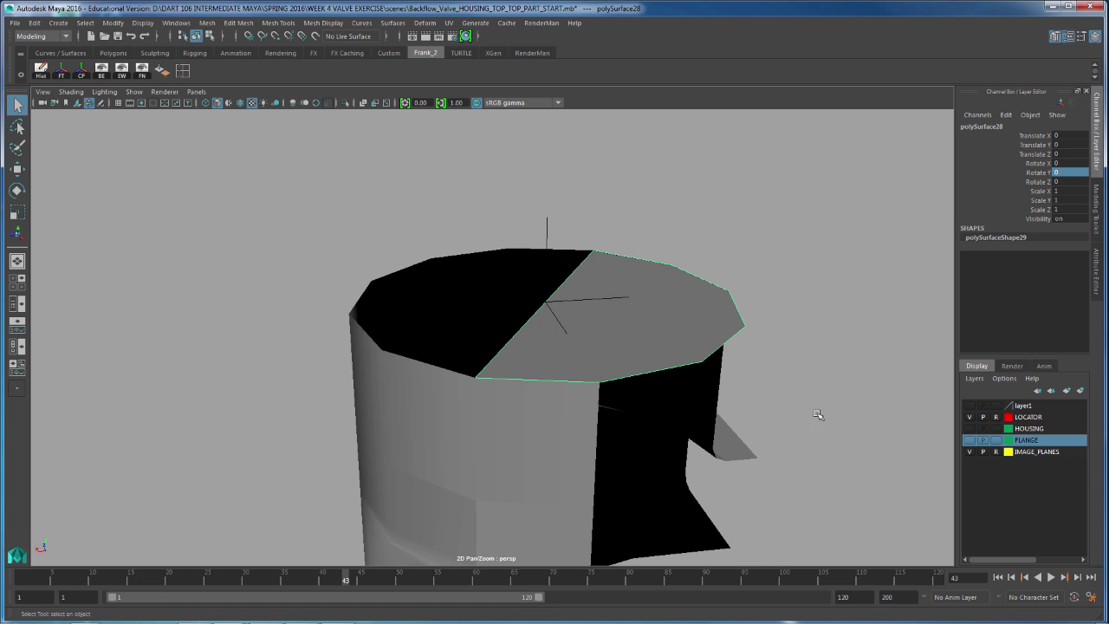
Step: Select the three outer rim edges of the half cap that span the gap in the housing wall
alt+drag(830, 398, 807, 404)
alt+middle_drag(832, 381, 797, 331)
alt+right_drag(797, 337, 885, 338)
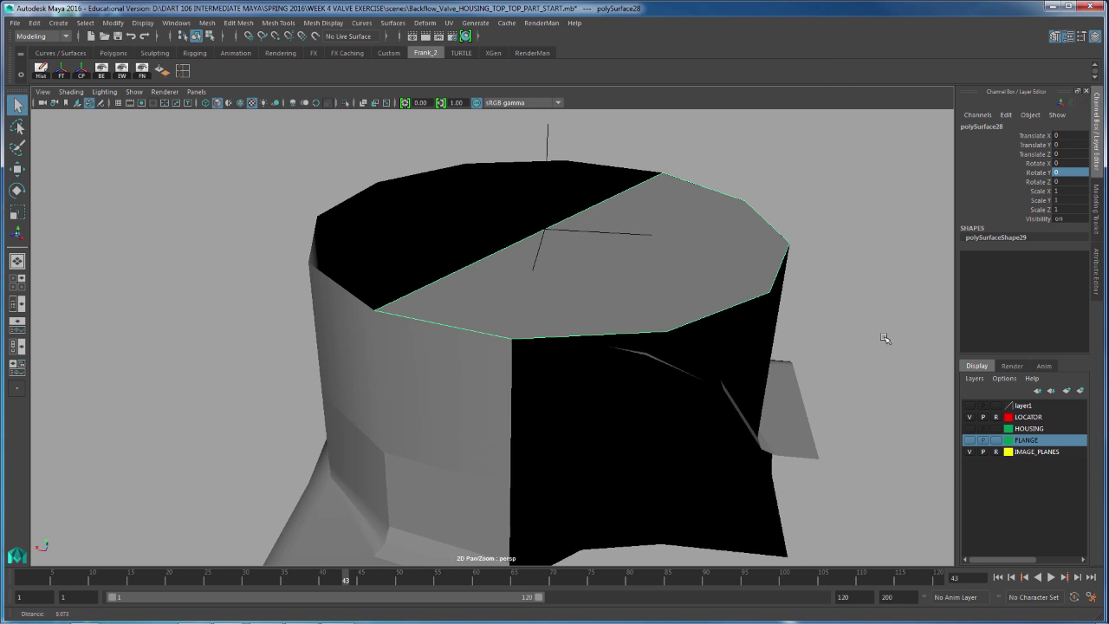
alt+drag(885, 339, 799, 369)
right_drag(688, 252, 685, 220)
click(611, 306)
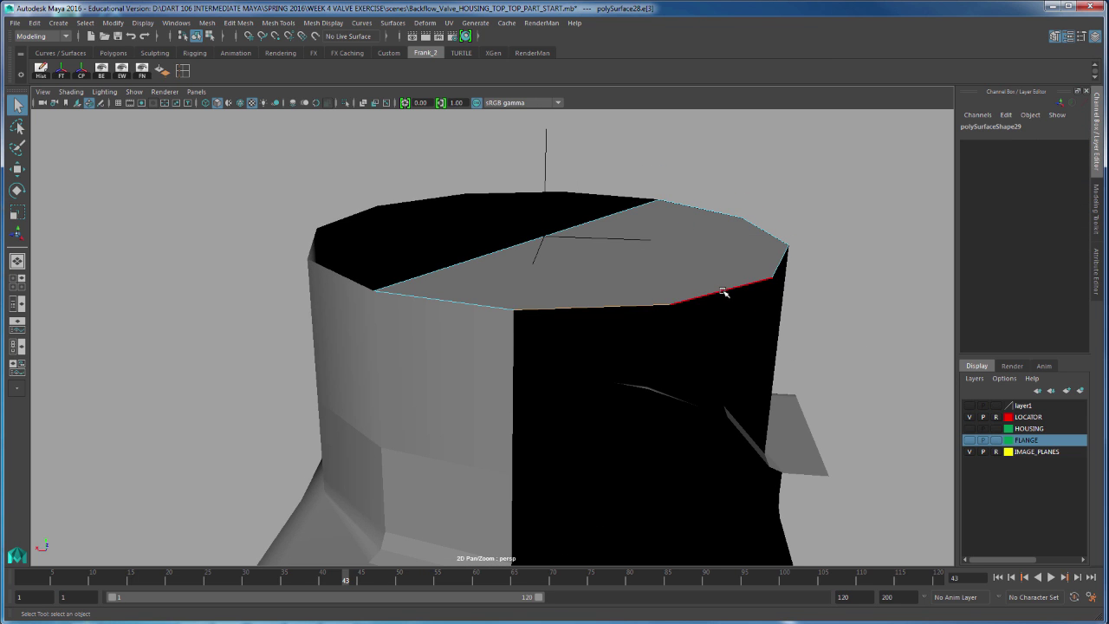
shift+click(724, 292)
alt+right_drag(876, 310, 685, 317)
alt+drag(743, 316, 717, 329)
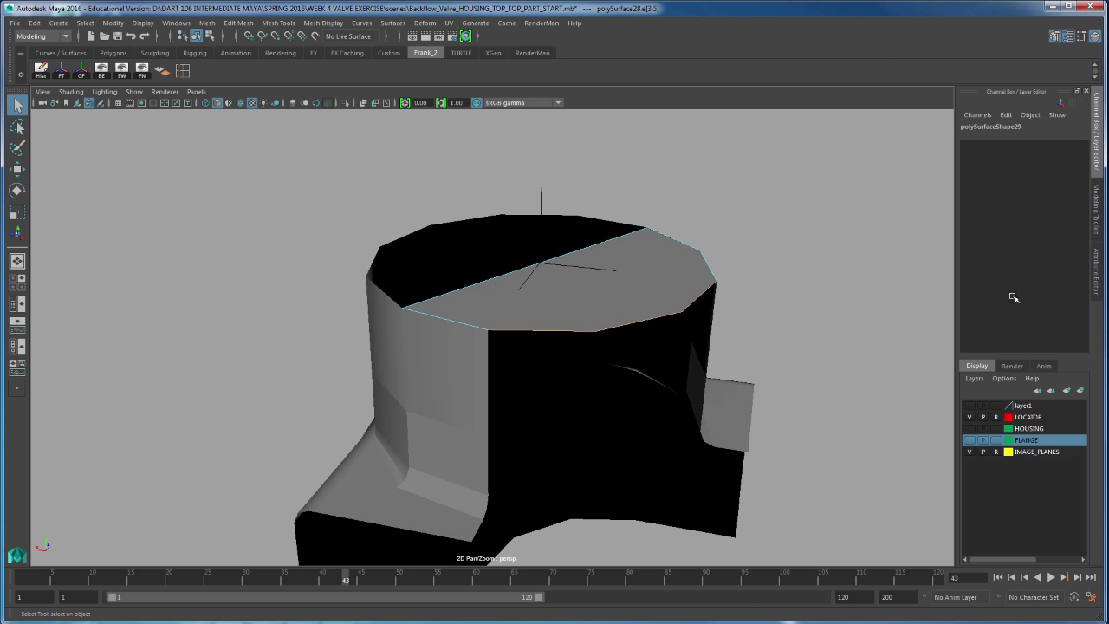
Step: Extrude the three selected rim edges and turn on wireframe display over the shaded meshes
click(1096, 223)
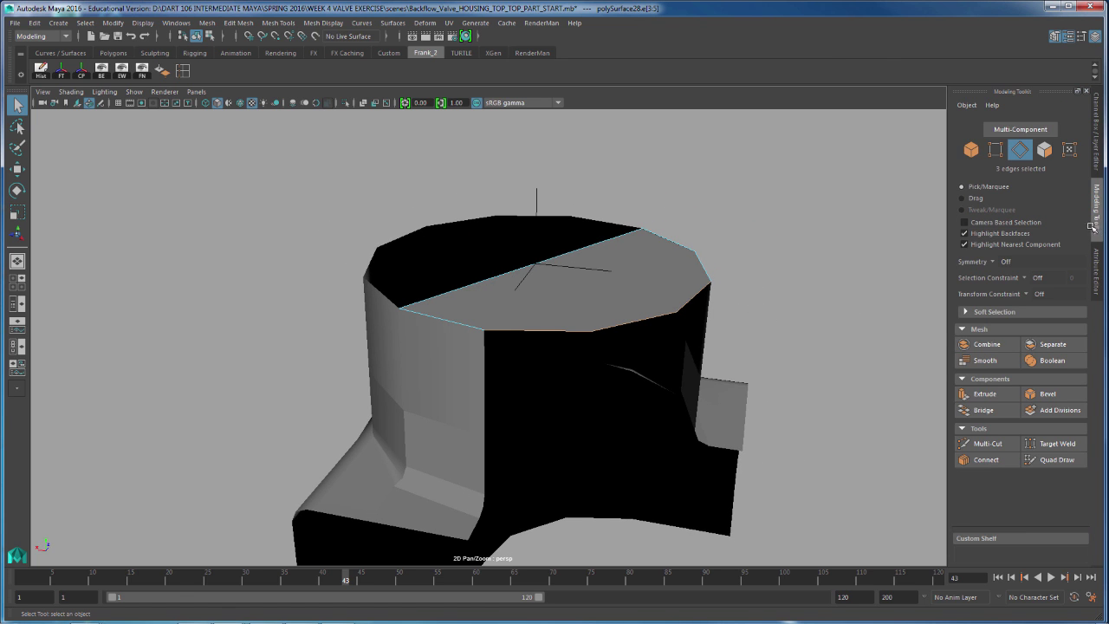
click(985, 397)
scroll(815, 377, up, 3)
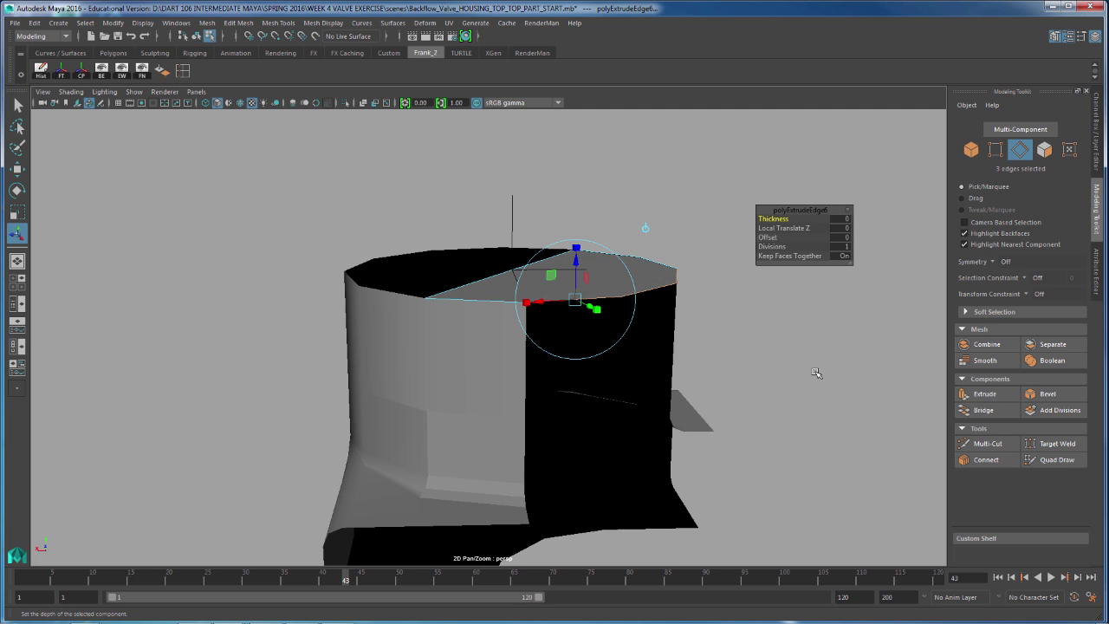
key(w)
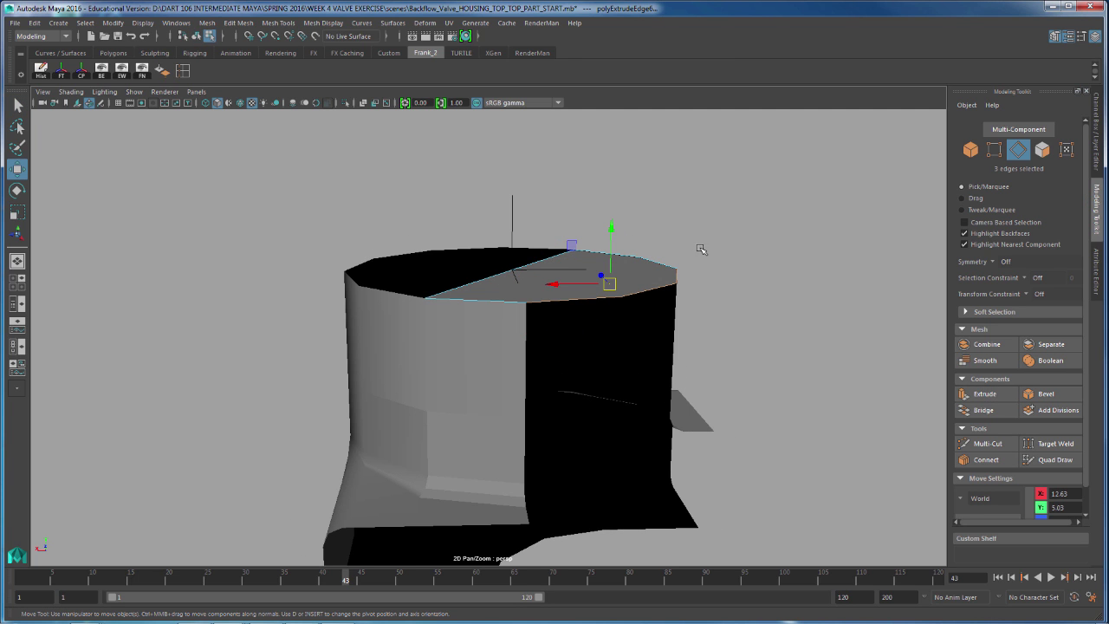
alt+drag(702, 249, 745, 238)
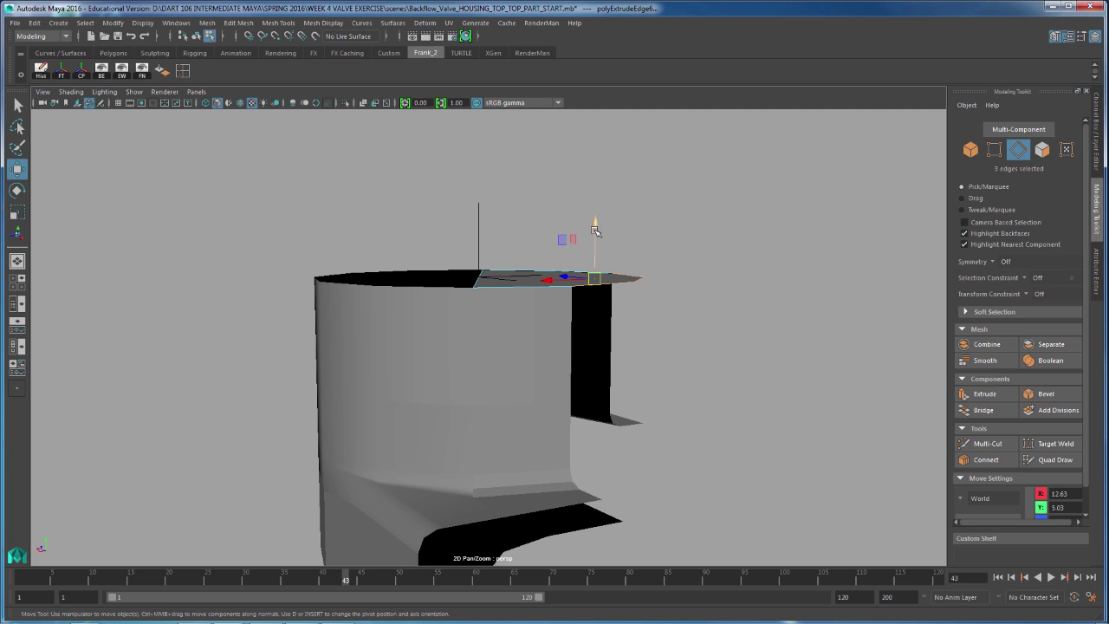
click(240, 103)
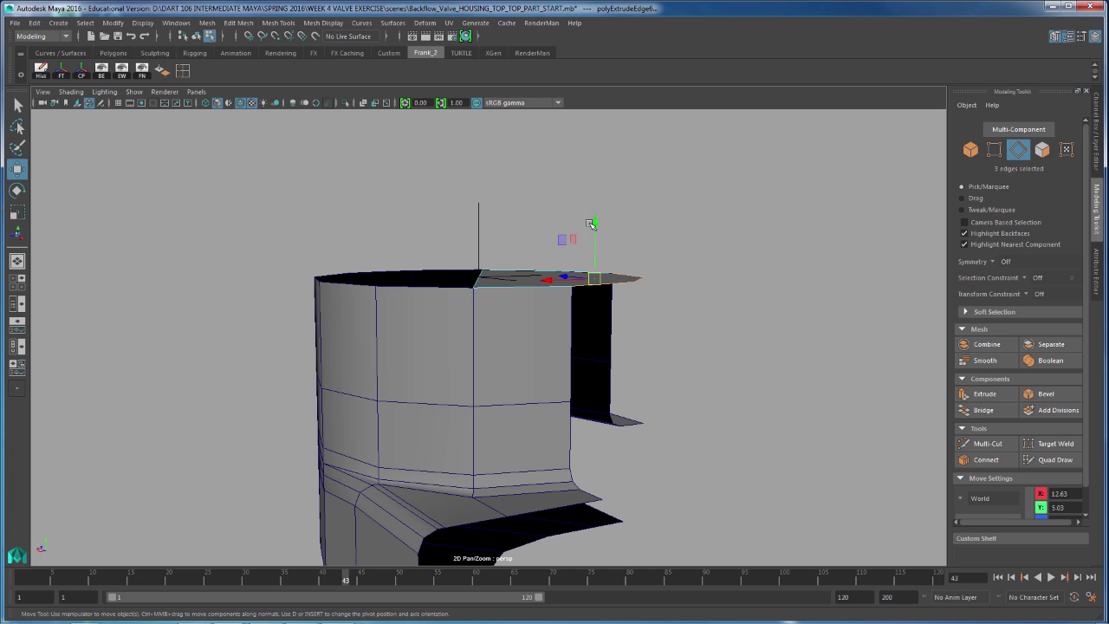
Step: Move the extruded edges down and snap them to the housing wall's first horizontal edge row at Y 3.69
drag(595, 225, 589, 275)
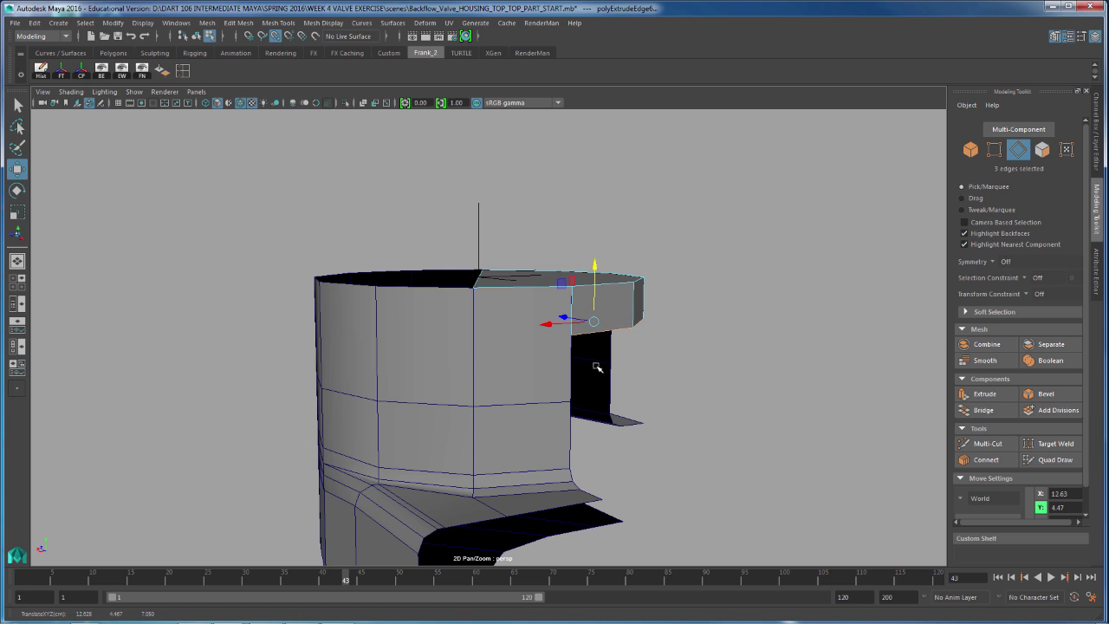
middle_drag(568, 402, 572, 395)
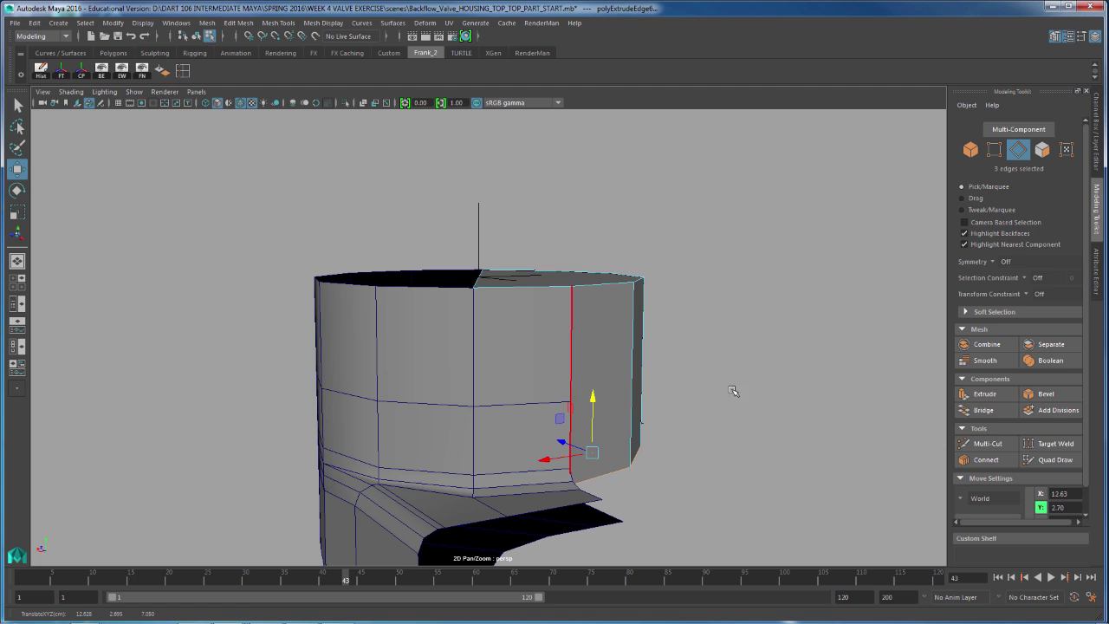
alt+drag(743, 389, 482, 369)
alt+middle_drag(516, 352, 627, 324)
alt+drag(627, 324, 448, 357)
drag(505, 410, 505, 334)
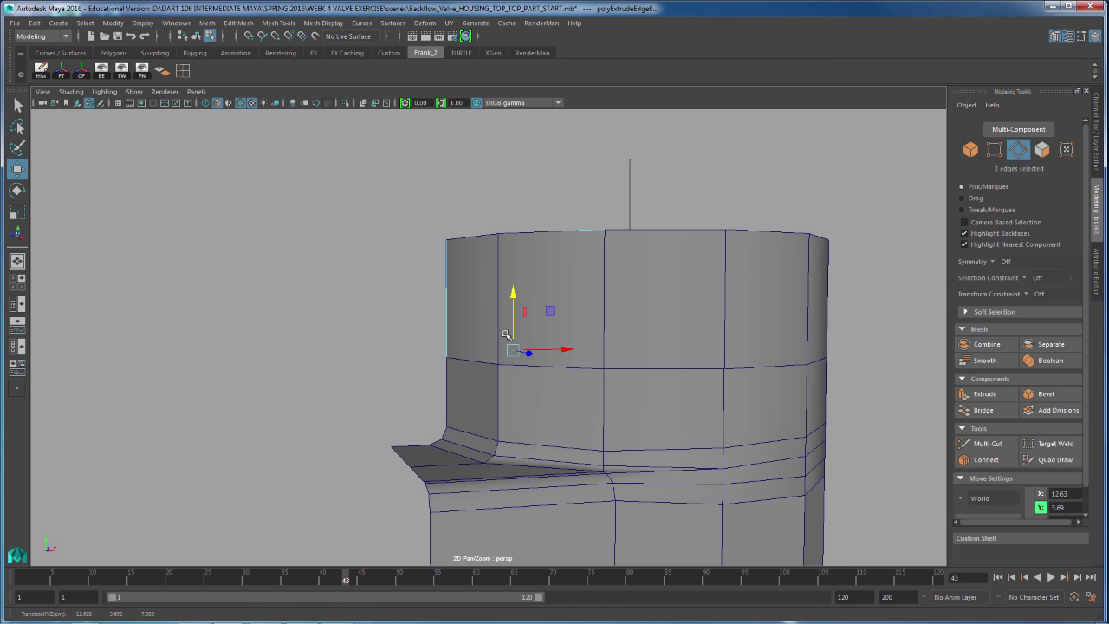
Step: Extrude the wall's lower edges again and snap them down to the housing's next row of vertices at Y 2.90
alt+drag(584, 367, 776, 335)
key(ctrl+e)
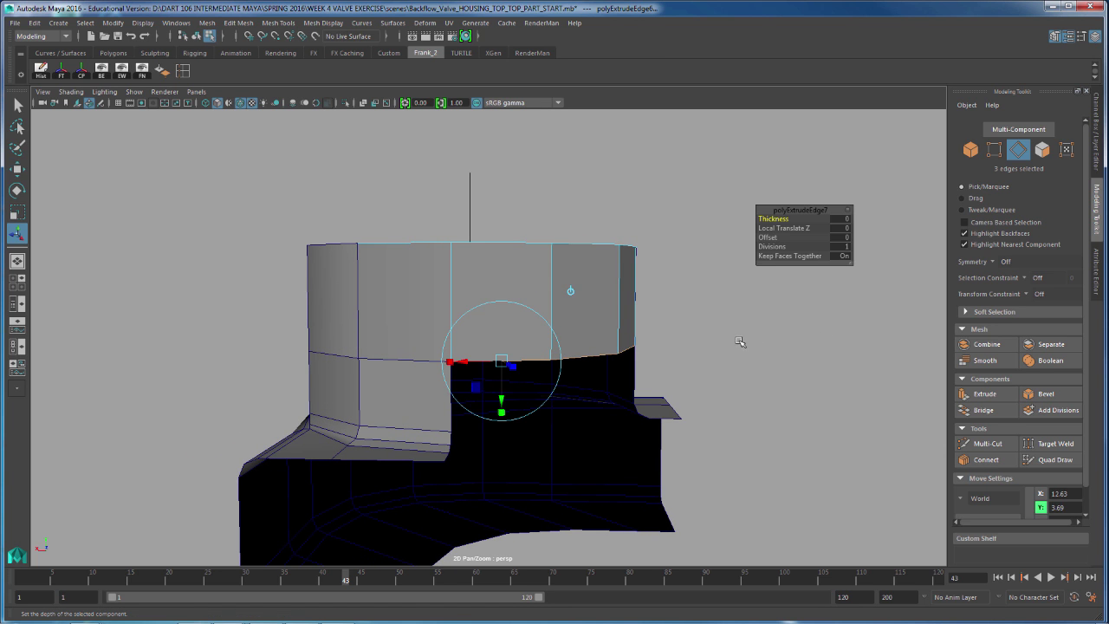
key(w)
drag(549, 298, 552, 327)
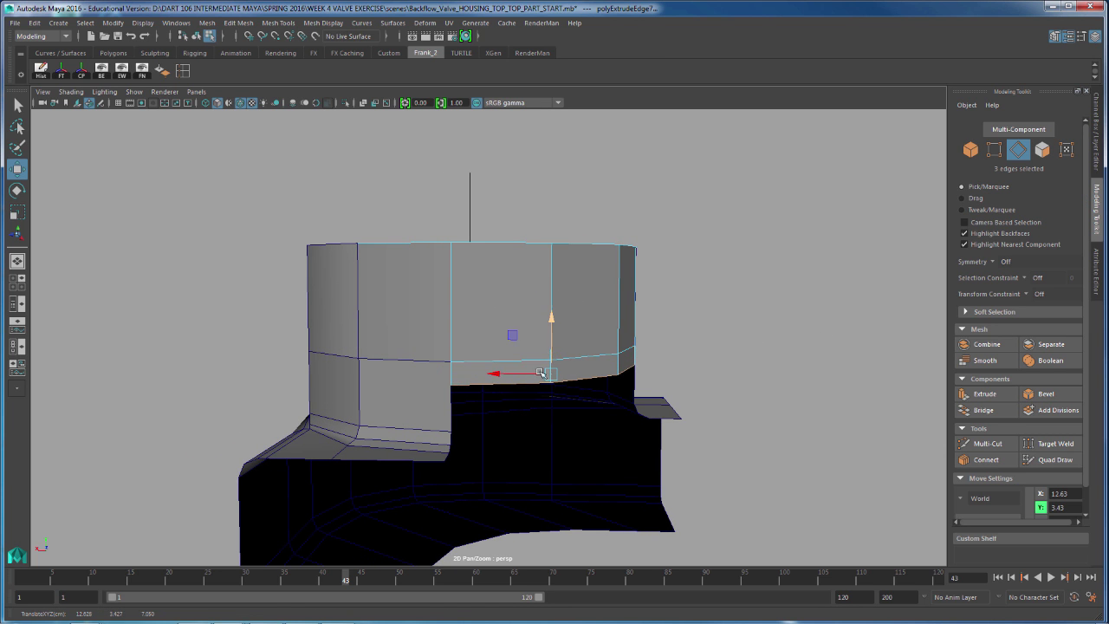
alt+drag(542, 372, 641, 398)
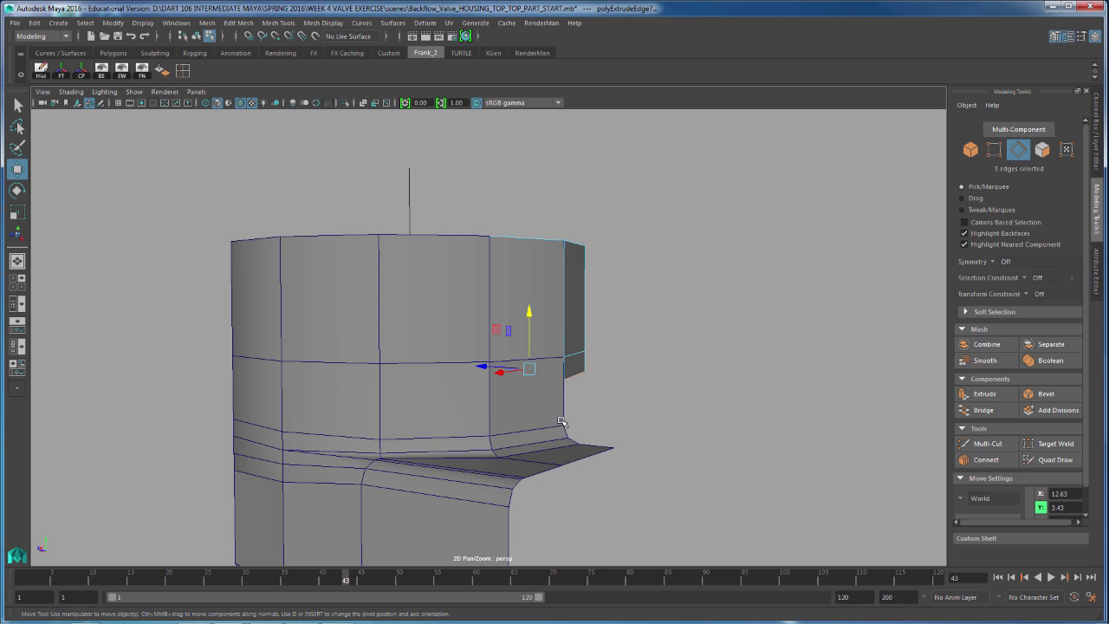
middle_drag(562, 423, 567, 461)
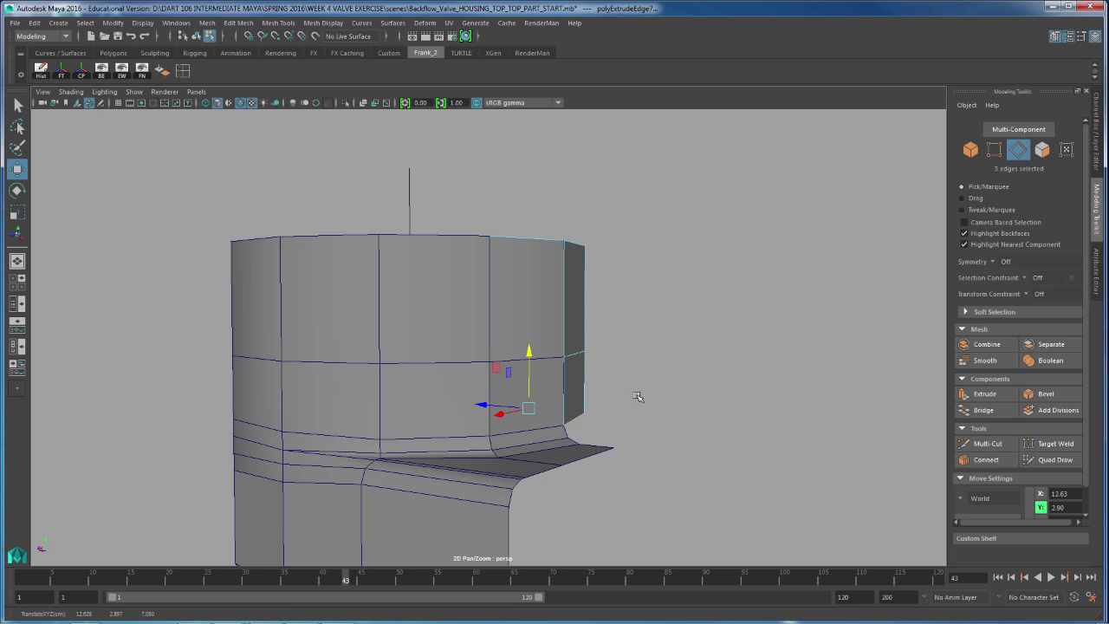
Step: Delete the half-cap face on top, keeping only the newly extruded wall faces
key(q)
alt+drag(684, 332, 674, 338)
right_click(521, 230)
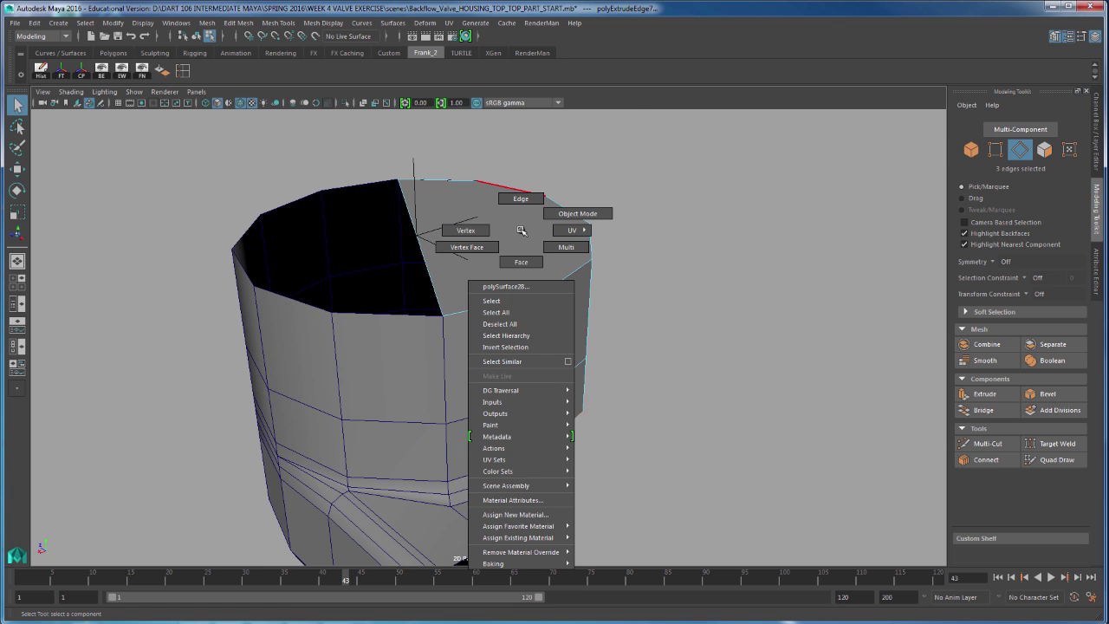
click(521, 262)
click(526, 248)
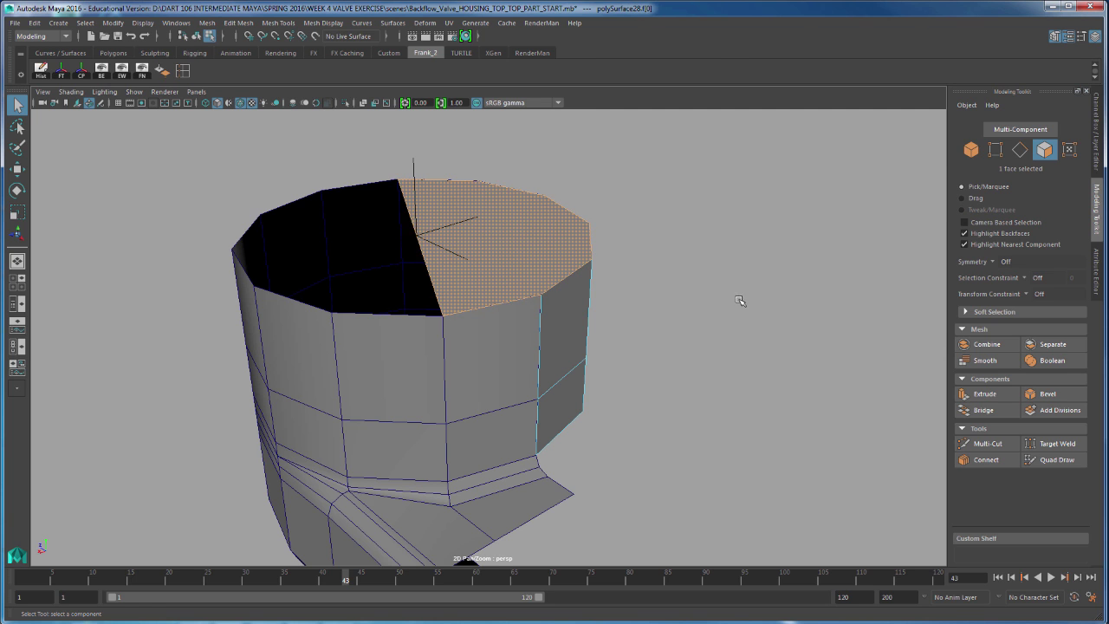
key(Delete)
Step: Hide the LOCATOR layer and combine the extruded wall with the housing into a single mesh
click(1096, 166)
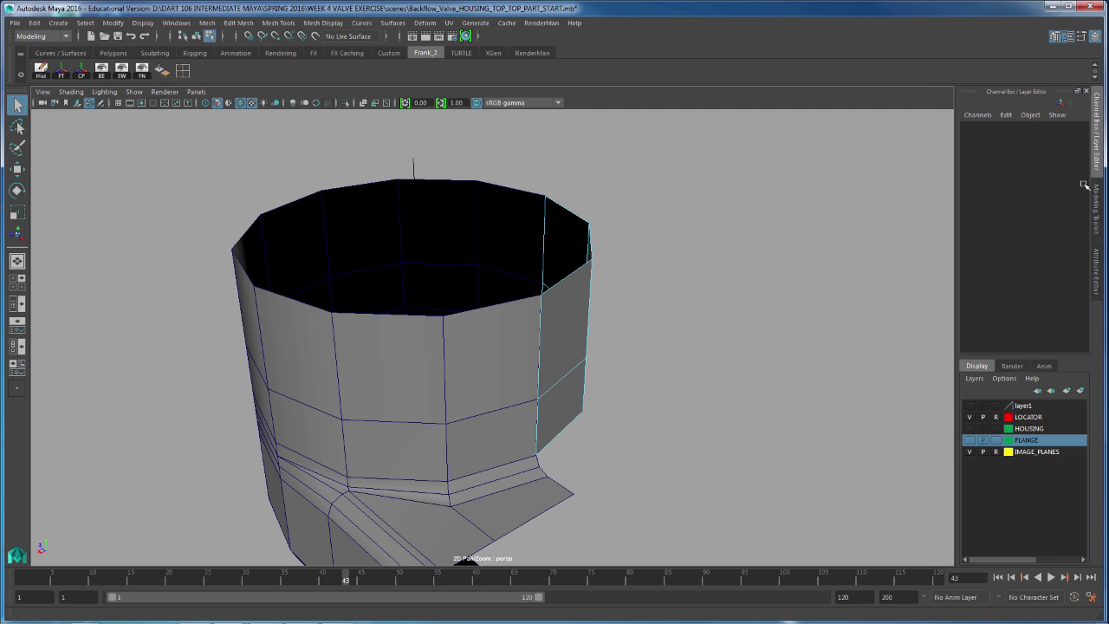
alt+drag(748, 376, 656, 310)
right_drag(626, 267, 687, 248)
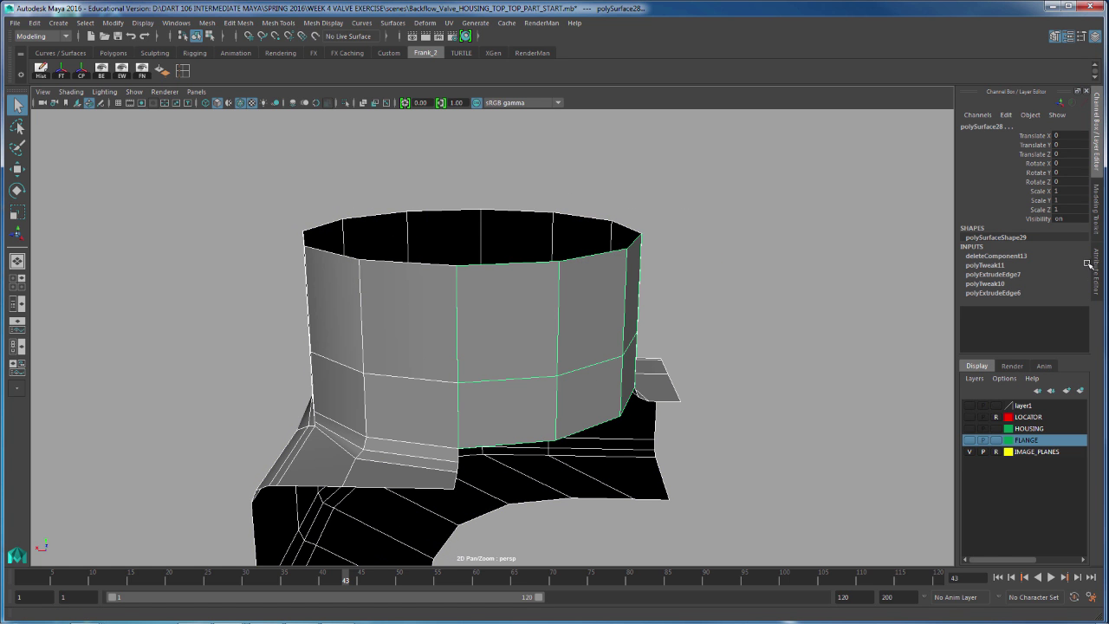
click(1097, 225)
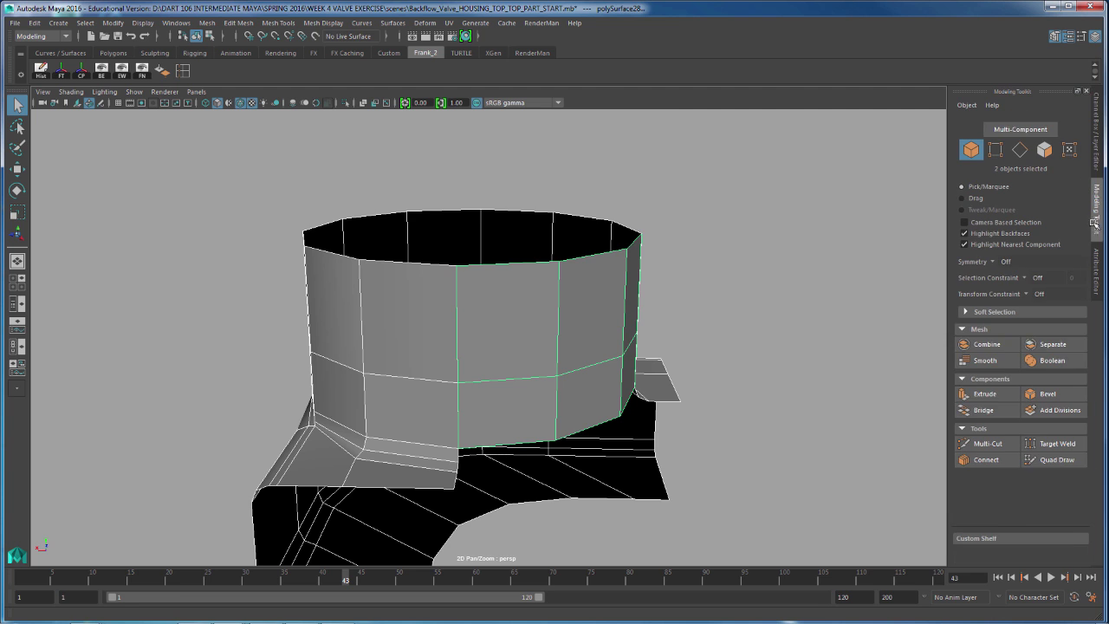
click(988, 345)
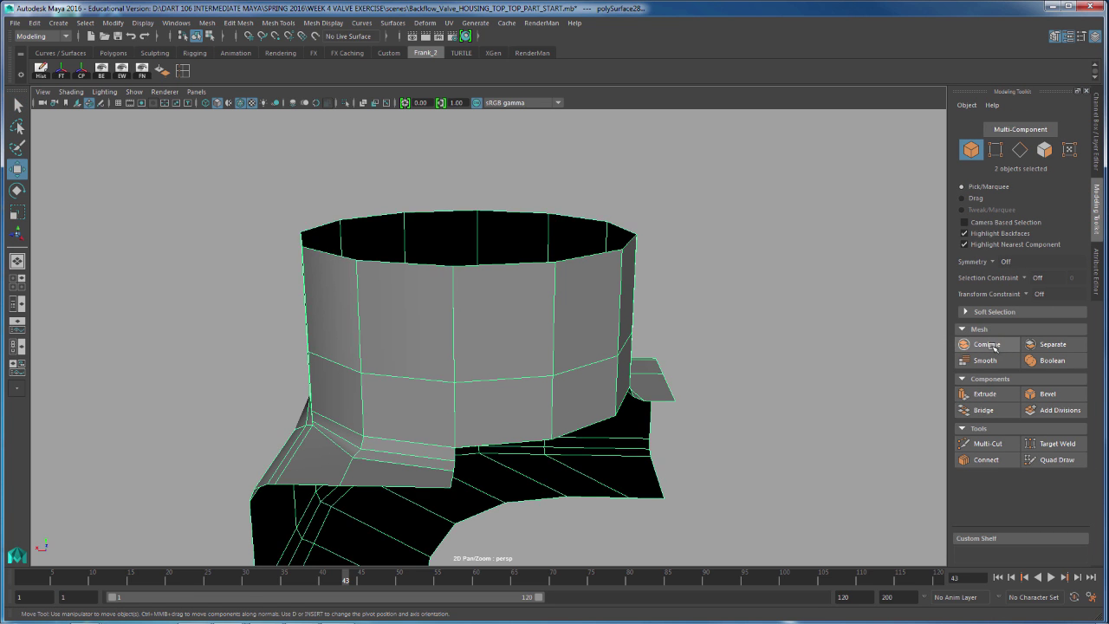
Step: Highlight the combined mesh's border edges with an edge width of 6.18
key(w)
alt+drag(705, 335, 673, 297)
click(117, 75)
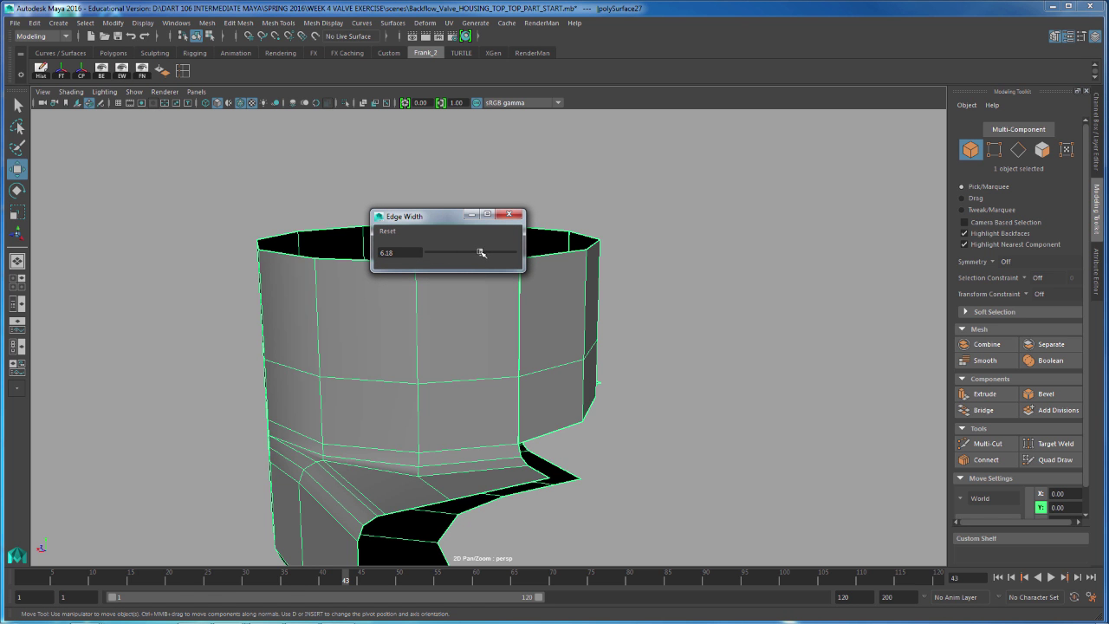
click(509, 214)
Step: Merge the overlapping vertex pairs at the top and middle of one seam between the new wall and the housing
alt+drag(650, 248, 834, 275)
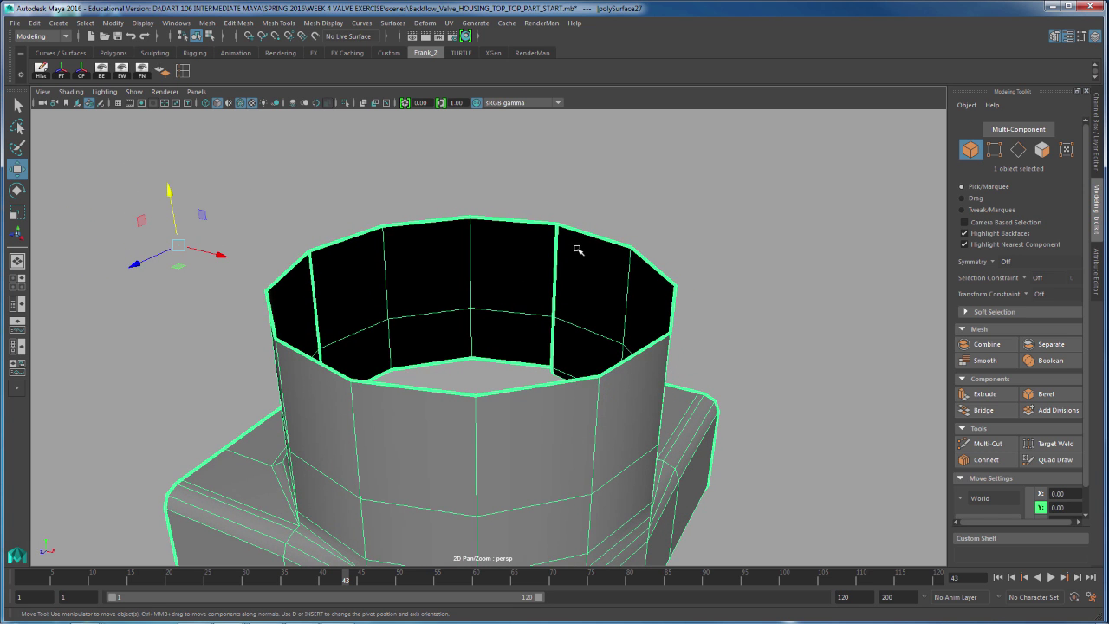
right_drag(579, 250, 528, 249)
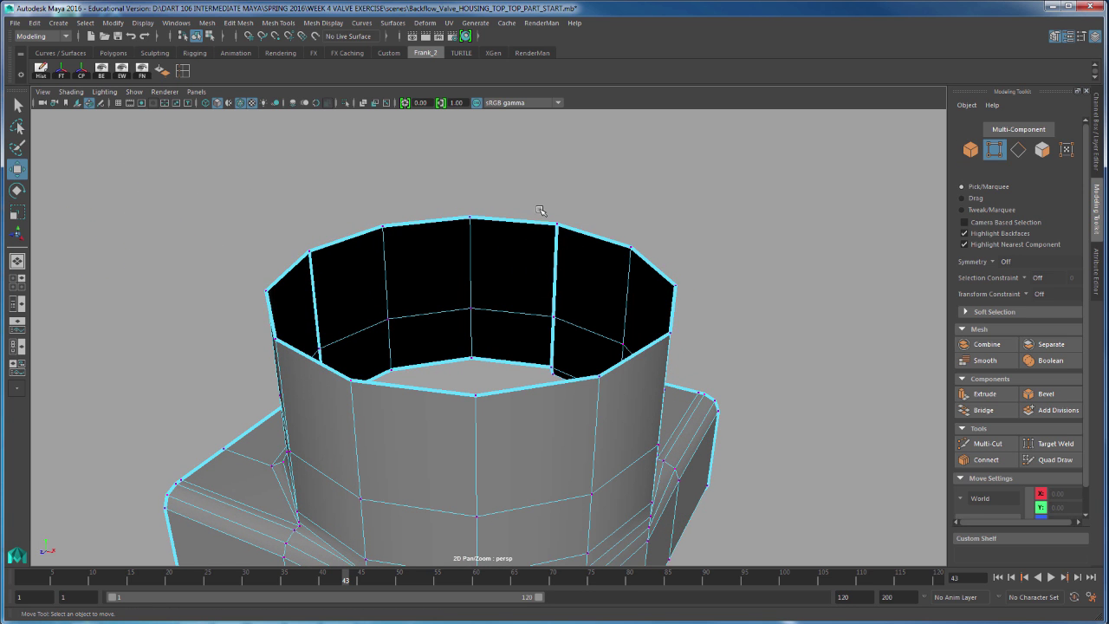
drag(575, 240, 577, 242)
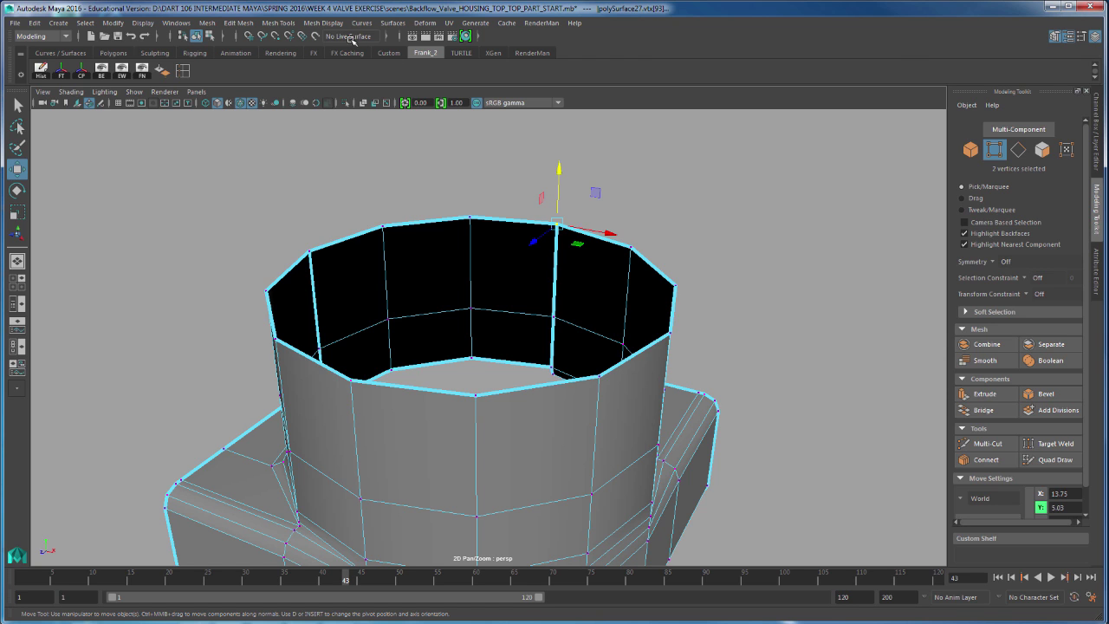
shift+right_drag(613, 303, 622, 246)
drag(565, 323, 565, 324)
mouse_move(801, 273)
alt+mouse_down()
mouse_move(627, 275)
mouse_move(801, 285)
alt+mouse_up()
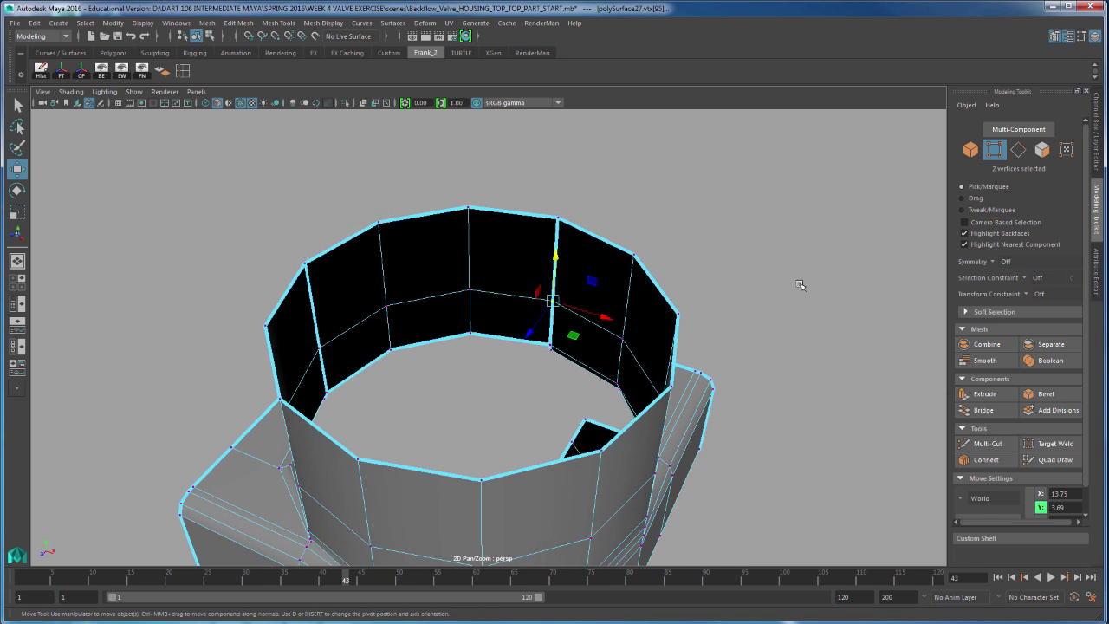
key(g)
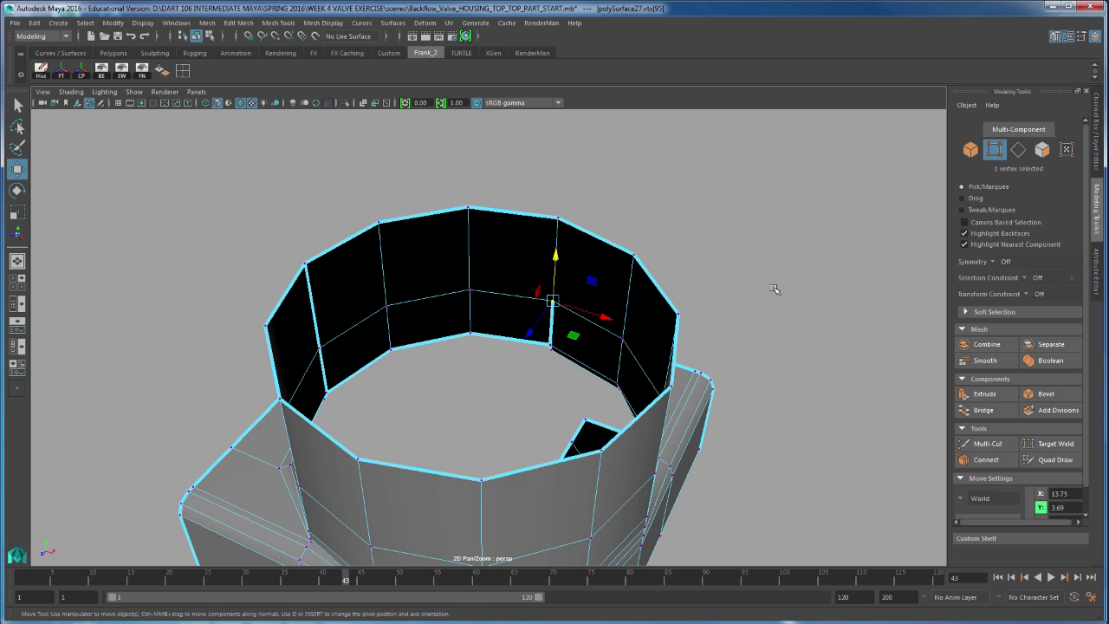
Step: Merge the overlapping vertices at the bottom of the first seam between the new wall and the housing
alt+drag(759, 312, 546, 445)
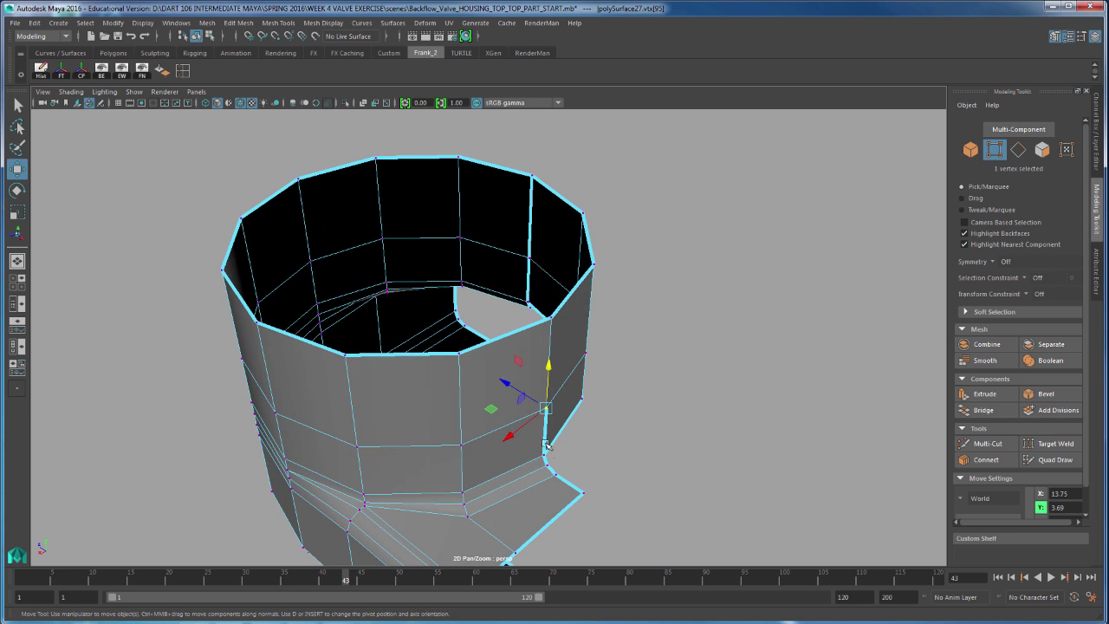
alt+drag(656, 382, 760, 389)
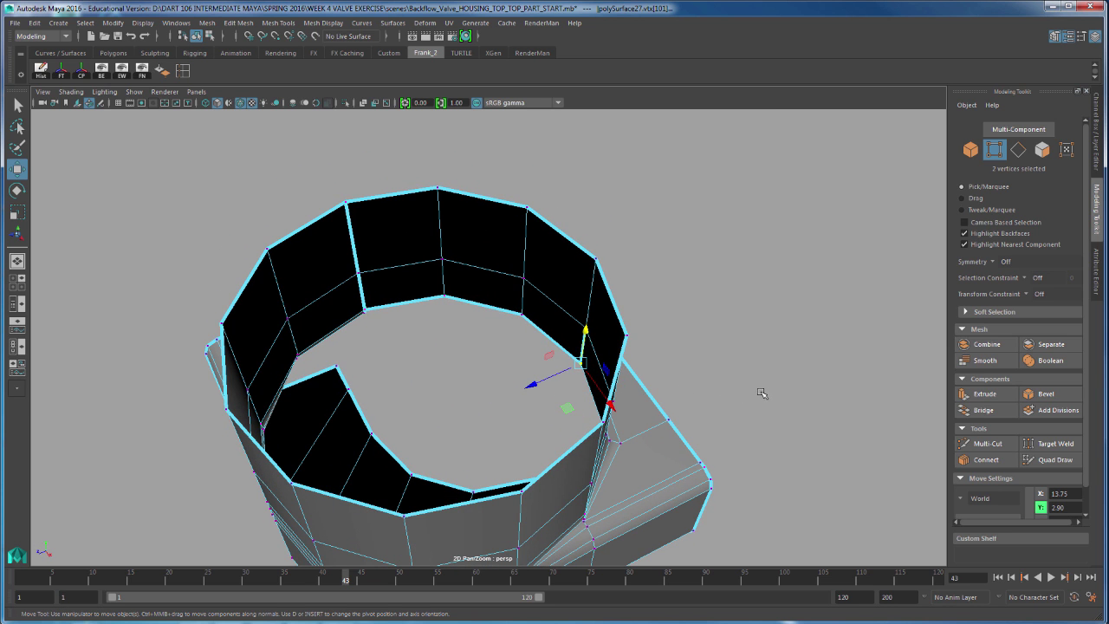
alt+drag(640, 367, 389, 235)
Step: Merge the top, middle and bottom overlapping vertex pairs along the opposite seam and return to object mode
click(377, 213)
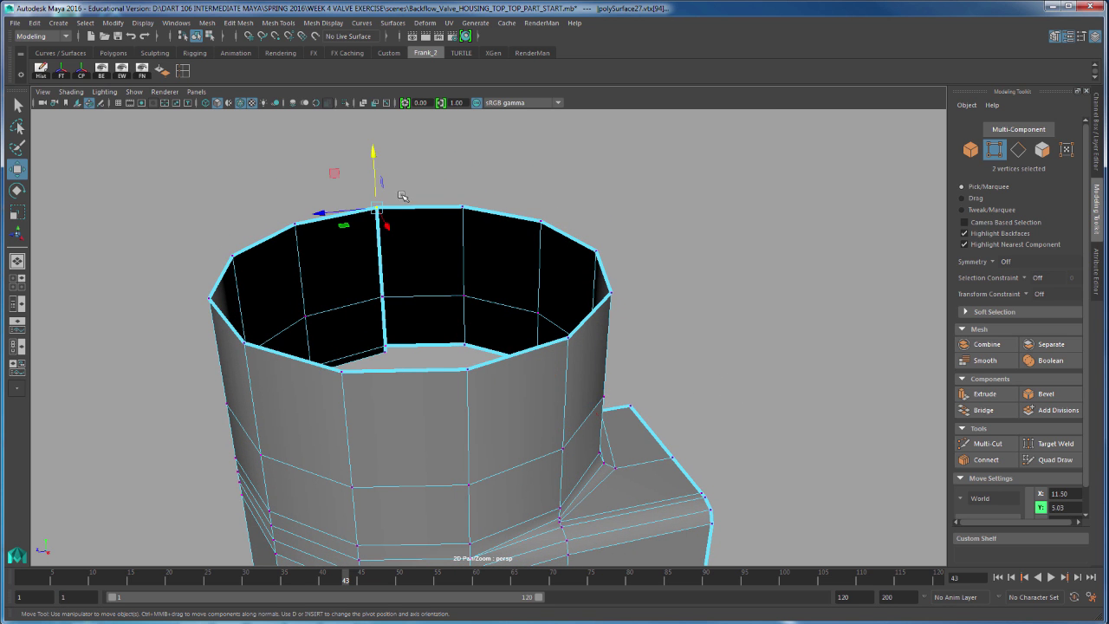
click(381, 297)
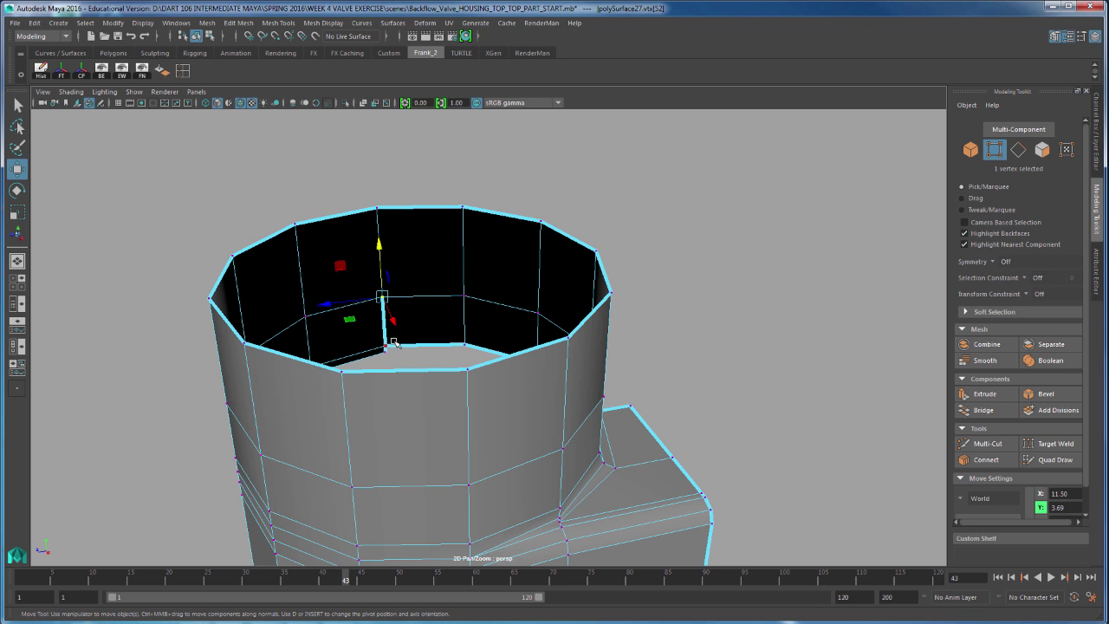
alt+drag(394, 344, 557, 324)
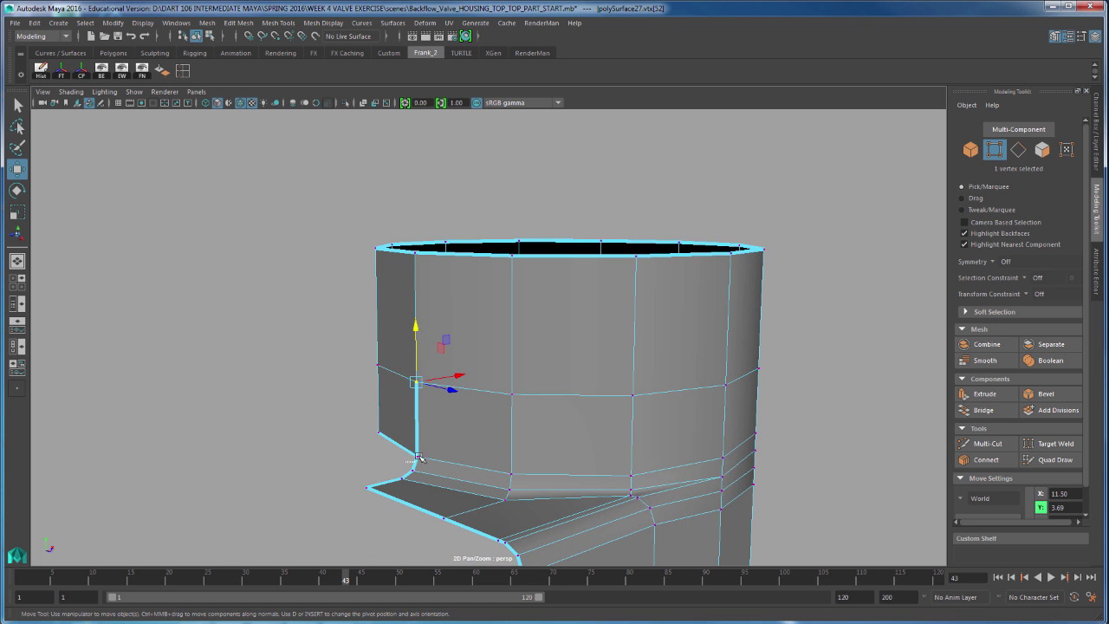
click(418, 456)
alt+drag(636, 390, 709, 334)
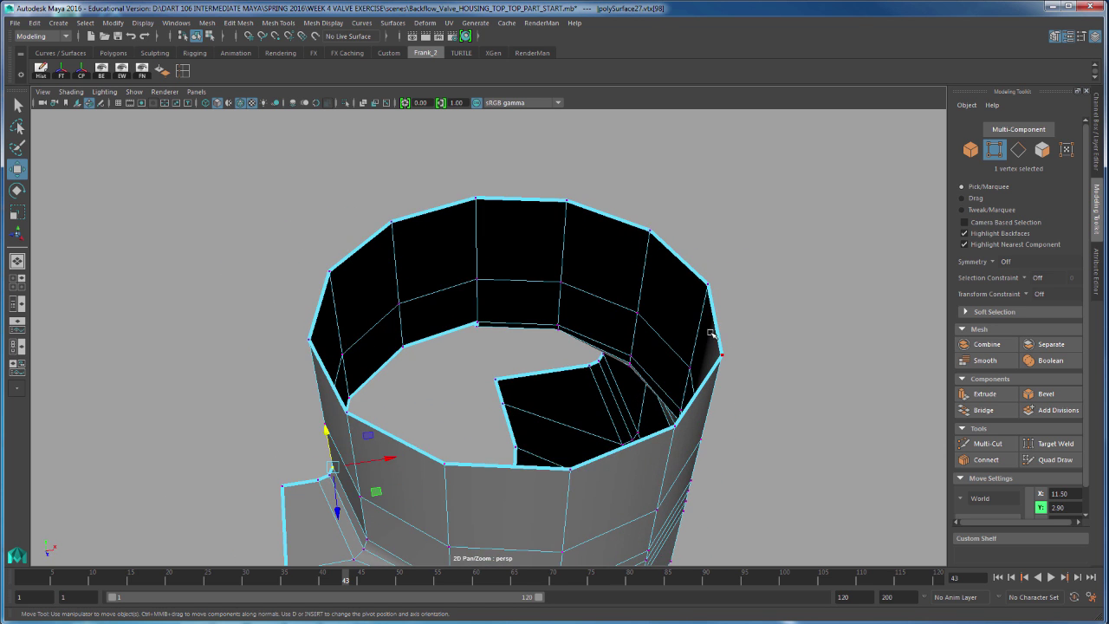
right_drag(711, 333, 595, 419)
alt+drag(594, 419, 595, 326)
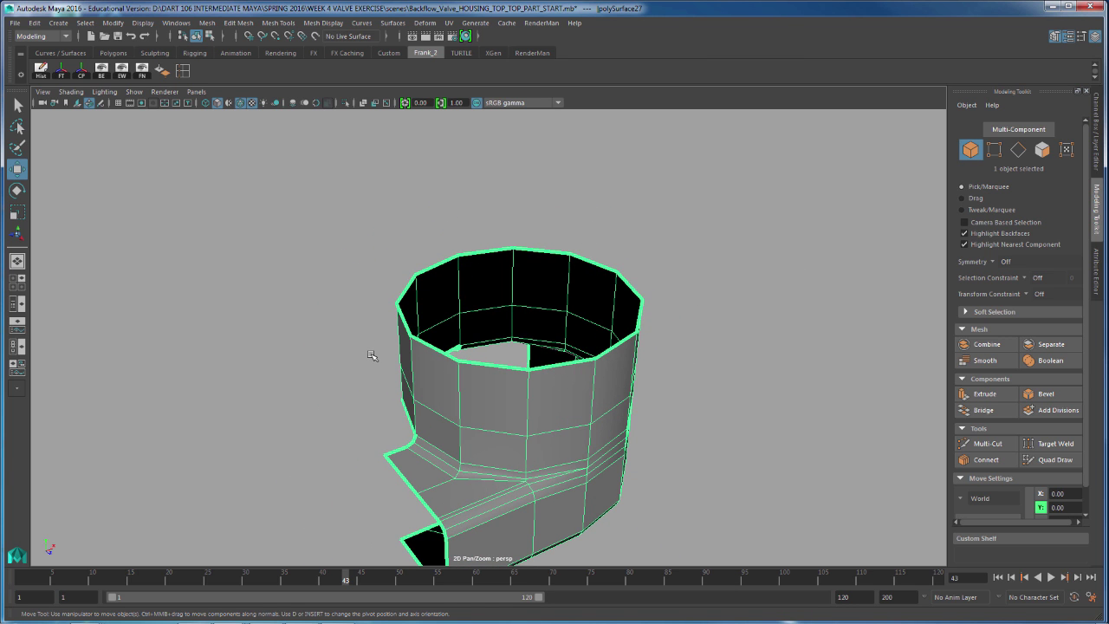
alt+drag(468, 325, 581, 375)
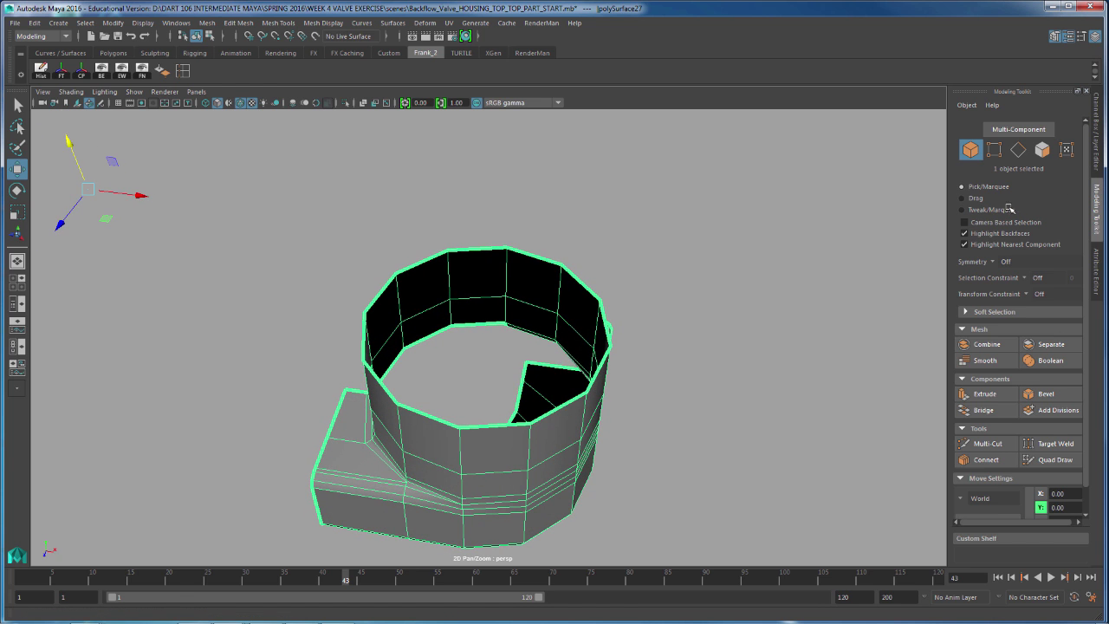
Step: Extrude the cylinder's top border edge loop and scale it inward to form a flat ring around the opening
right_drag(531, 254, 514, 236)
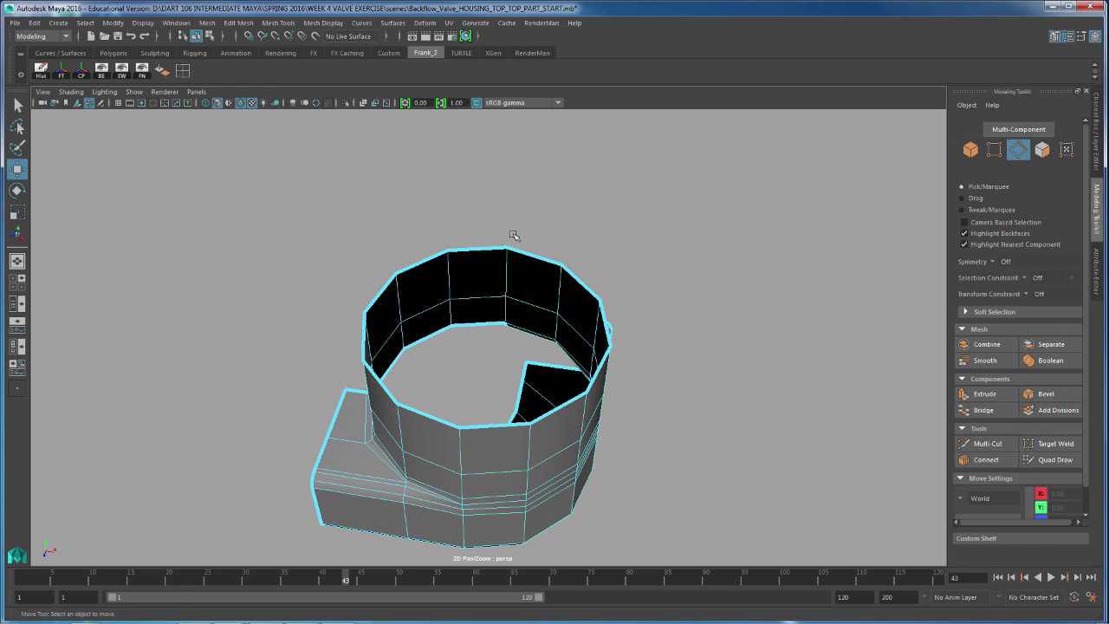
double_click(486, 249)
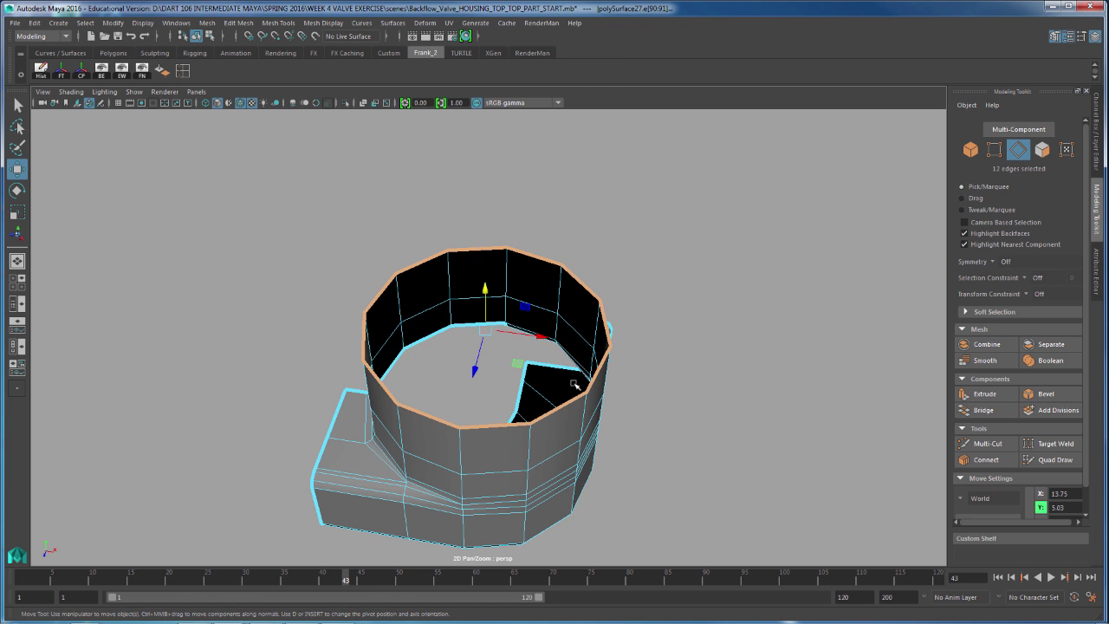
alt+drag(574, 384, 683, 267)
alt+right_drag(683, 267, 834, 262)
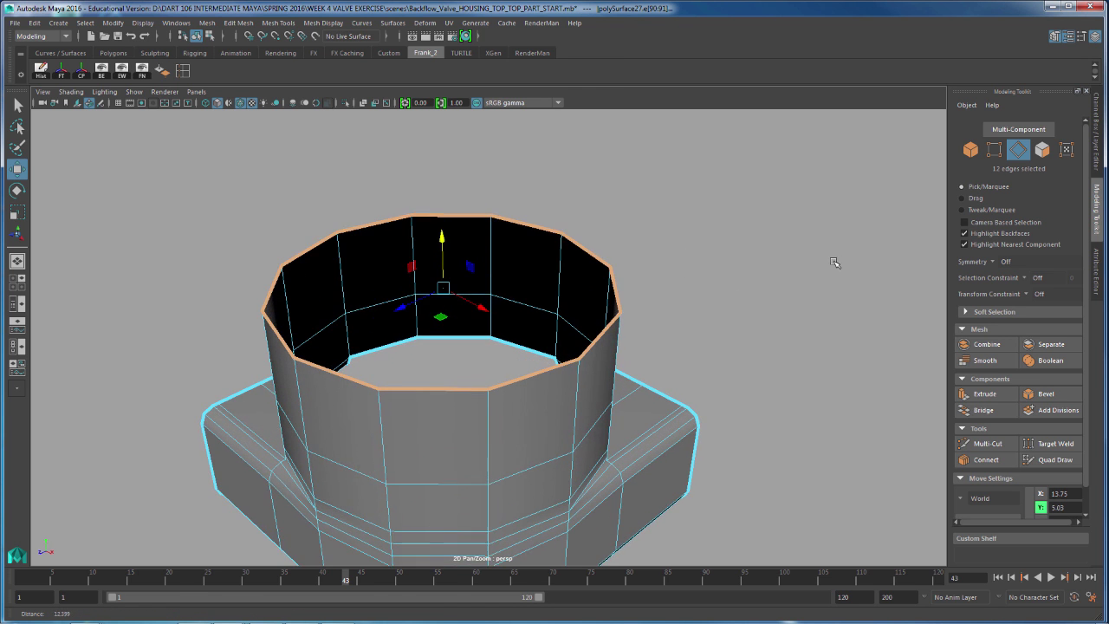
alt+drag(834, 262, 769, 274)
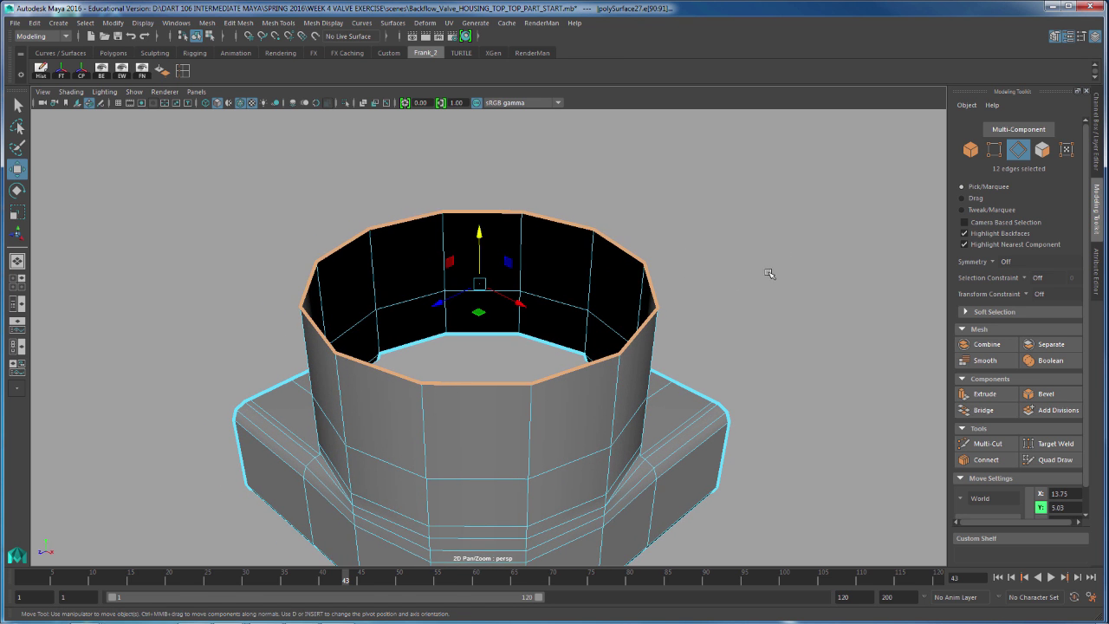
click(991, 395)
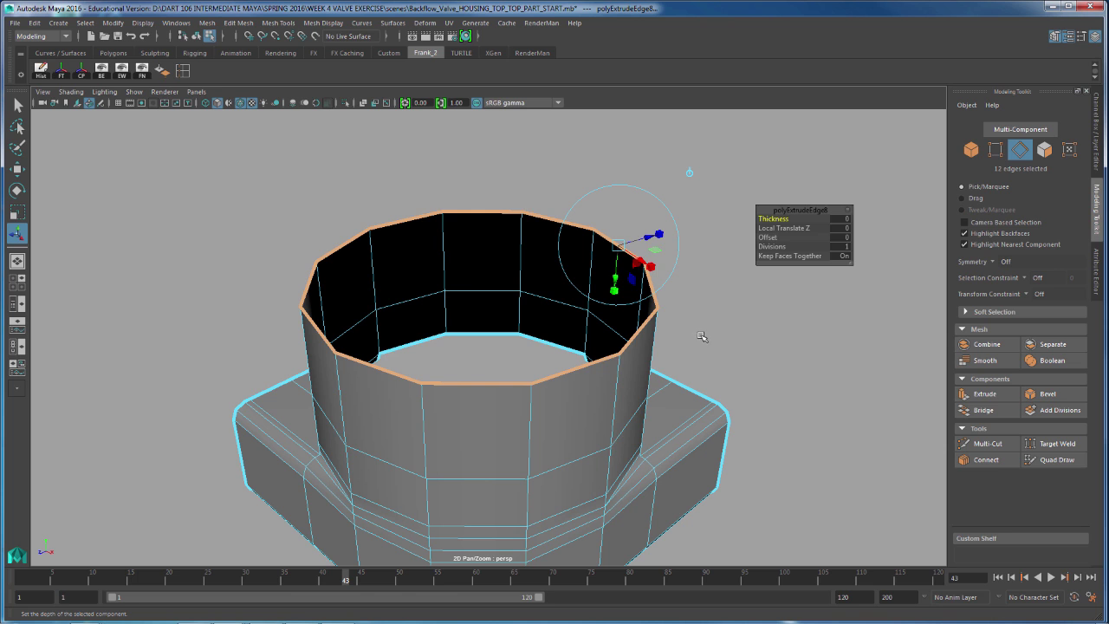
key(r)
drag(480, 284, 383, 283)
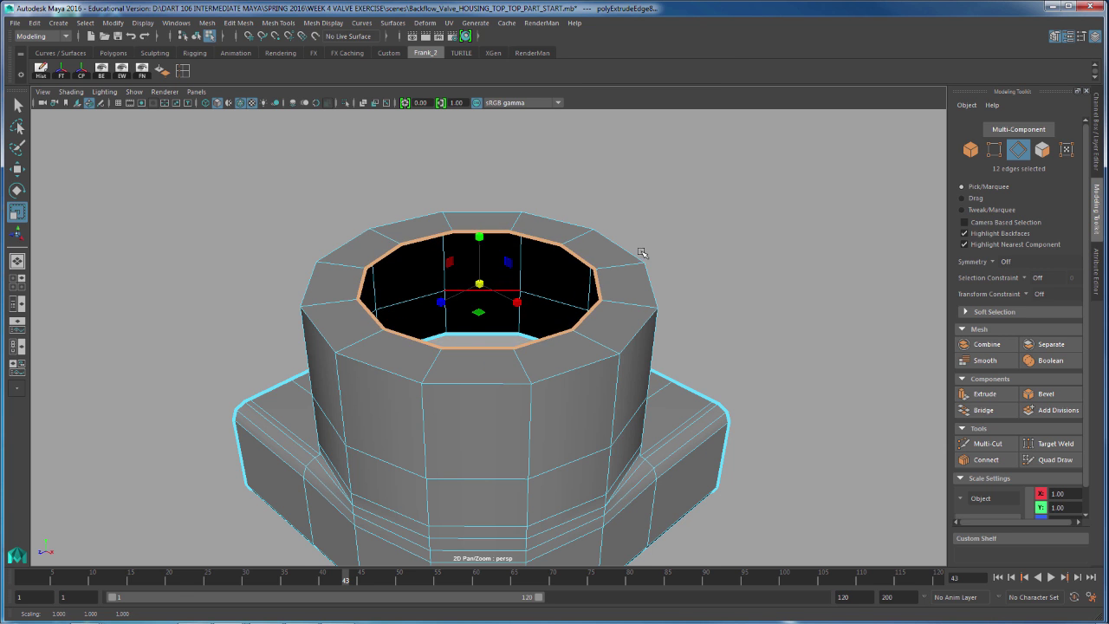
Step: Extrude the ring's inner edge loop and move it straight down to Y 3.42 to form the recess wall
alt+drag(639, 247, 741, 259)
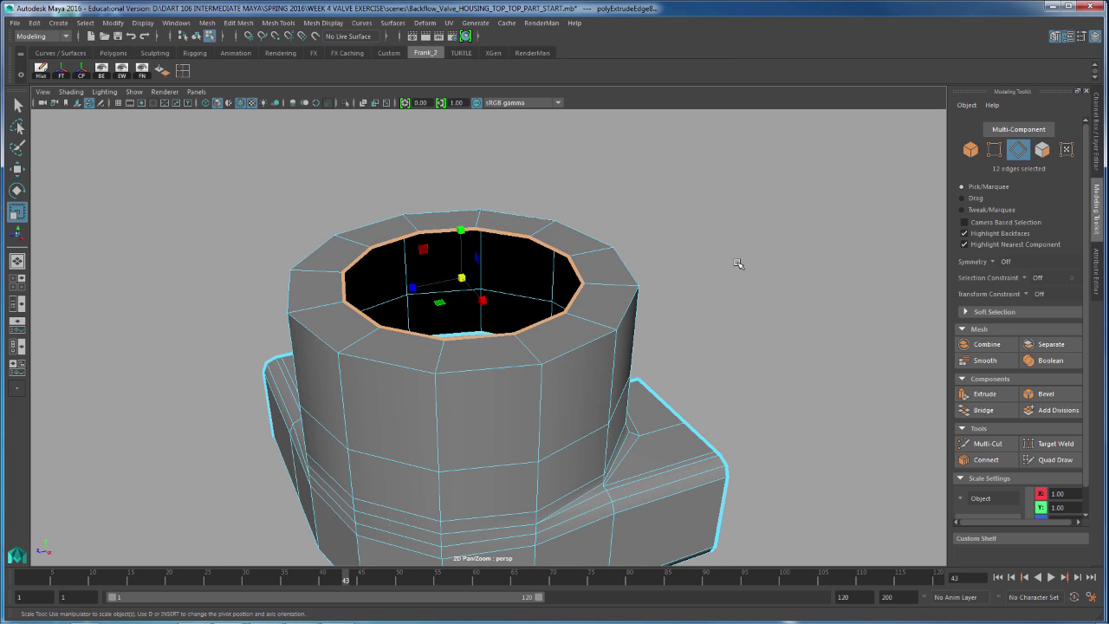
key(ctrl+e)
key(w)
drag(461, 228, 462, 329)
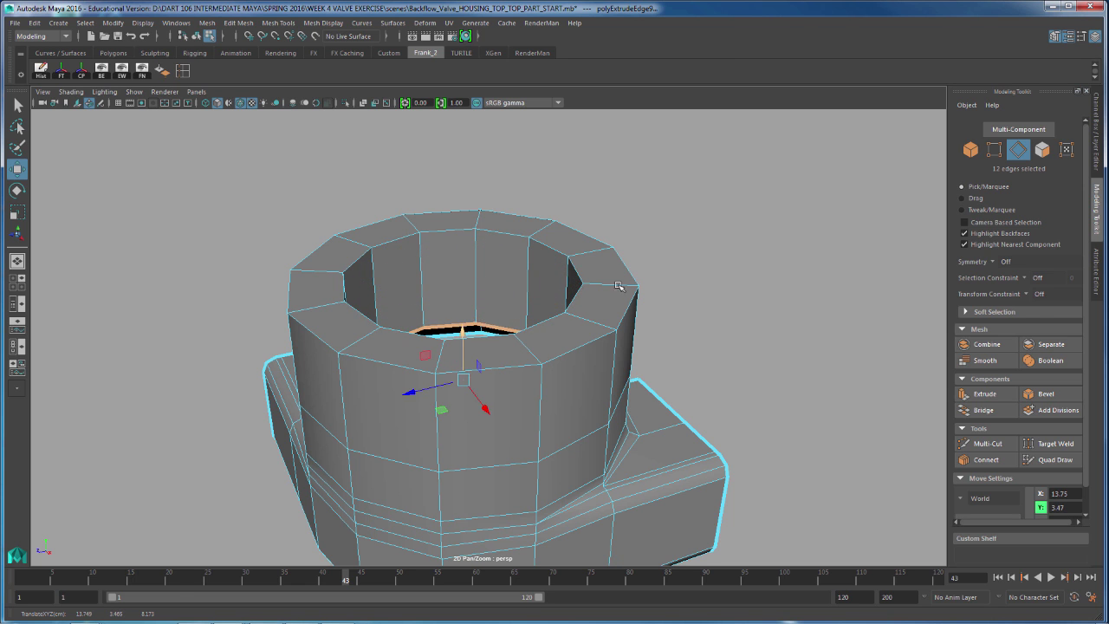
alt+drag(618, 286, 792, 292)
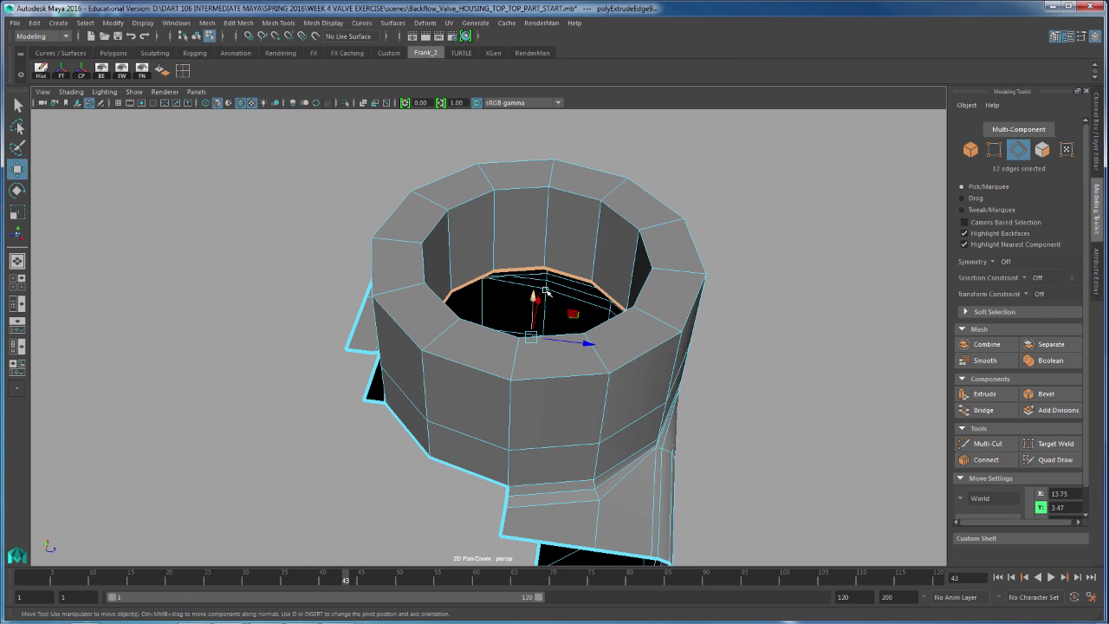
alt+drag(546, 292, 516, 290)
alt+drag(628, 245, 610, 260)
Step: Extrude the recess wall's bottom edge loop and scale it in until only a tiny hole remains at the centre
key(ctrl+e)
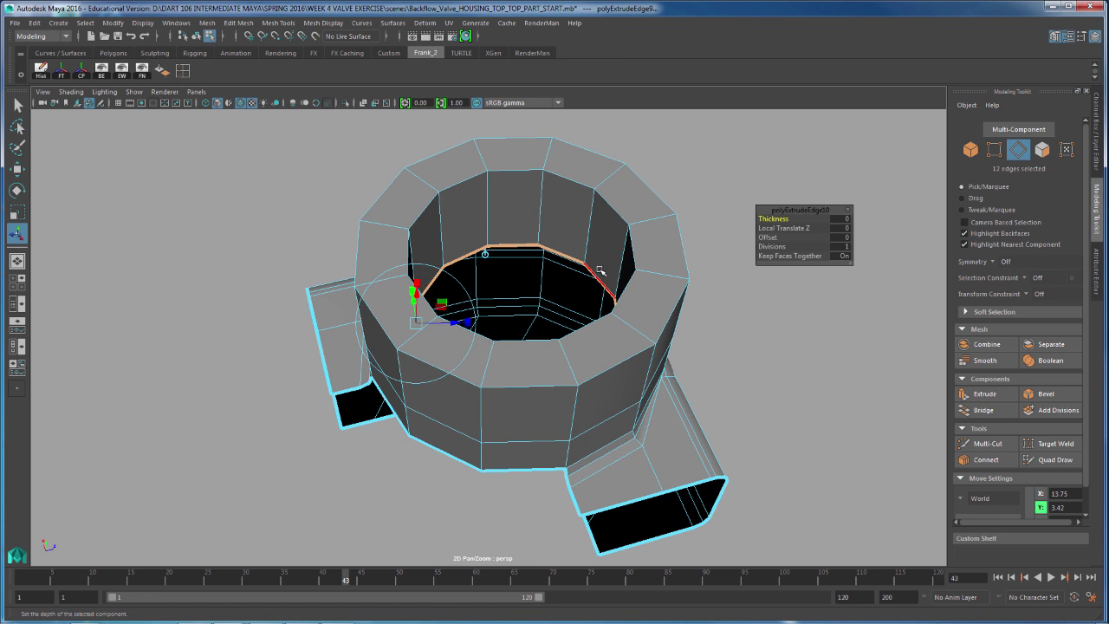
key(r)
drag(520, 322, 444, 280)
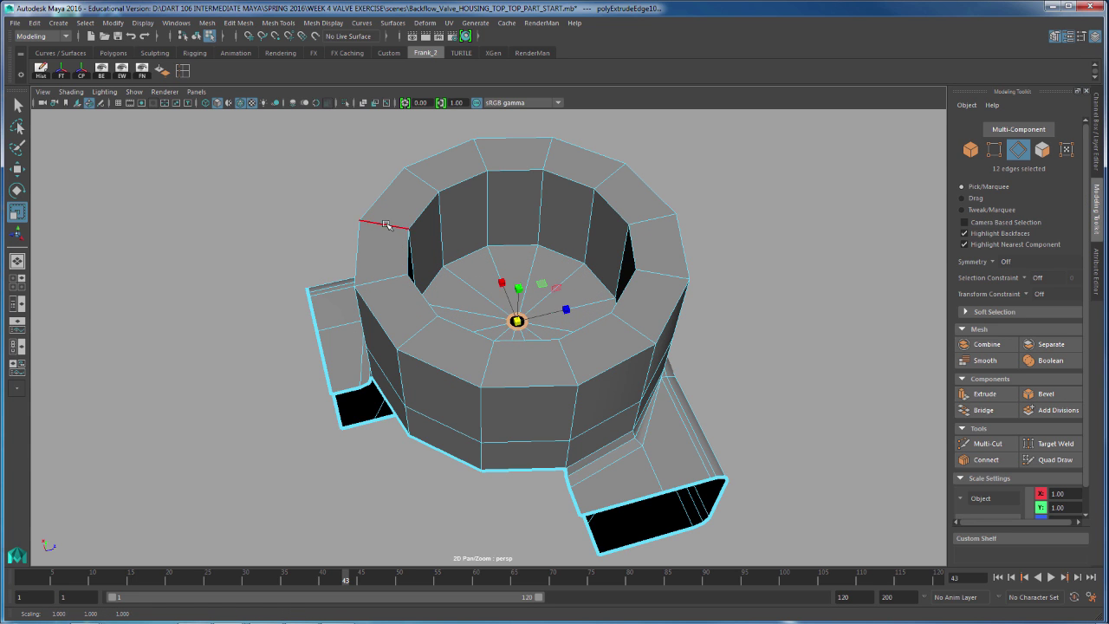
Step: Merge the 12 vertices around the tiny centre hole into one to close the recess floor, and return to object mode
alt+drag(555, 447, 661, 231)
alt+right_drag(661, 233, 835, 373)
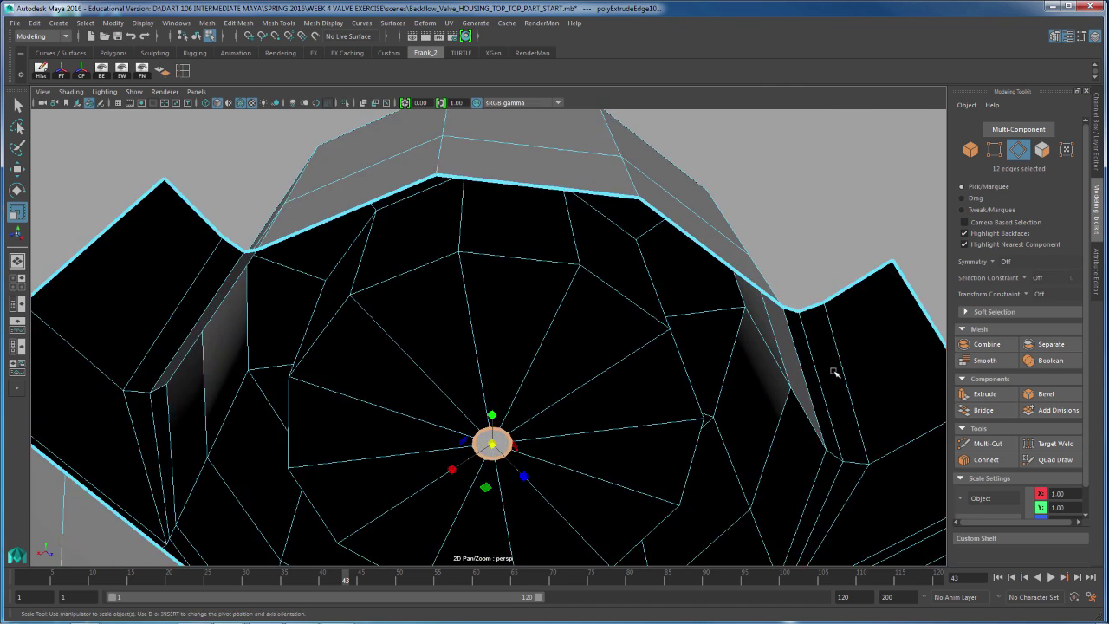
alt+drag(835, 373, 691, 257)
right_drag(553, 317, 477, 293)
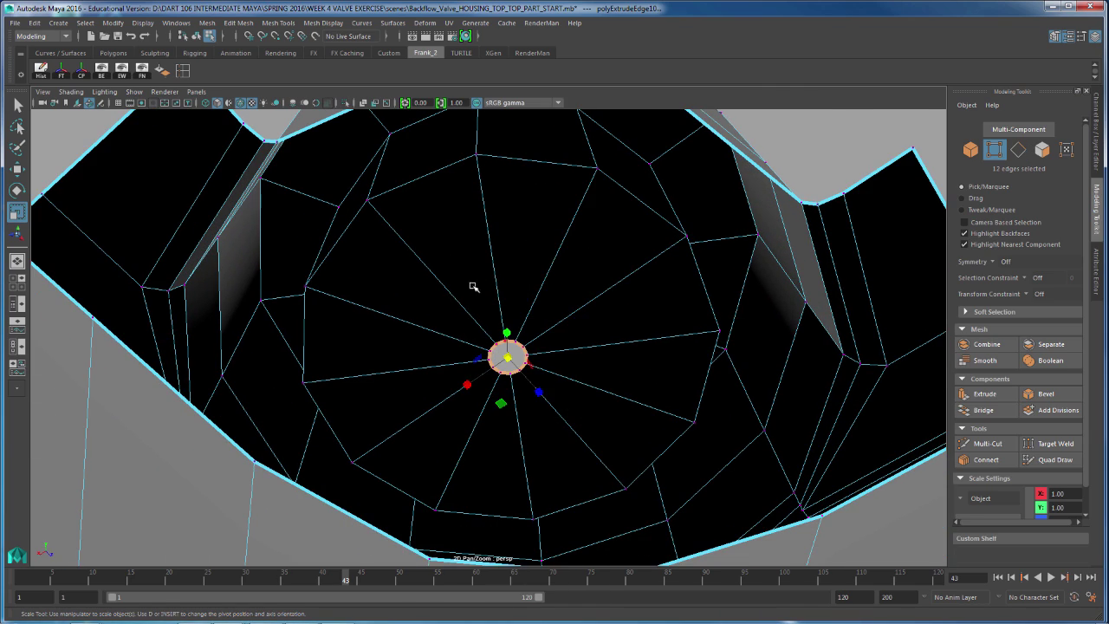
shift+right_click(573, 351)
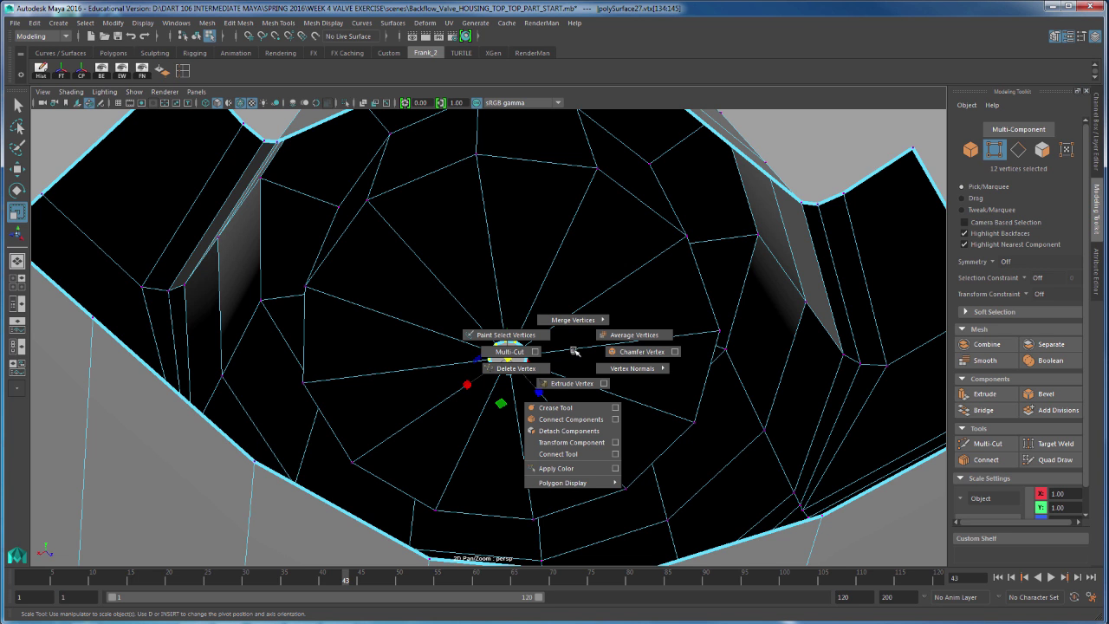
shift+right_drag(574, 351, 582, 287)
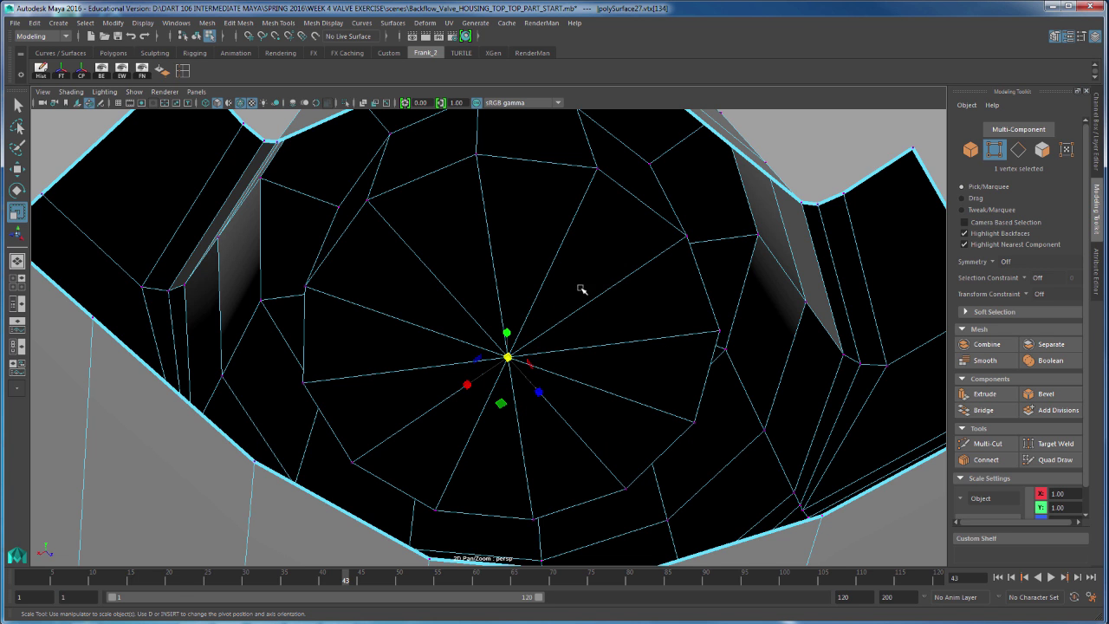
mouse_move(667, 292)
alt+mouse_down()
mouse_move(676, 300)
mouse_move(664, 287)
alt+mouse_up()
right_drag(652, 288, 683, 262)
click(589, 362)
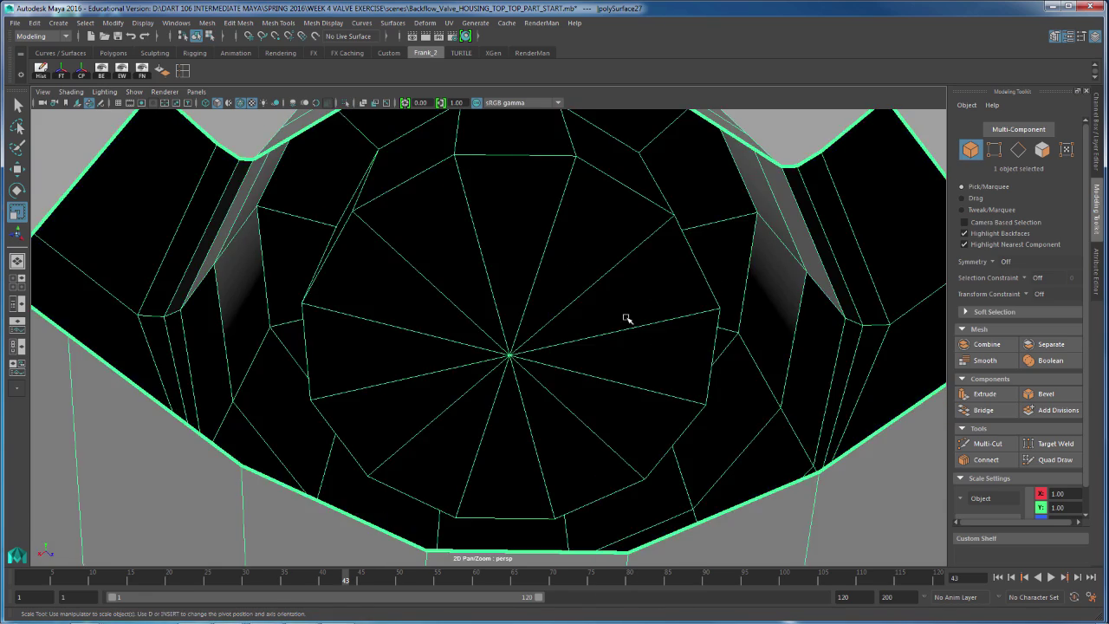
Step: Preview the housing smoothed, delete its construction history, centre its pivot and restore the unsmoothed display
alt+drag(627, 318, 823, 387)
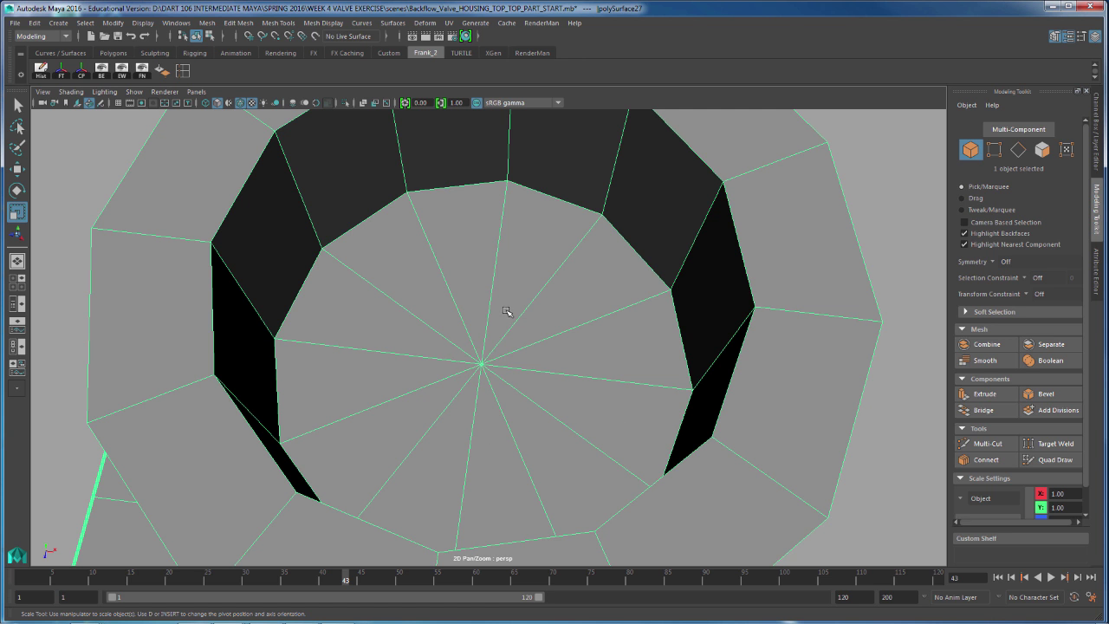
alt+right_drag(653, 341, 508, 355)
mouse_move(508, 355)
alt+mouse_down()
mouse_move(519, 333)
mouse_move(526, 345)
alt+mouse_up()
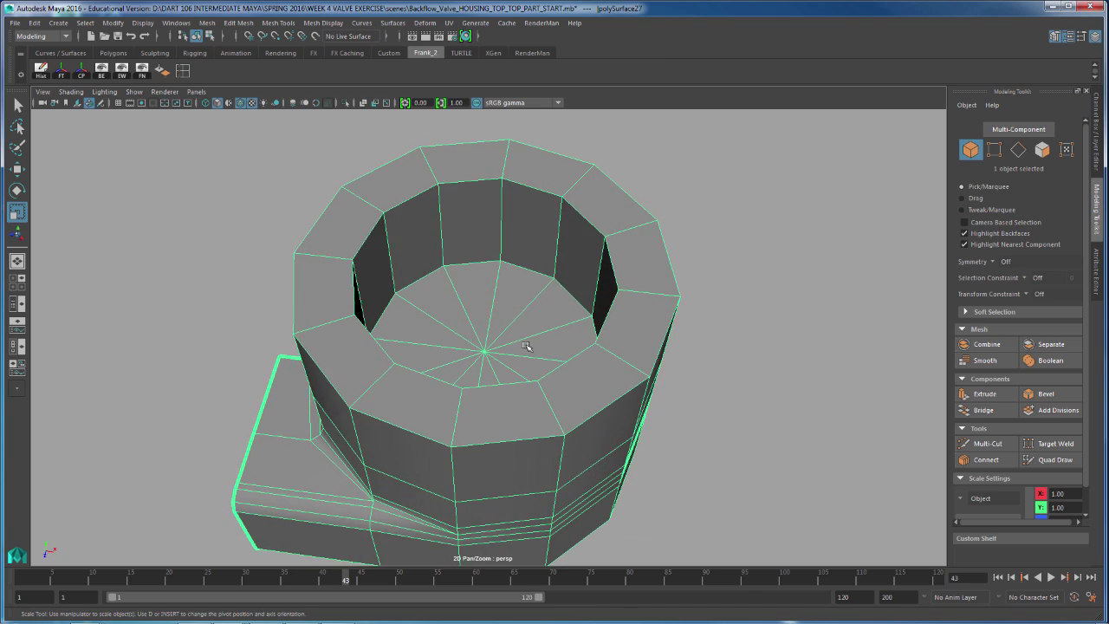
key(3)
alt+drag(639, 325, 658, 310)
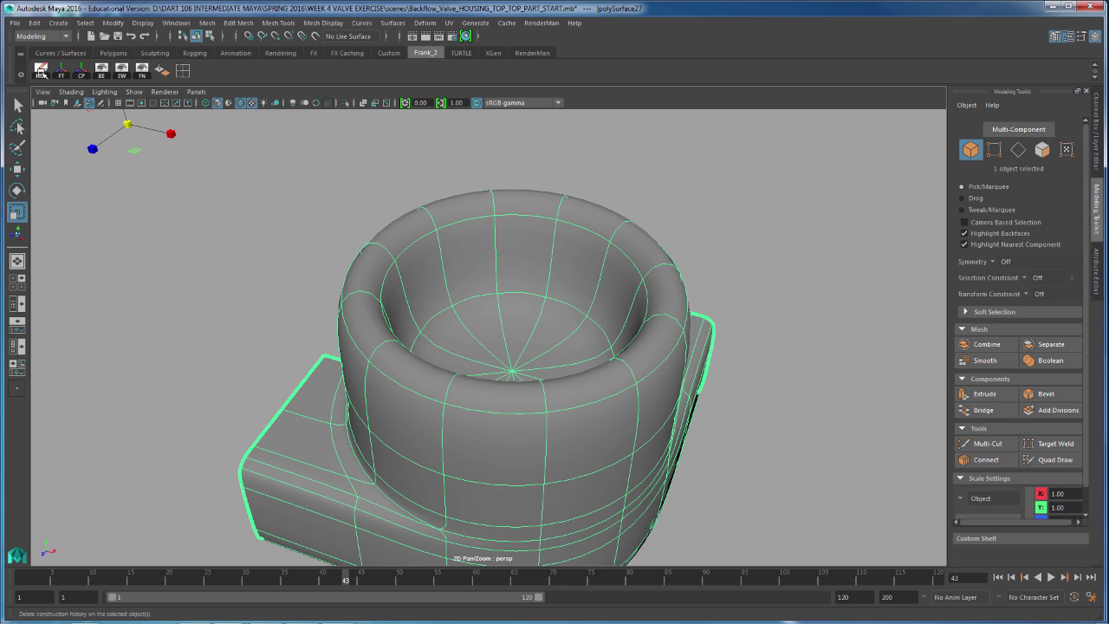
click(81, 71)
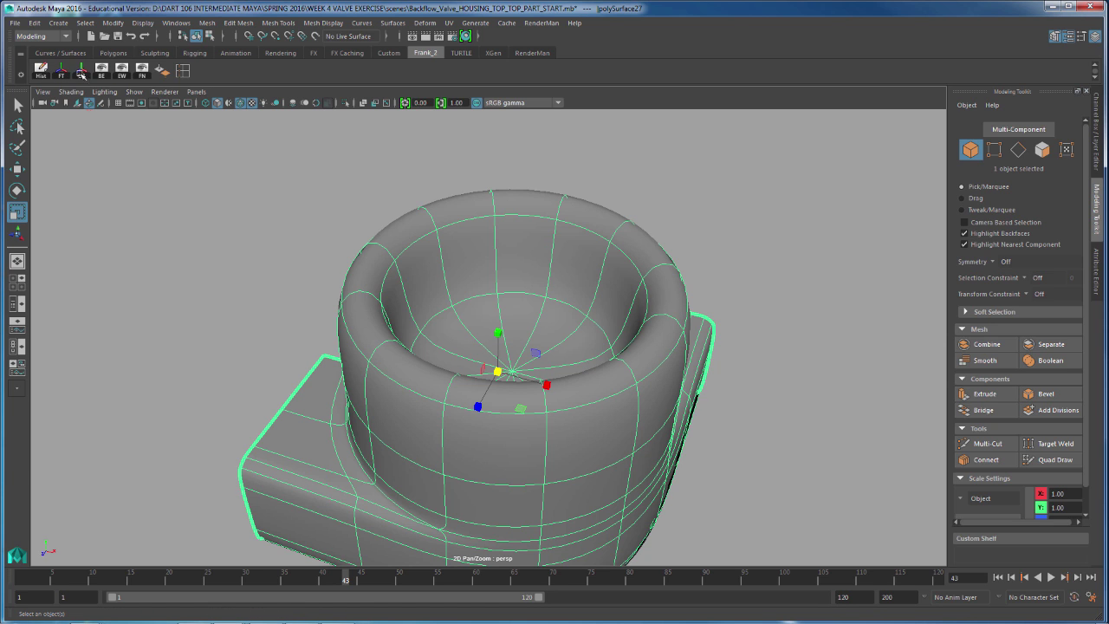
key(1)
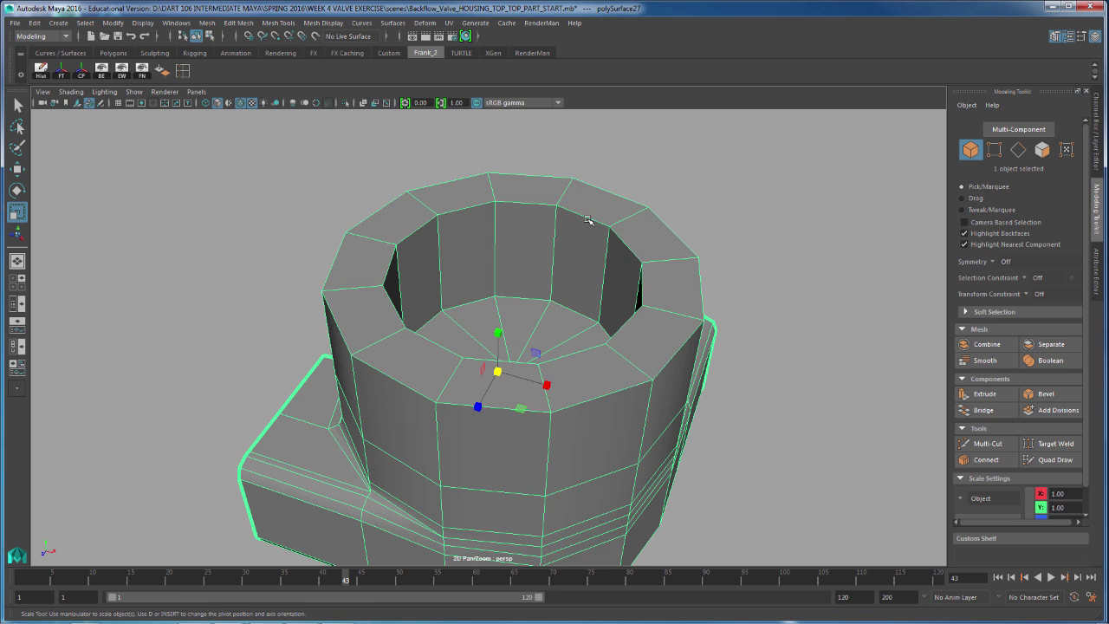
Step: Select three edge loops together: the outer rim, the inner rim and the bottom edge of the recess wall
key(q)
right_drag(557, 176, 559, 152)
click(547, 176)
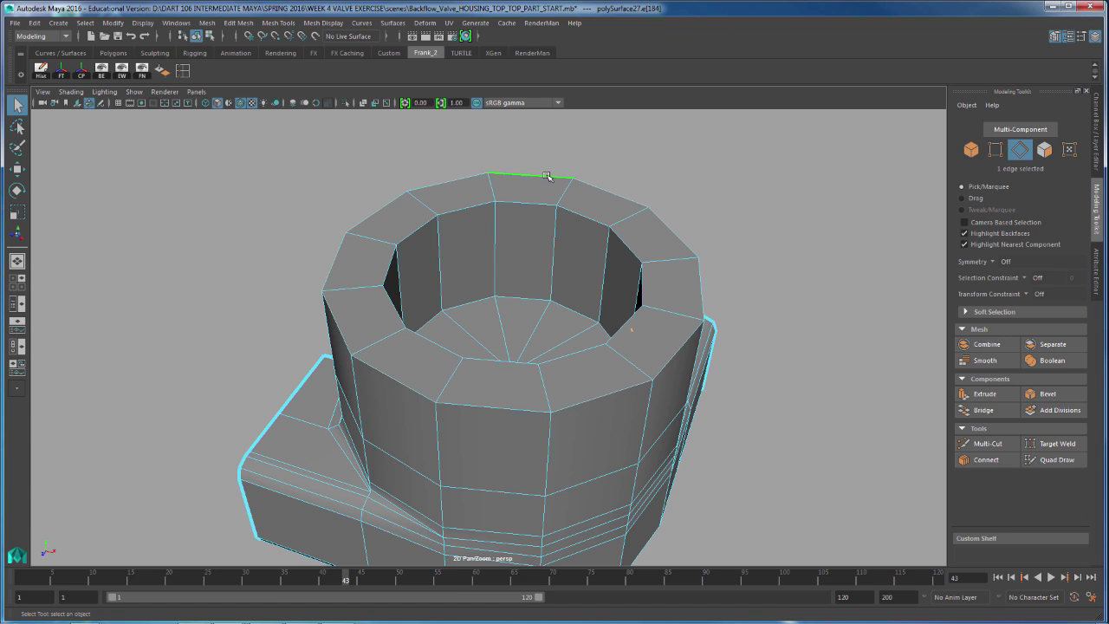
double_click(547, 176)
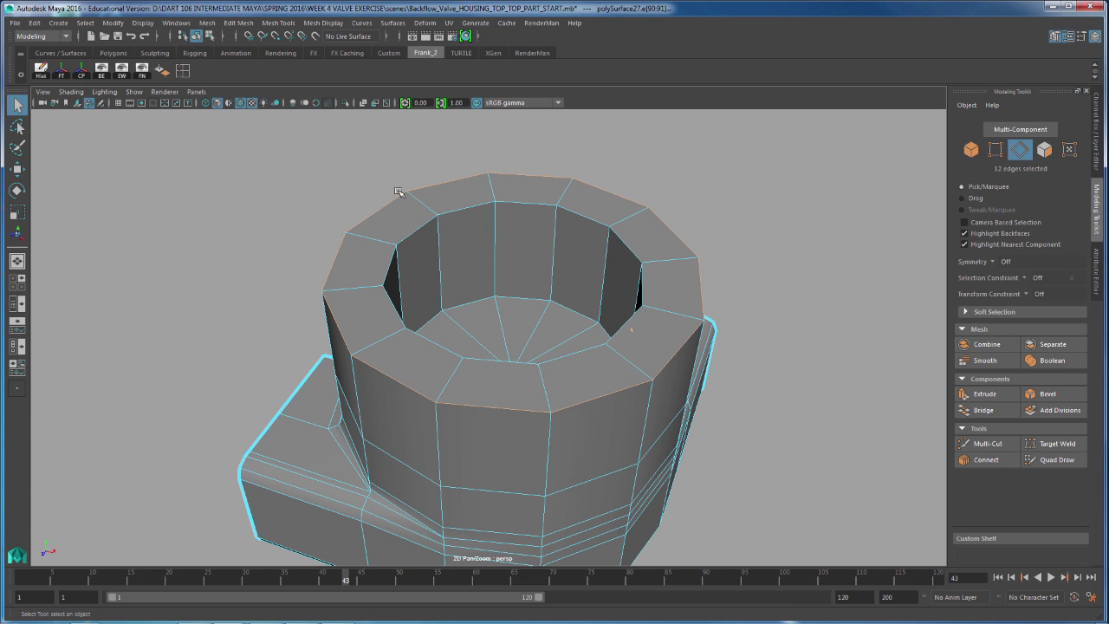
shift+double_click(421, 227)
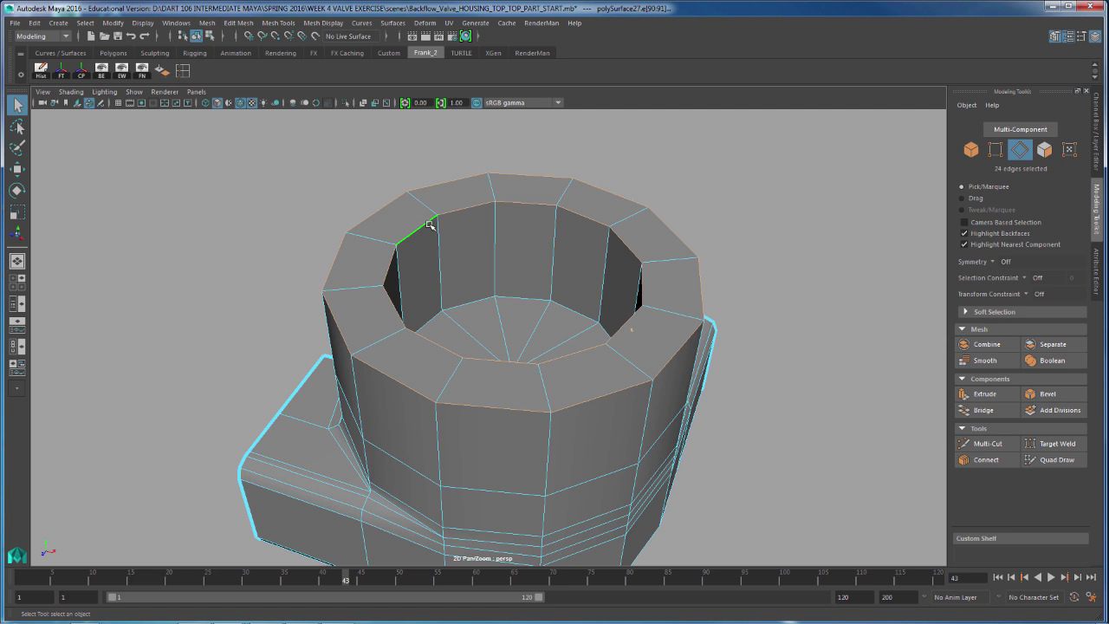
shift+double_click(481, 301)
alt+drag(497, 260, 620, 260)
alt+drag(901, 354, 813, 356)
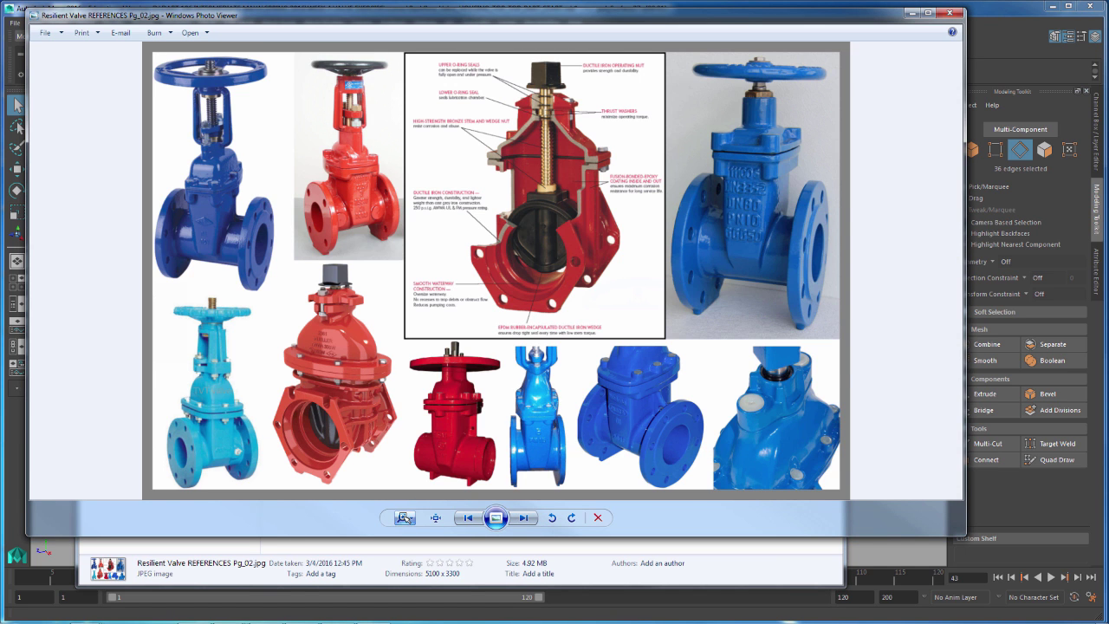
Step: Switch to Windows Photo Viewer and examine the red valve's bonnet close up in Resilient Valve REFERENCES Pg_02.jpg
click(403, 517)
scroll(608, 348, down, 1)
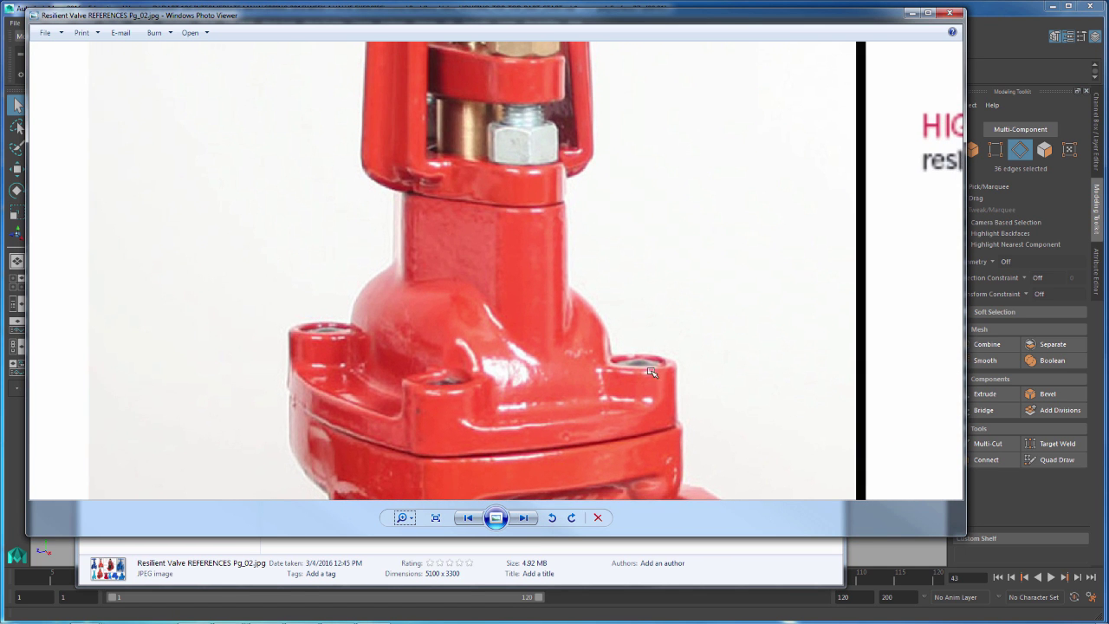
drag(652, 372, 620, 341)
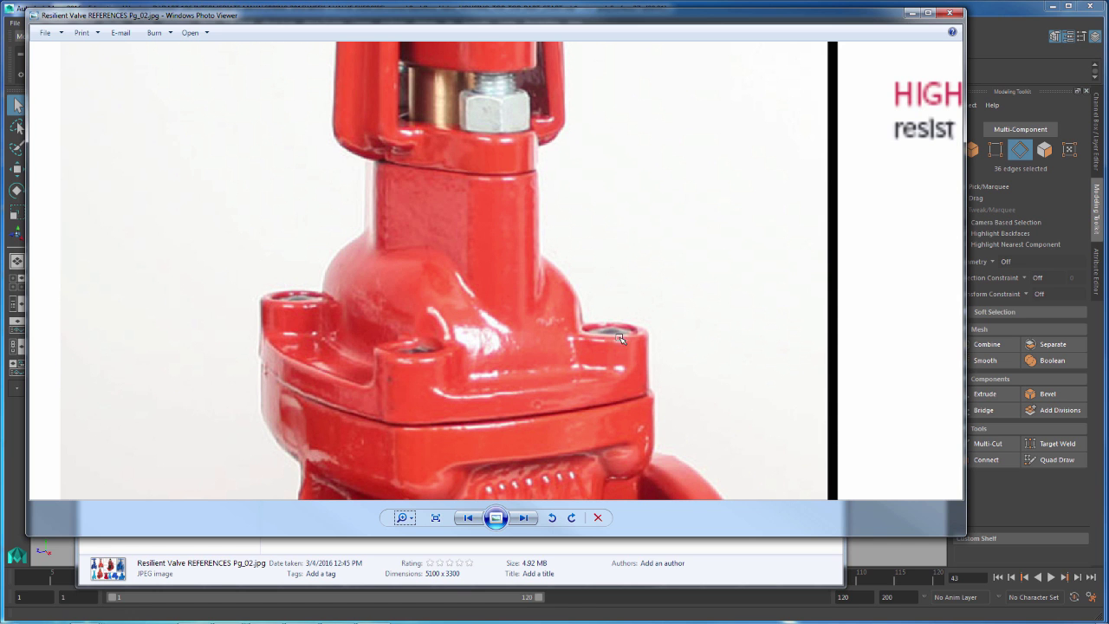
Step: Zoom further into the bolt bosses on the red bonnet in Resilient Valve REFERENCES Pg_02.jpg
click(402, 516)
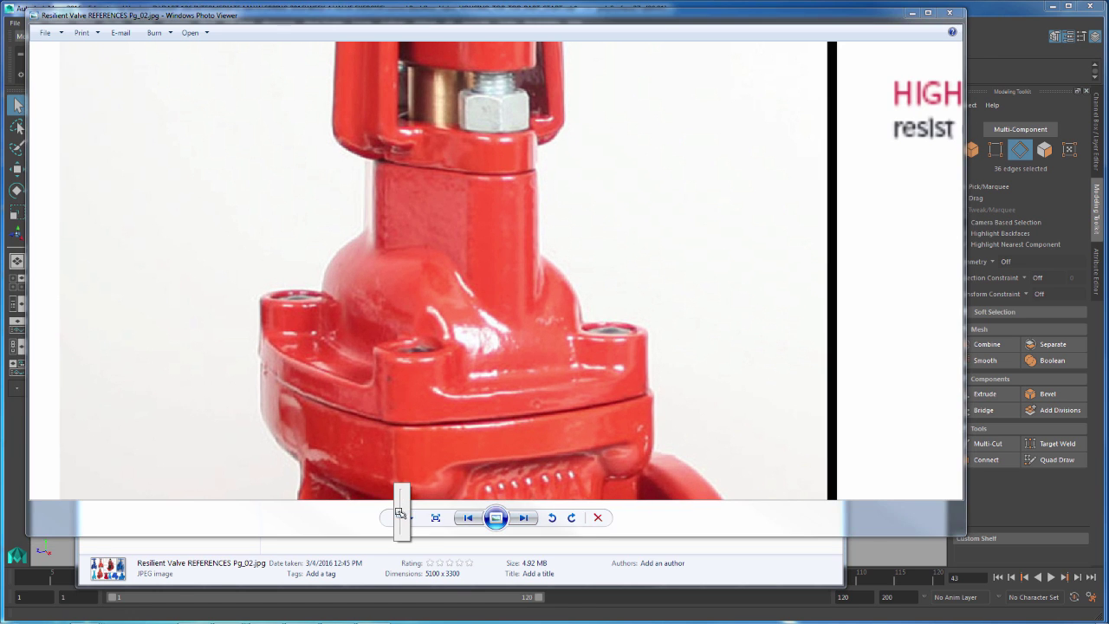
drag(400, 513, 399, 509)
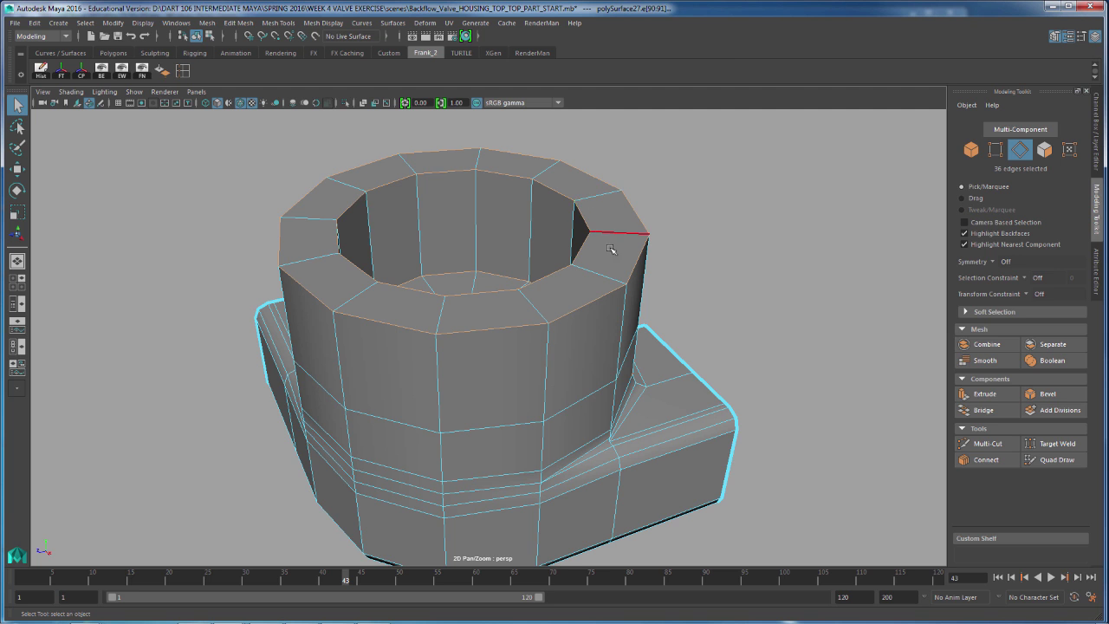
Step: Back in Maya, bevel the three selected edge loops with a fraction of 0.1 and preview the object smoothed
right_drag(617, 251, 515, 243)
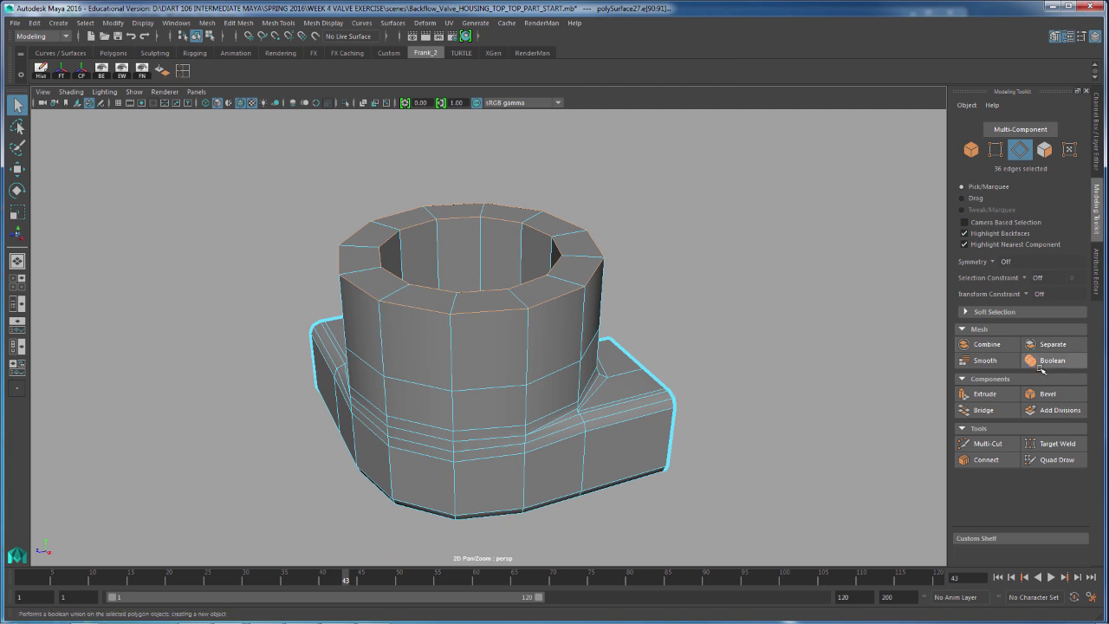
click(1044, 393)
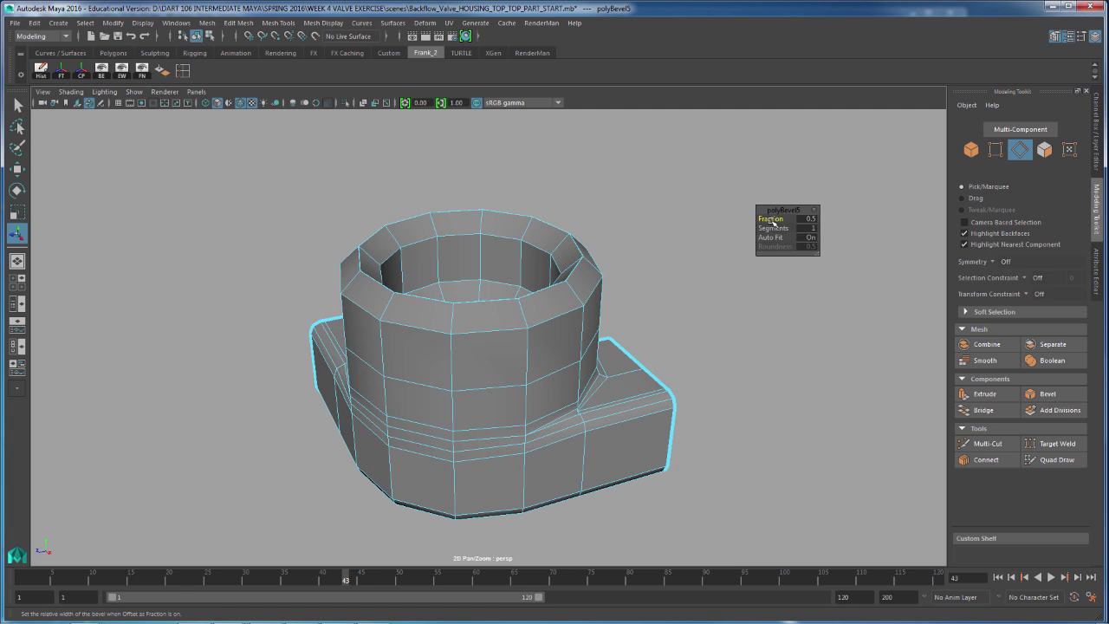
drag(774, 218, 767, 219)
right_drag(552, 279, 609, 262)
key(3)
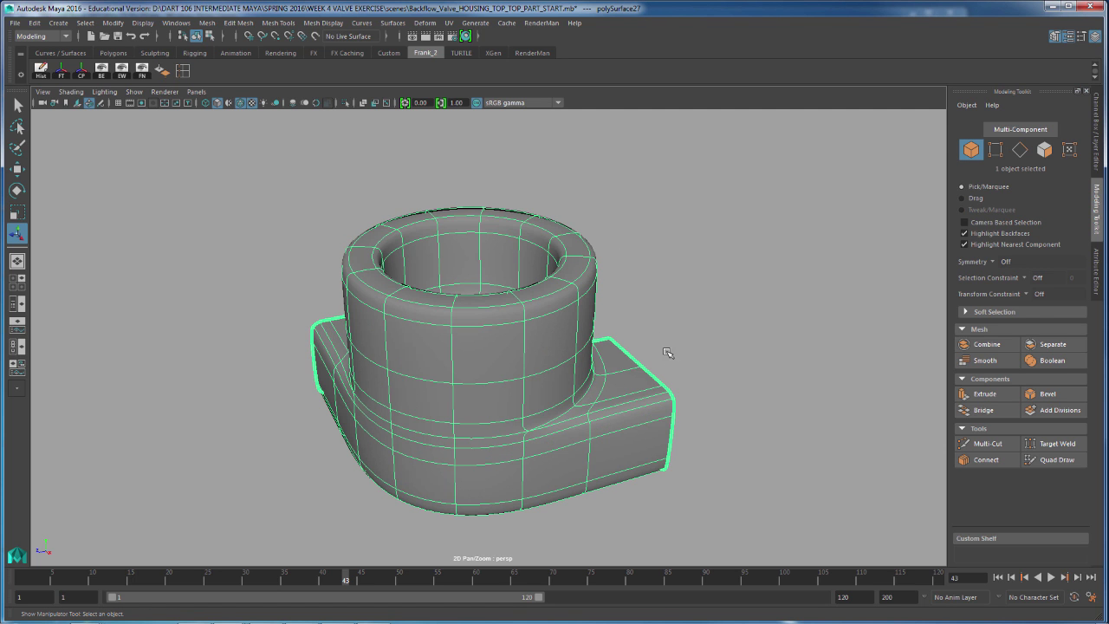
Step: Deselect the part, turn off its wireframe overlay and compare the smoothed rim with the red bonnet in the reference photo
click(689, 325)
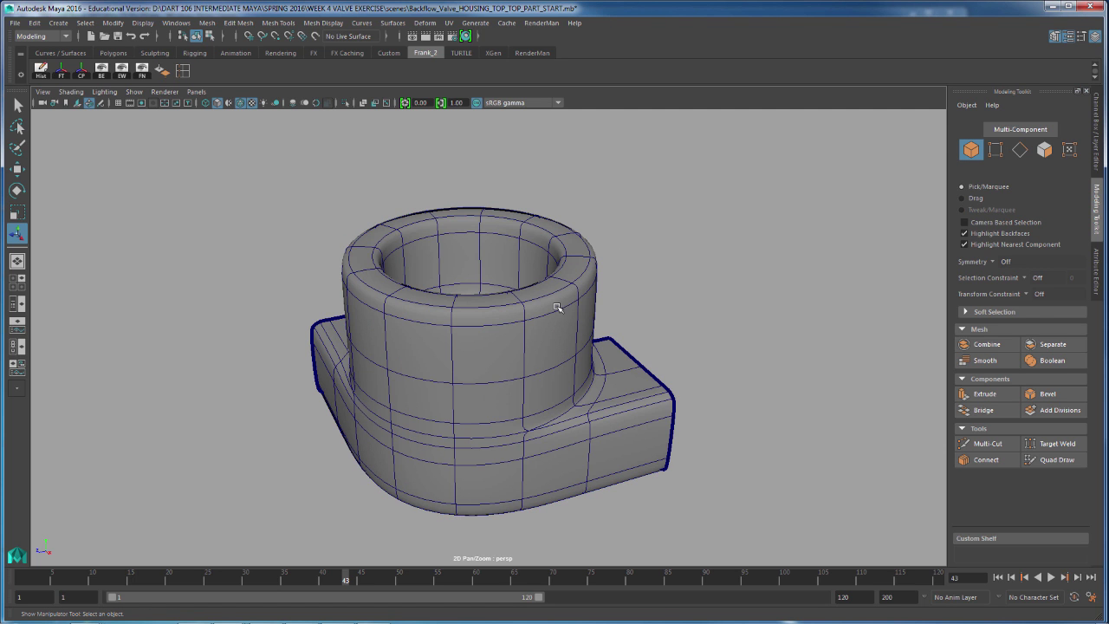
click(242, 103)
mouse_move(649, 277)
alt+mouse_down()
mouse_move(644, 304)
mouse_move(643, 263)
alt+mouse_up()
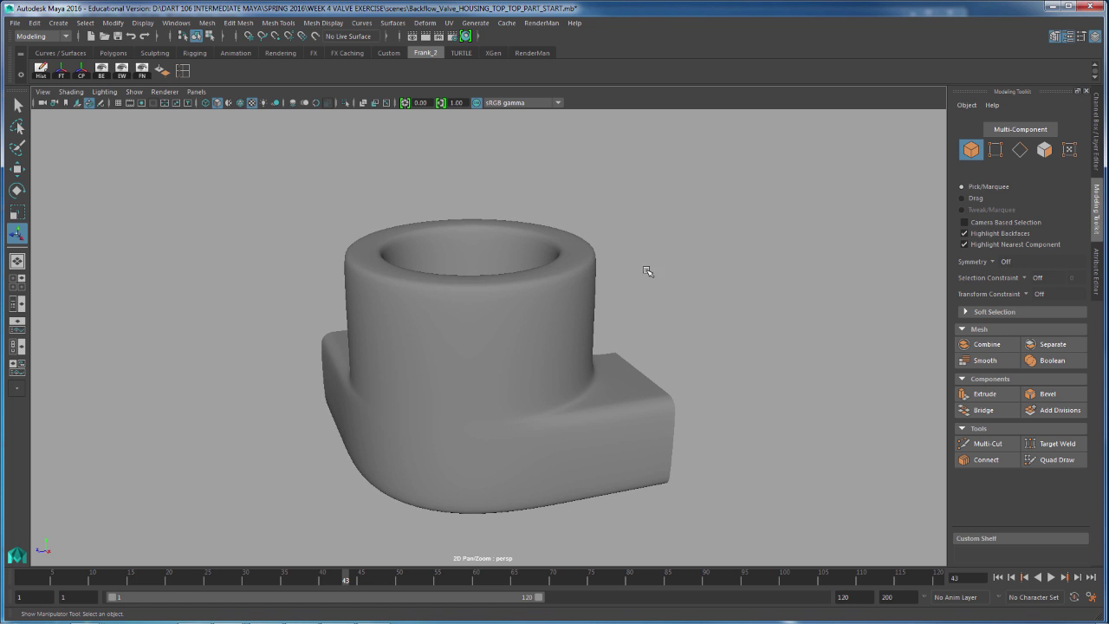
key(alt+Tab)
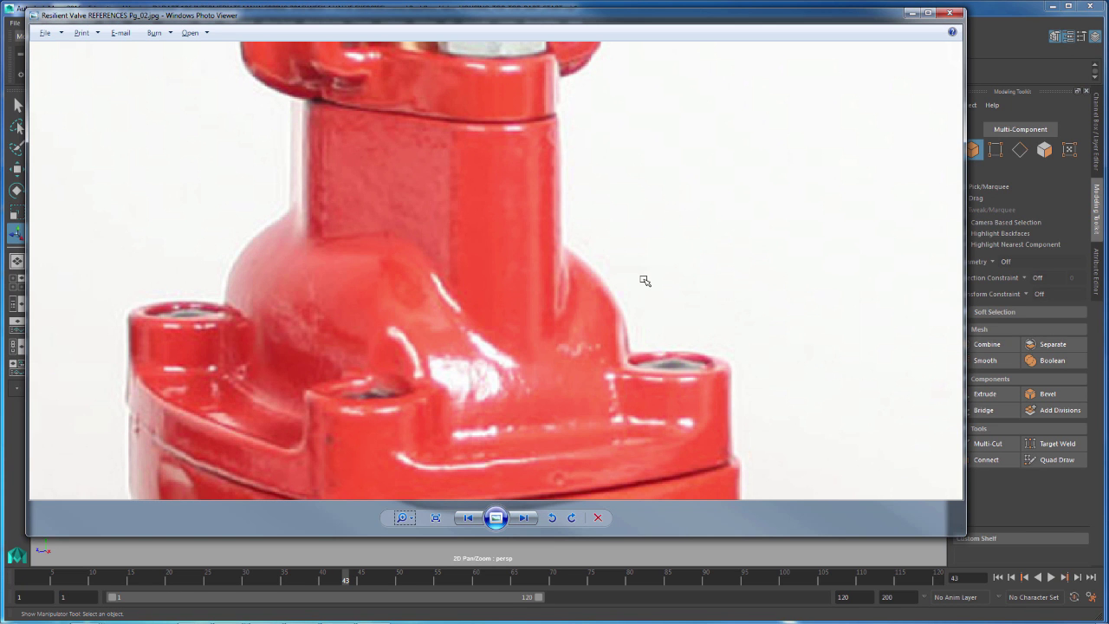
key(alt+Tab)
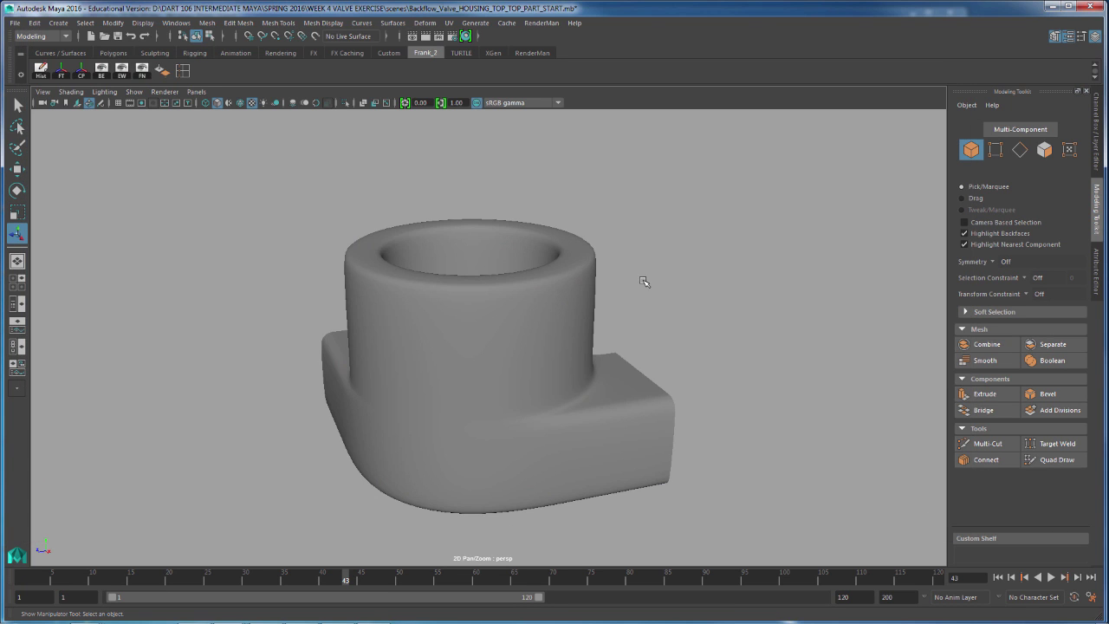
Step: Reselect the part, set its latest bevel's fraction to 0.2 and return to object mode
drag(623, 228, 583, 288)
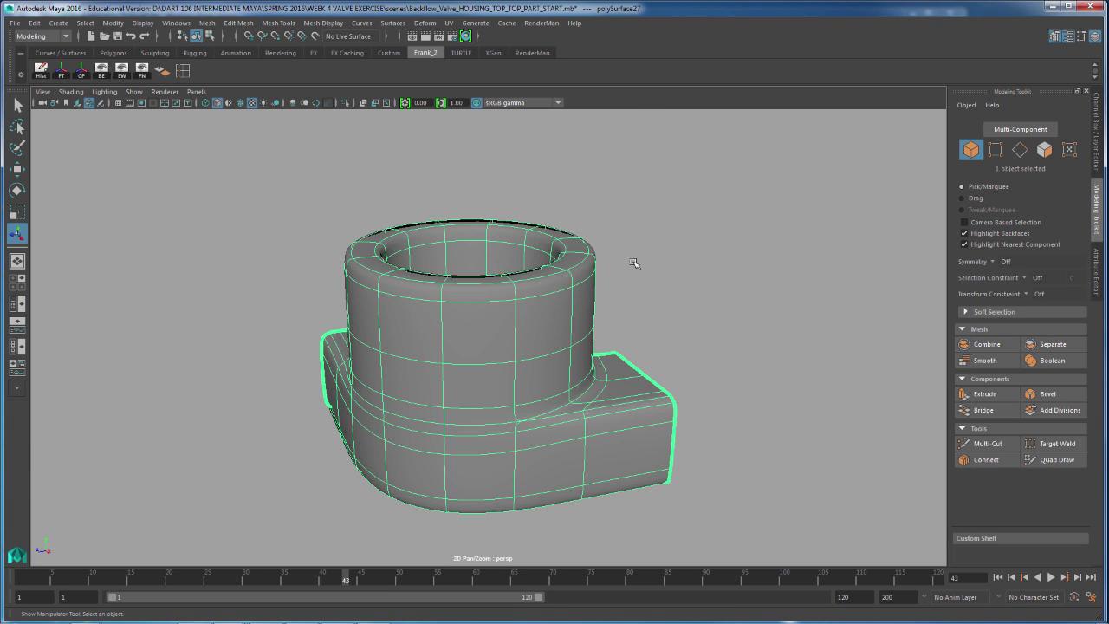
click(1096, 130)
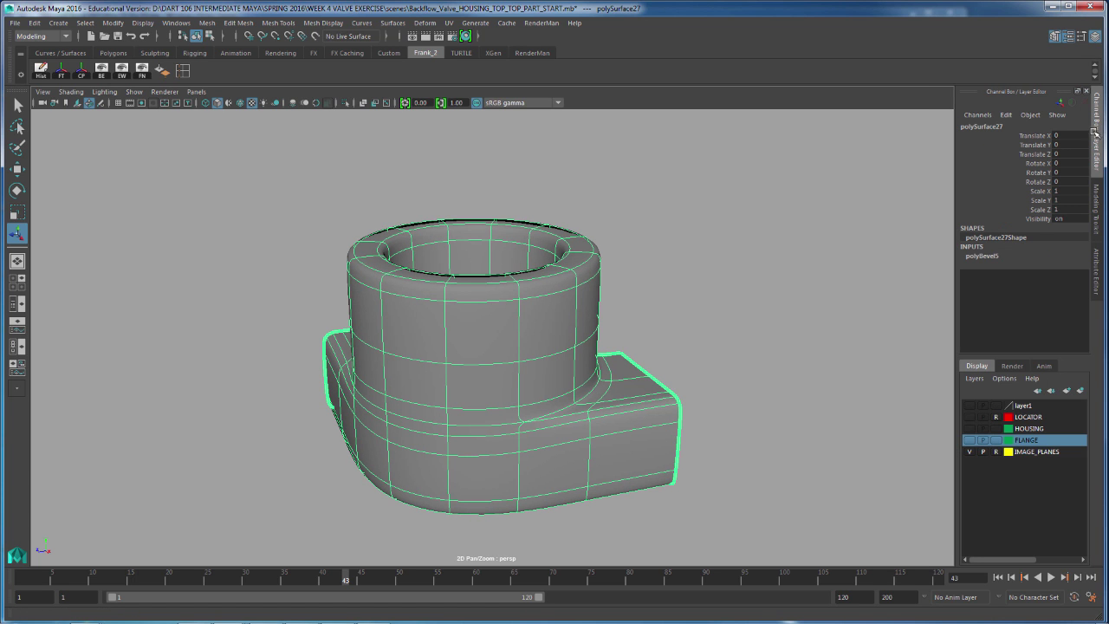
click(986, 255)
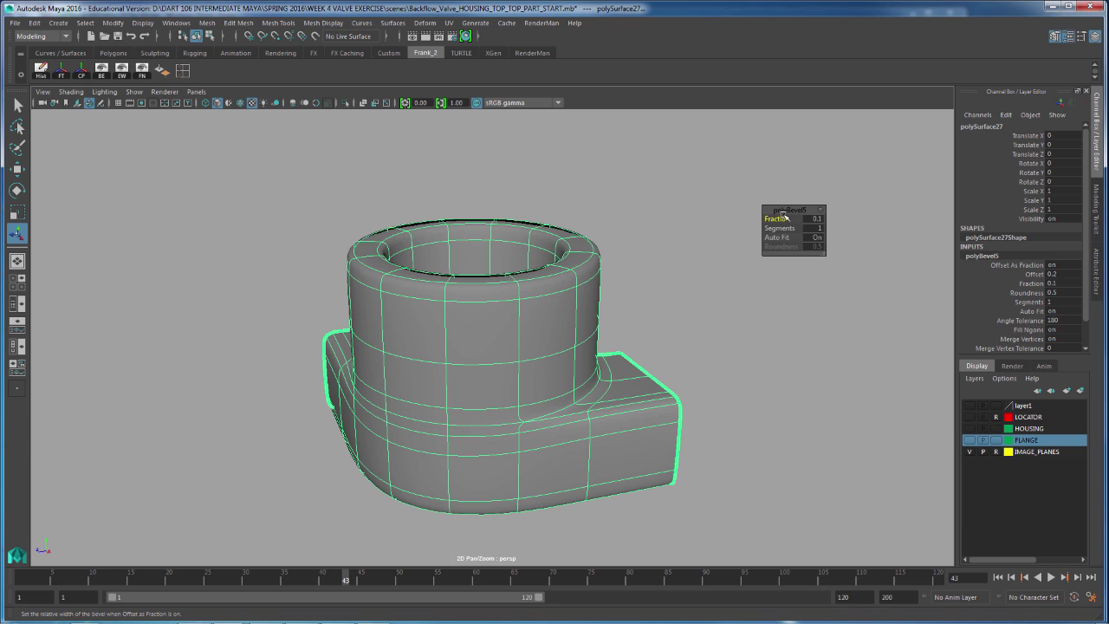
drag(779, 220, 787, 222)
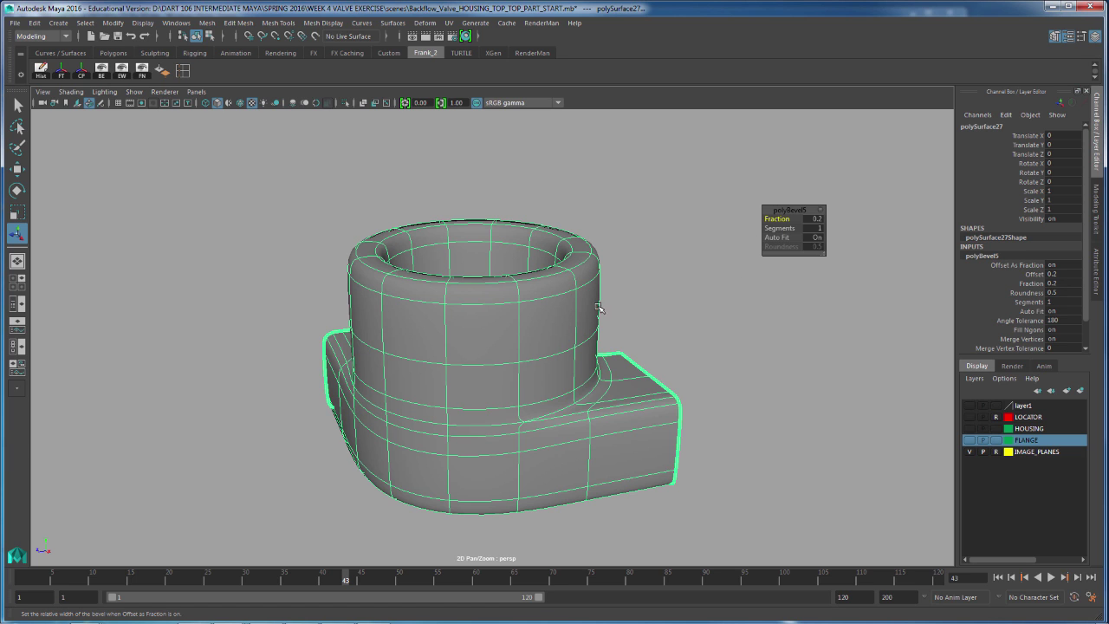
right_drag(583, 283, 622, 256)
click(579, 284)
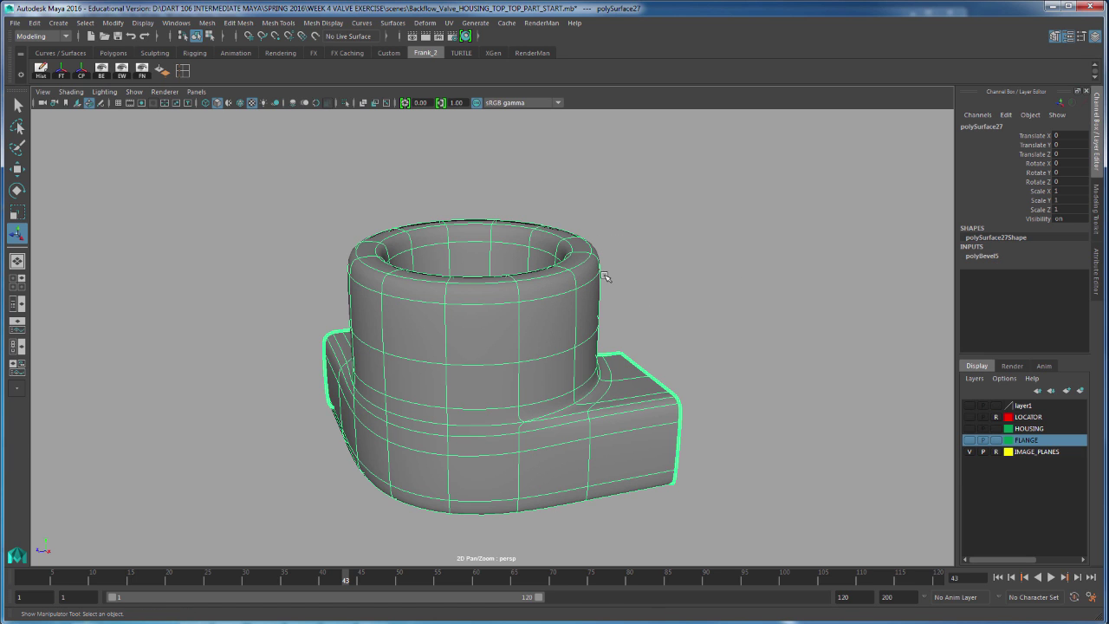
Step: Compare the rim unsmoothed and smoothed, checking the edge loop at the lower border of its outer bevel
key(1)
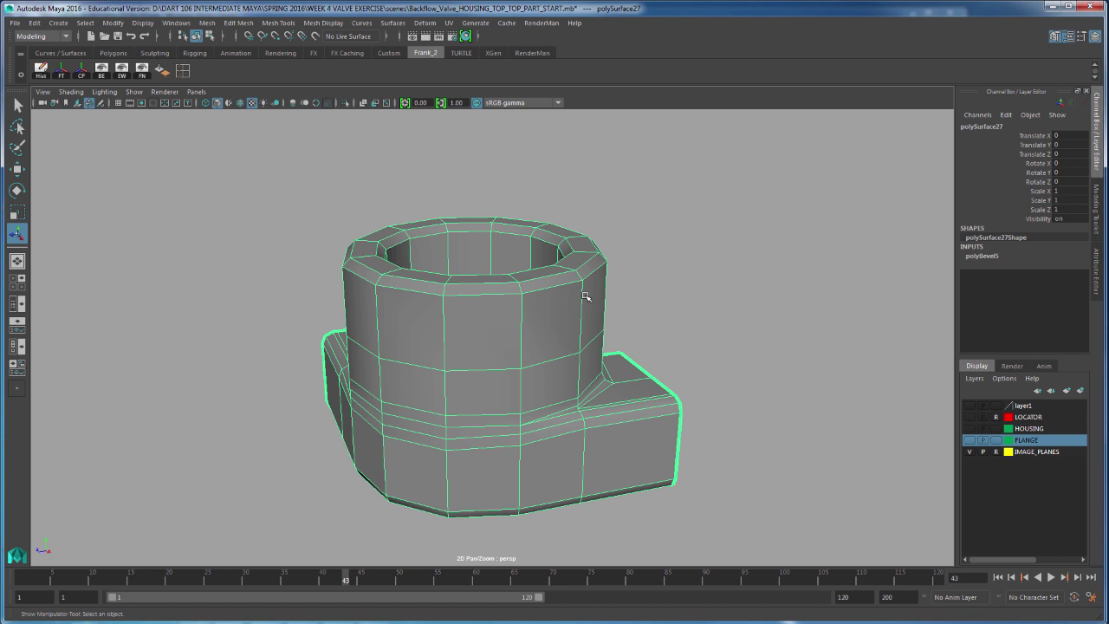
key(3)
key(1)
right_click(362, 276)
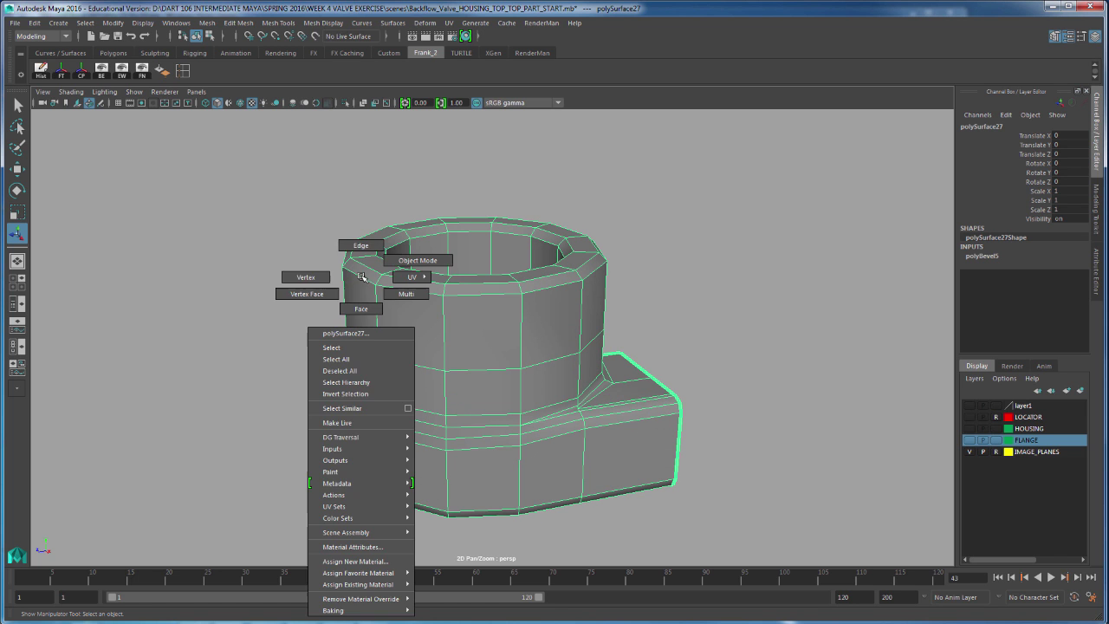
right_drag(362, 277, 362, 246)
double_click(360, 276)
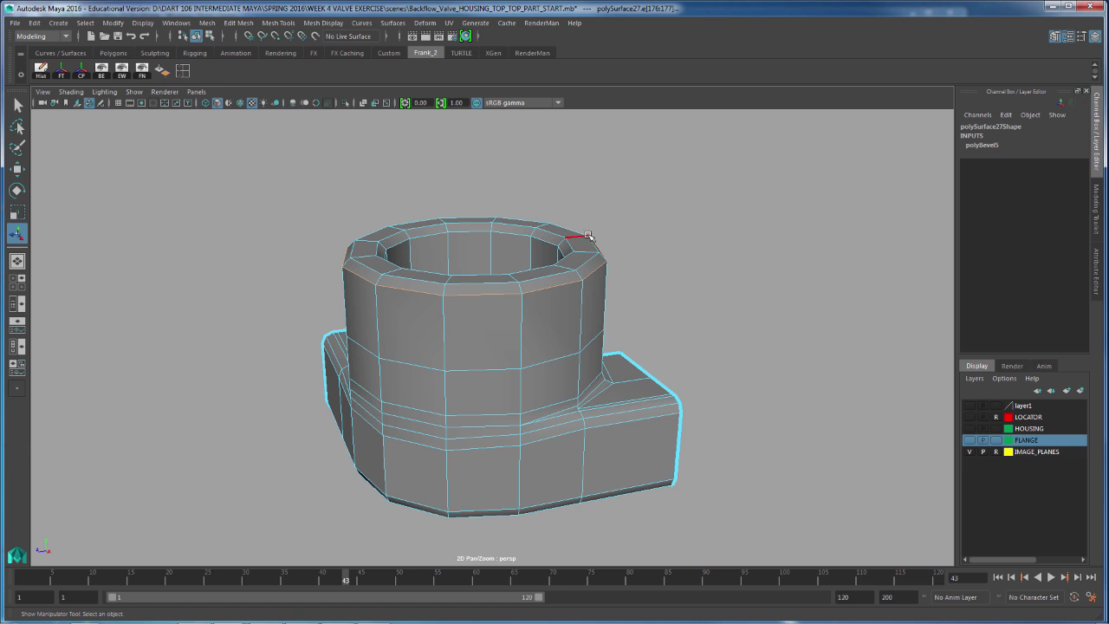
key(3)
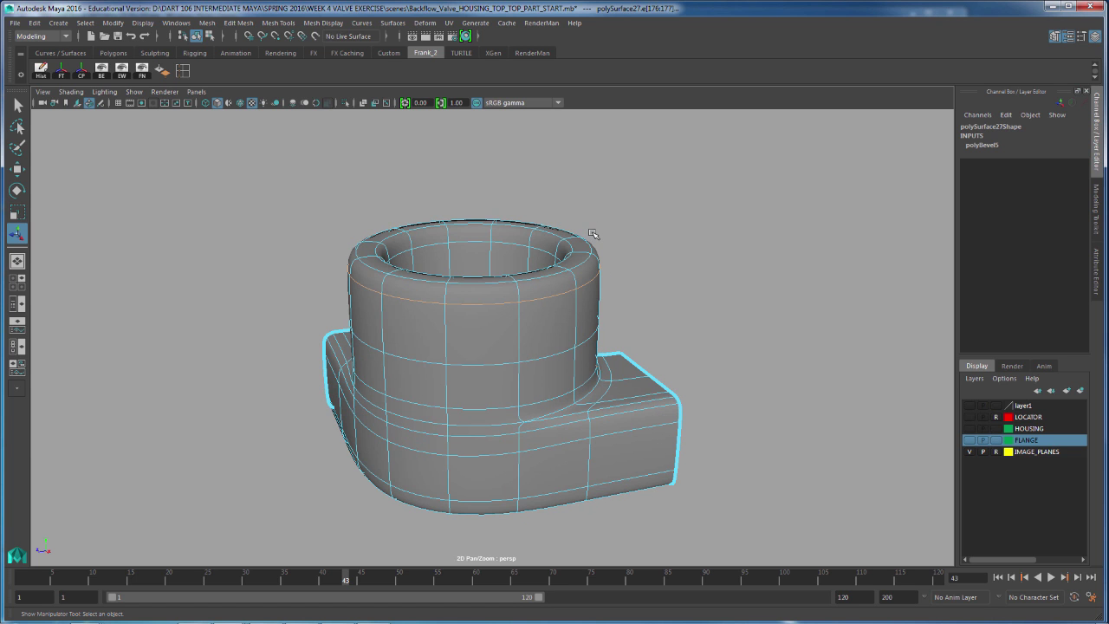
key(1)
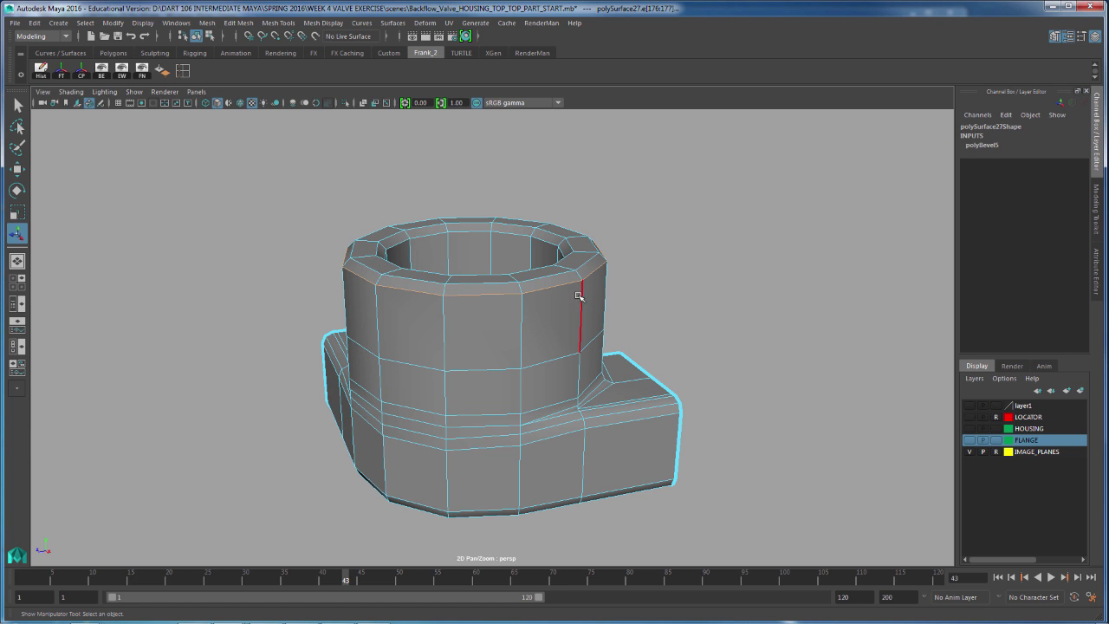
right_drag(580, 281, 622, 262)
click(656, 446)
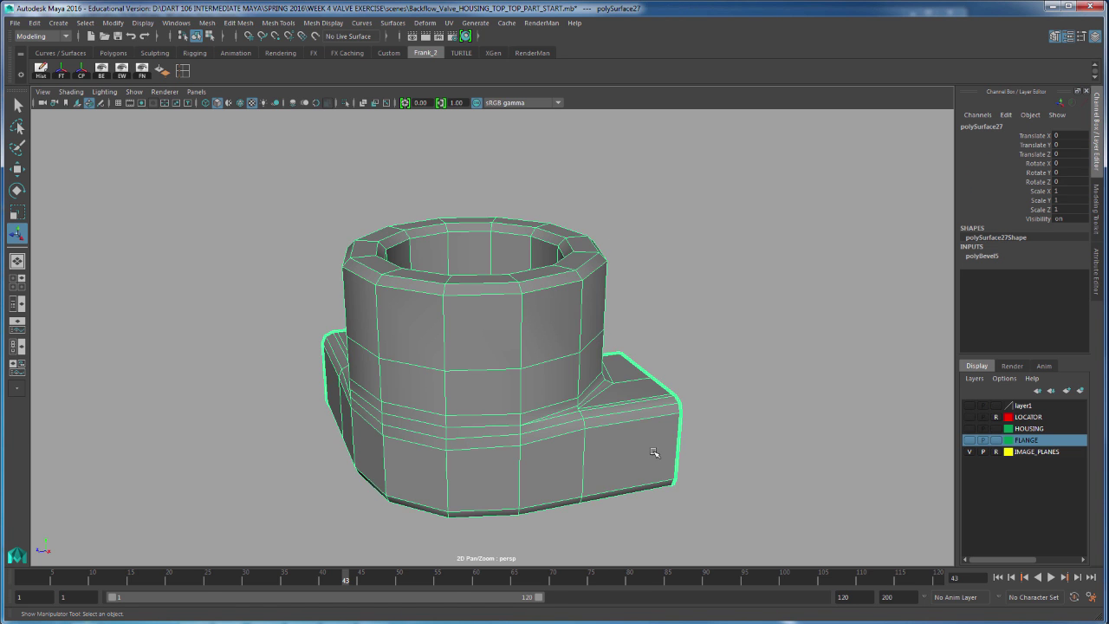
Step: In the framed side view, insert an edge loop around the cylinder just below the beveled rim, and return to object mode
key(space)
key(space)
key(f)
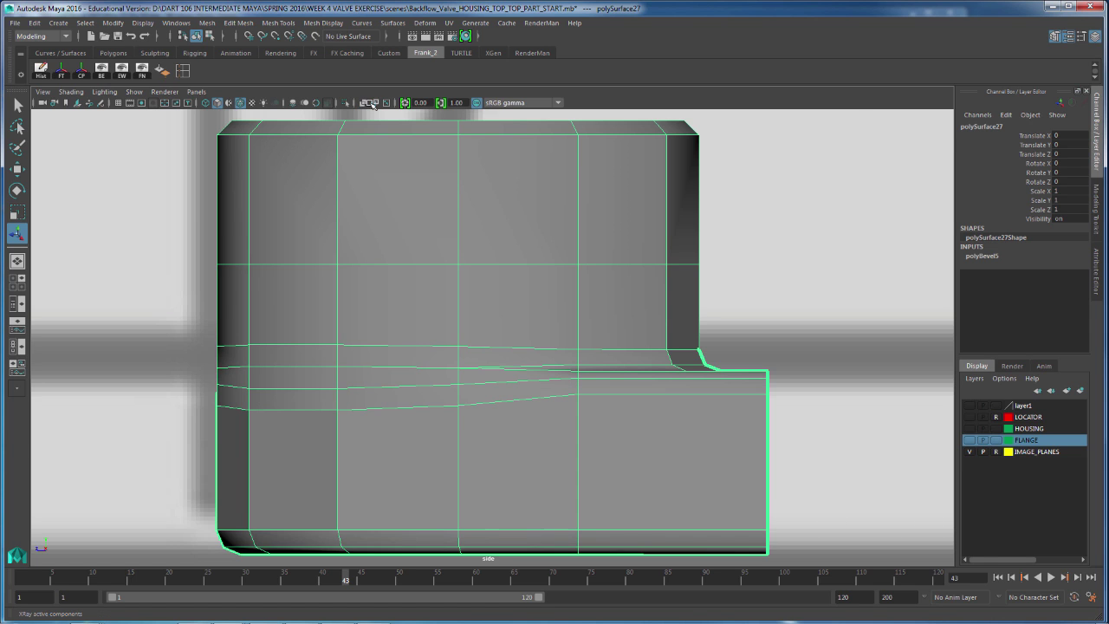
click(364, 103)
right_drag(247, 158, 253, 121)
click(249, 151)
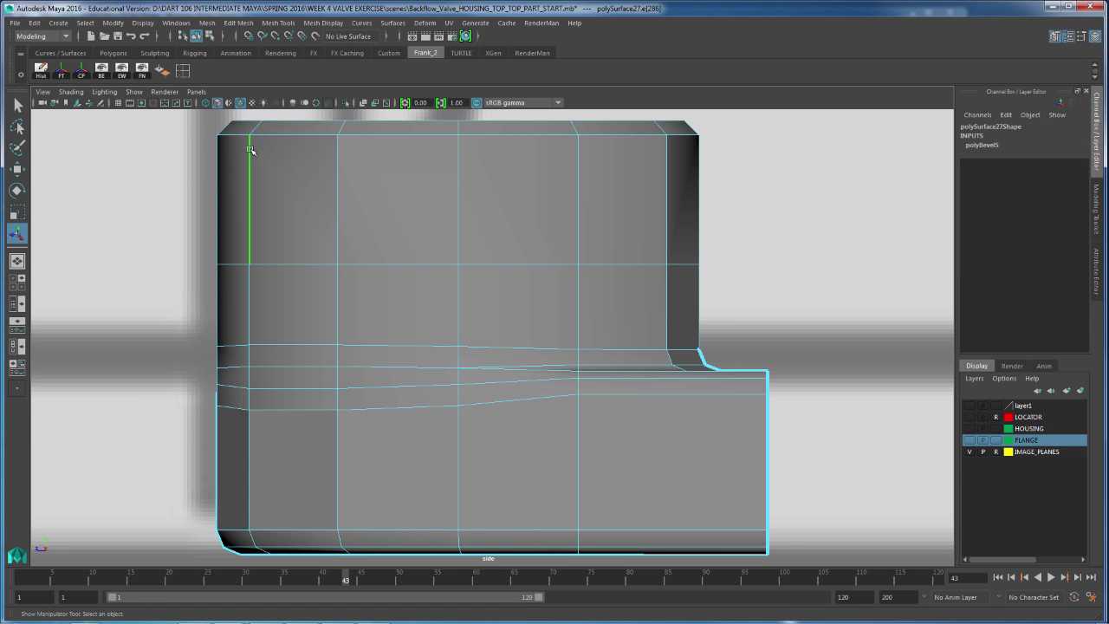
shift+right_click(252, 154)
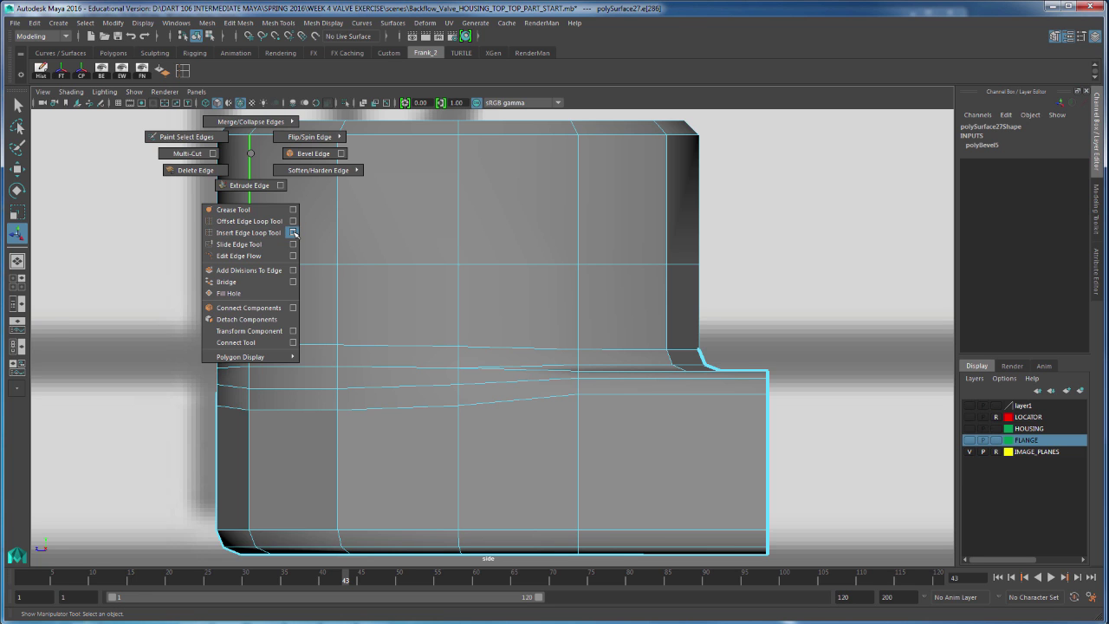
click(294, 233)
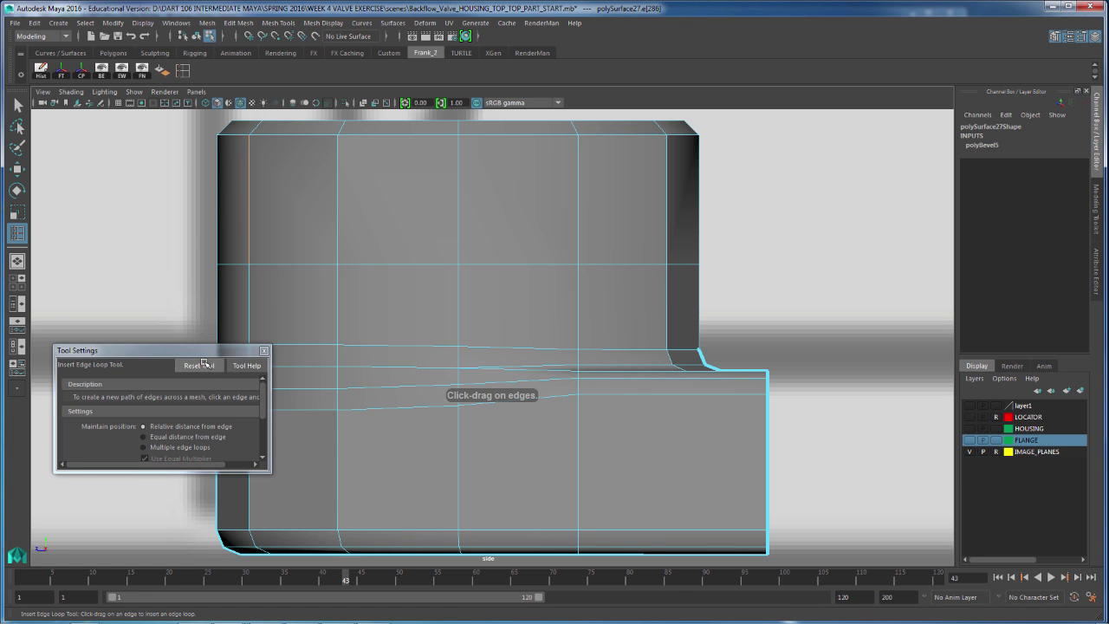
click(263, 351)
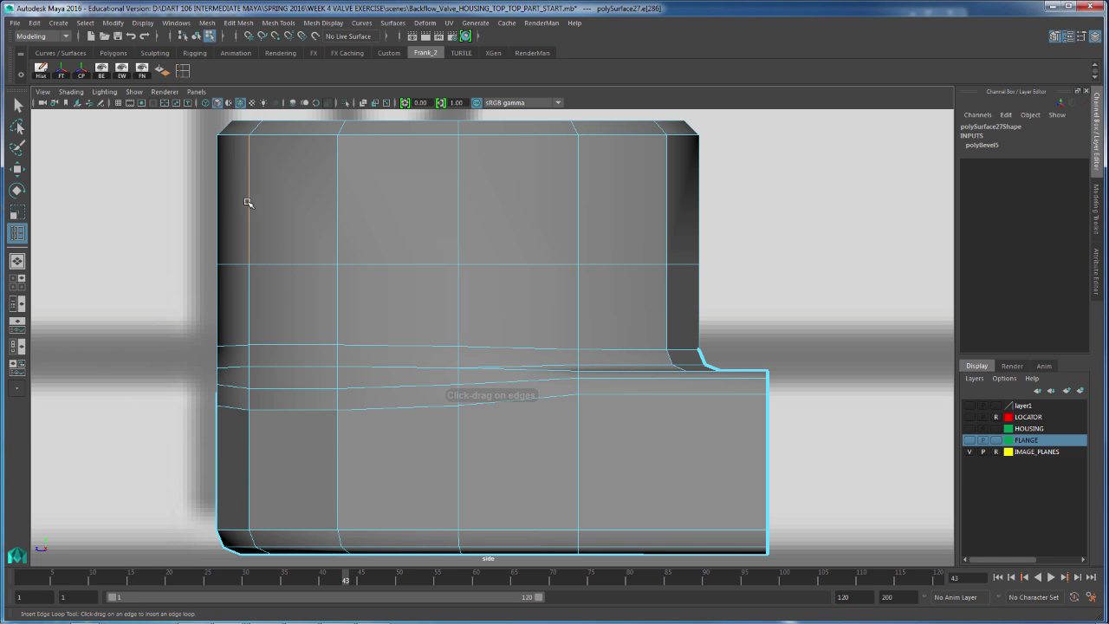
drag(247, 202, 254, 167)
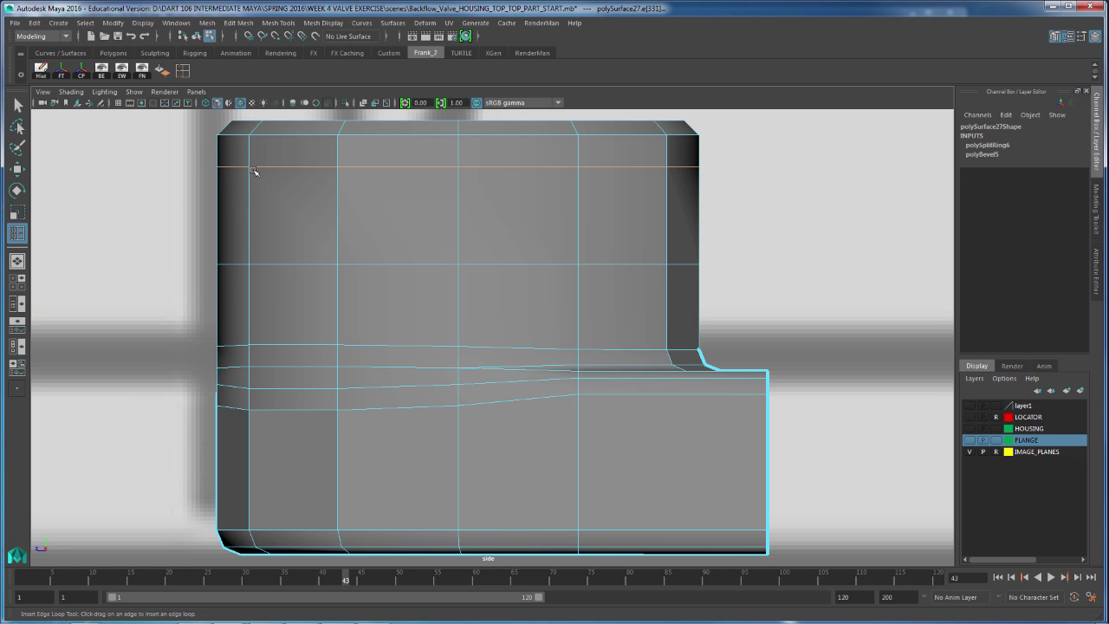
right_drag(254, 169, 292, 156)
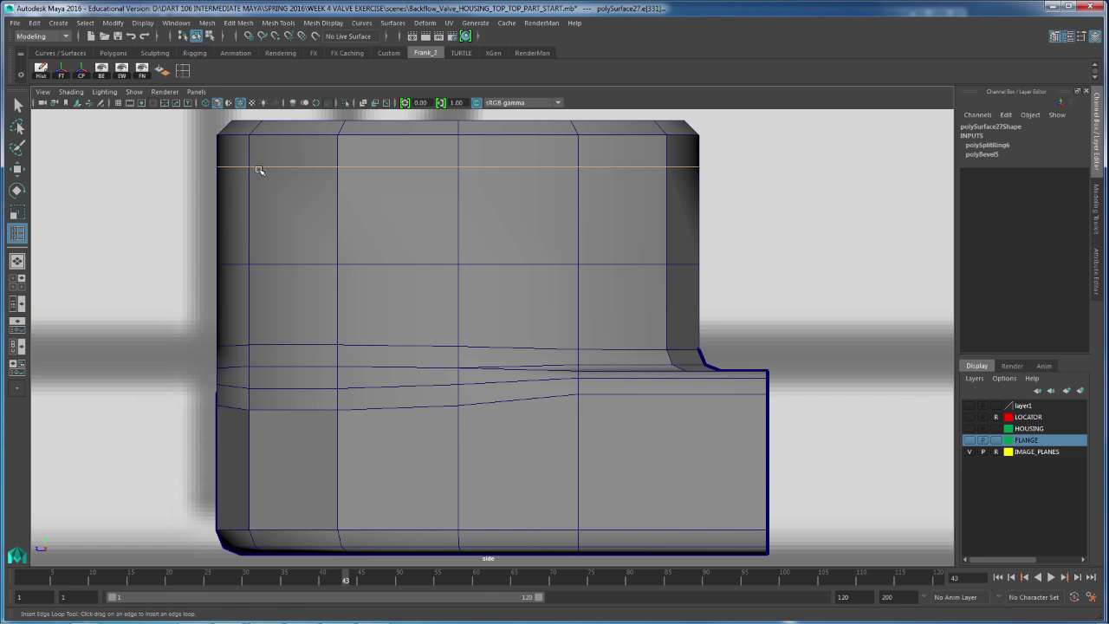
key(q)
click(257, 186)
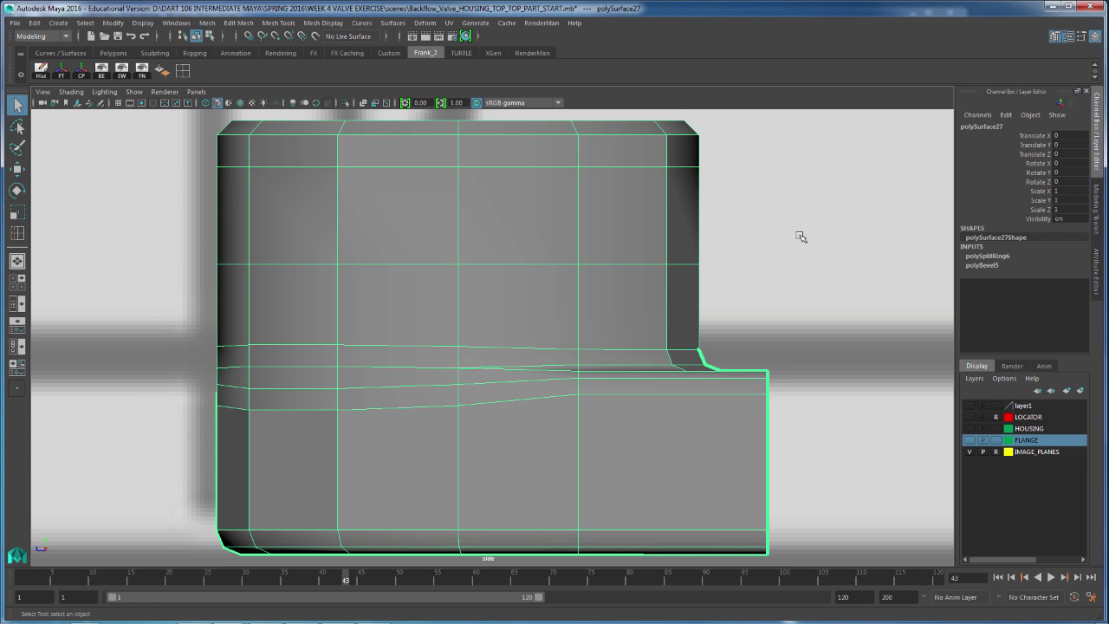
Step: Alternate between smoothed and unsmoothed display in the side view to judge the new loop's effect on the rim
key(3)
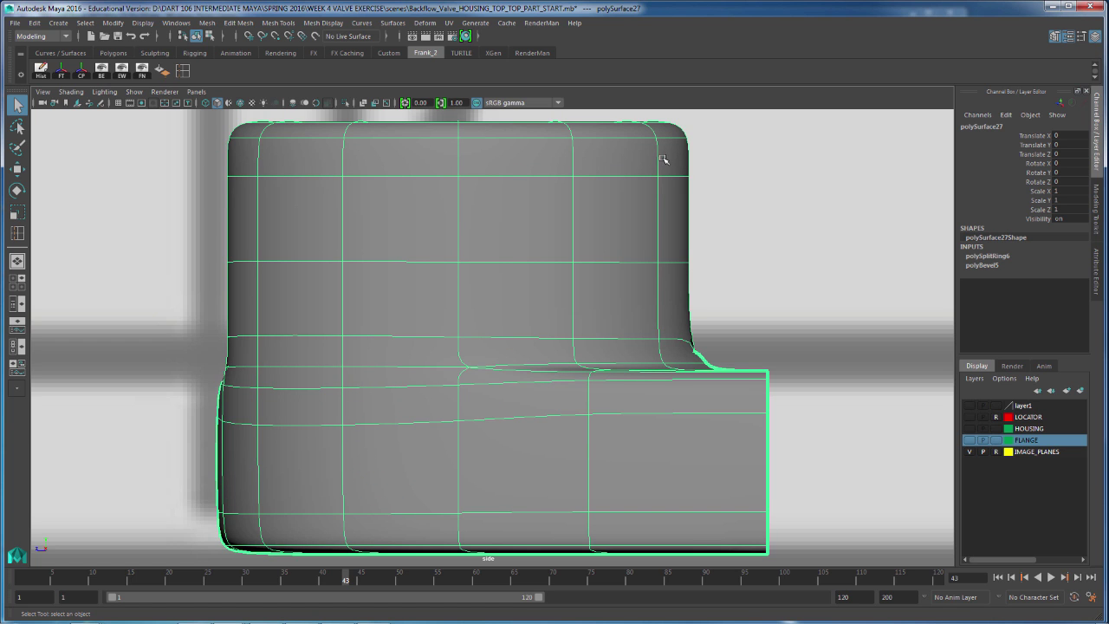
key(F11)
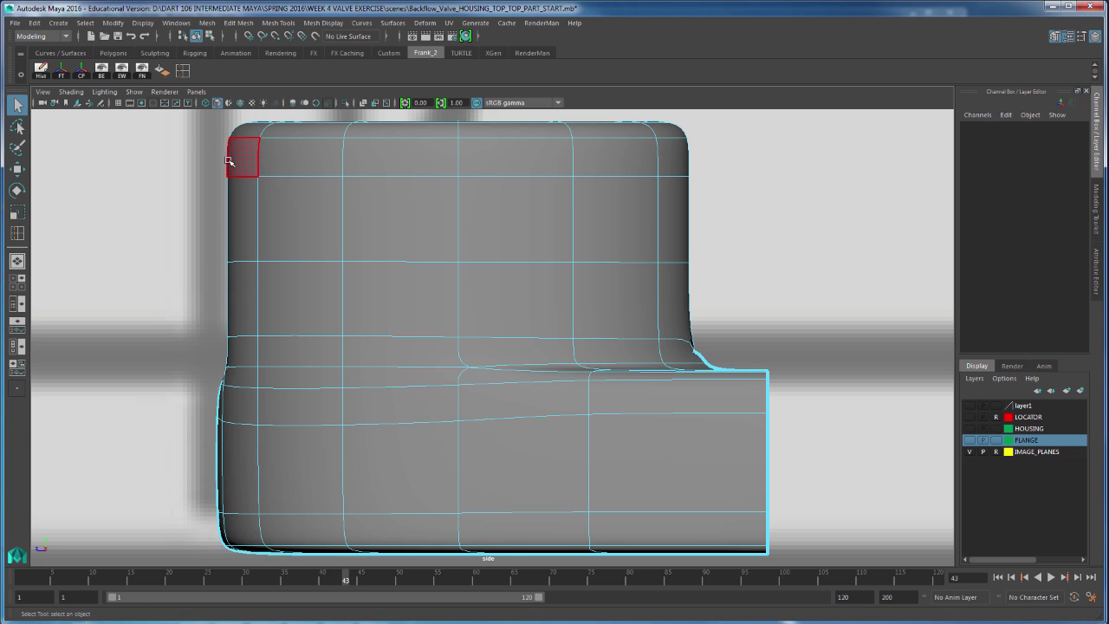
key(1)
key(3)
key(1)
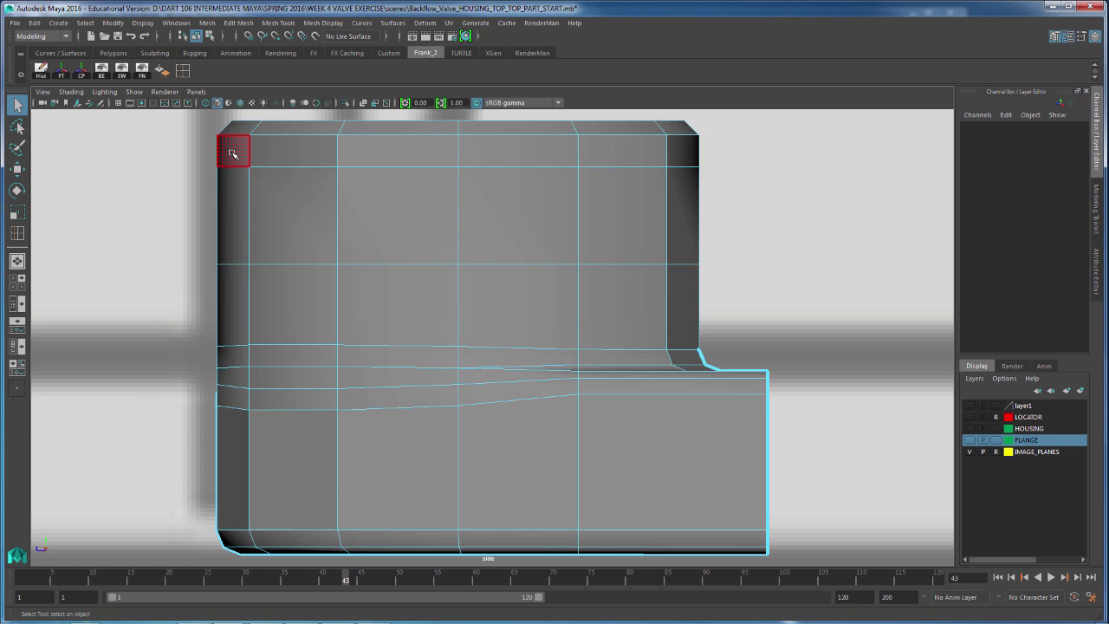
key(3)
key(1)
Step: Select the new edge loop below the rim, move it slightly up towards the bevel and return to object mode
right_drag(261, 165, 263, 144)
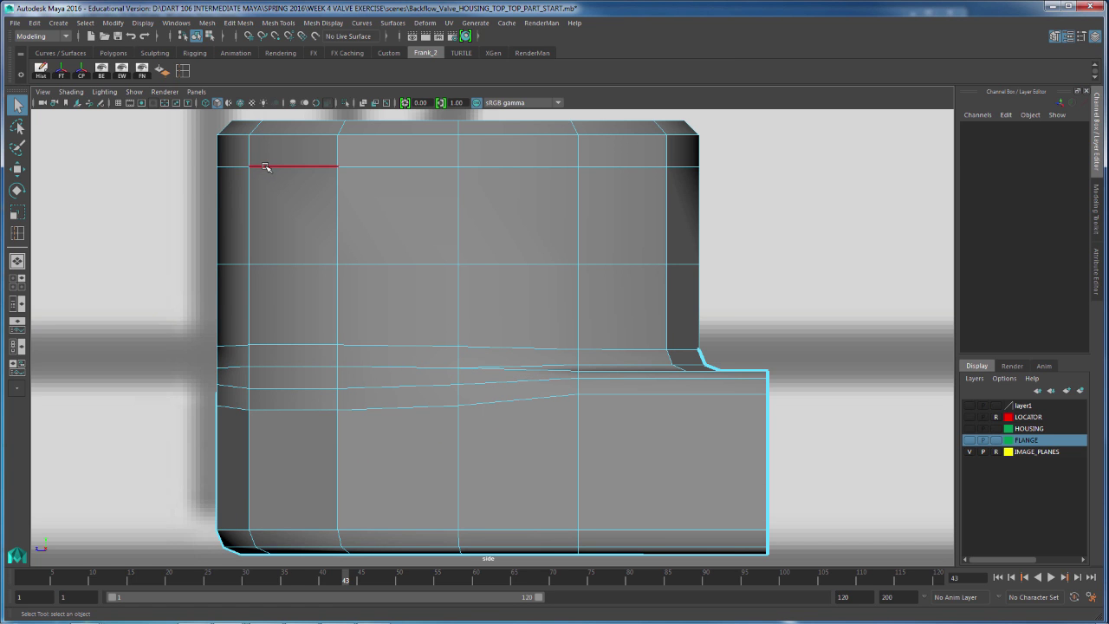
double_click(267, 167)
click(428, 149)
key(w)
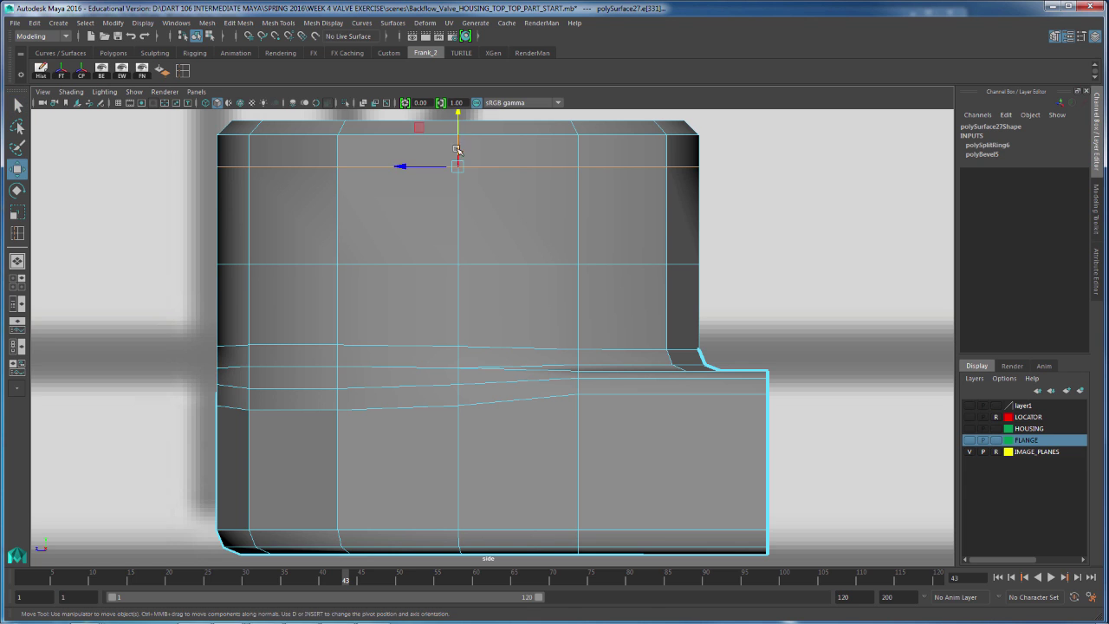
drag(457, 149, 456, 138)
right_drag(401, 161, 447, 160)
click(396, 190)
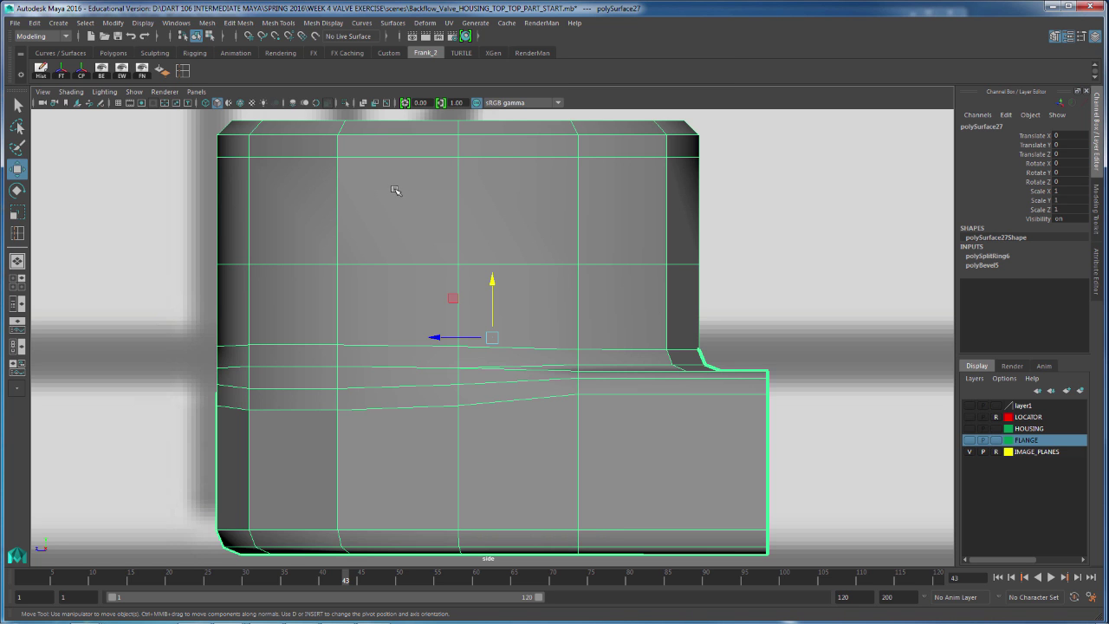
Step: Compare the adjusted profile smoothed and unsmoothed, and inspect the smoothed part from several angles in the perspective view
key(3)
key(1)
key(3)
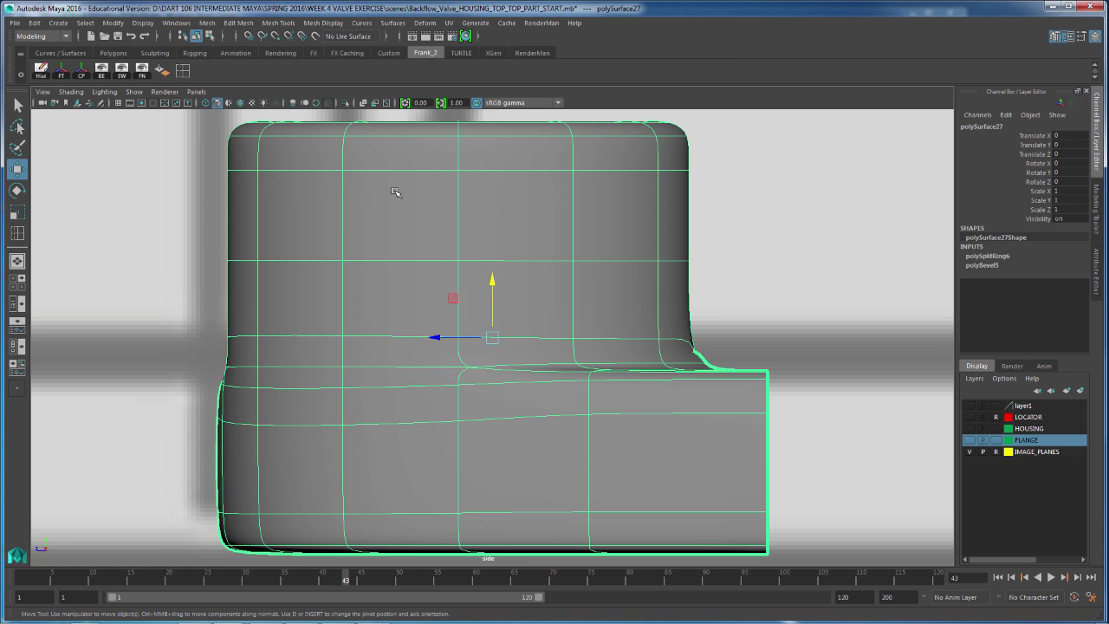
key(1)
key(3)
key(space)
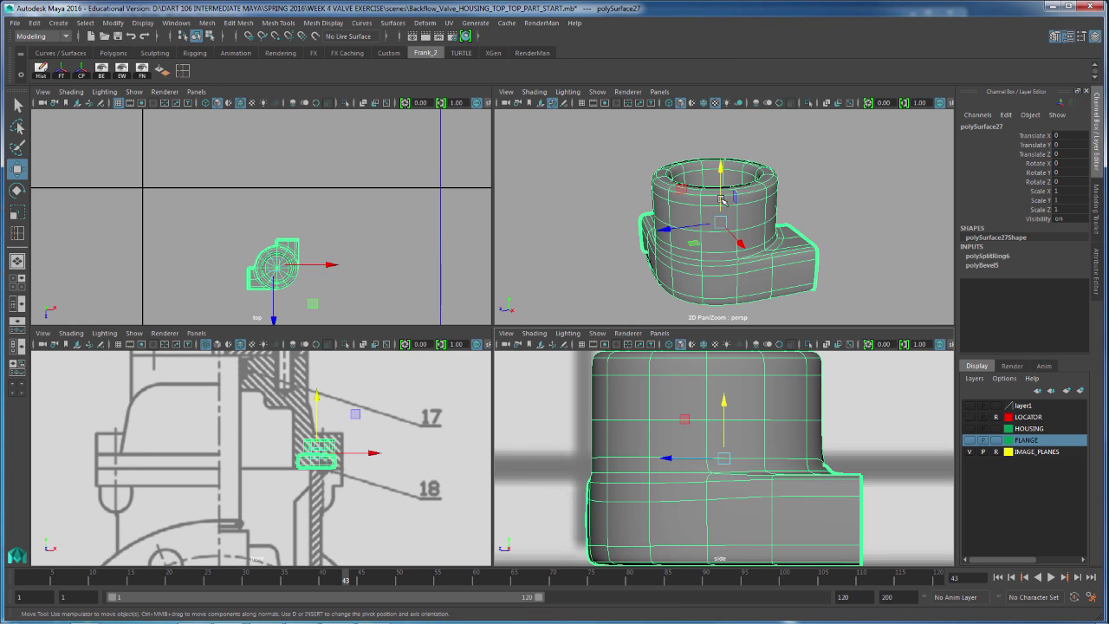
key(space)
mouse_move(768, 321)
alt+mouse_down()
mouse_move(762, 307)
mouse_move(817, 304)
alt+mouse_up()
click(735, 289)
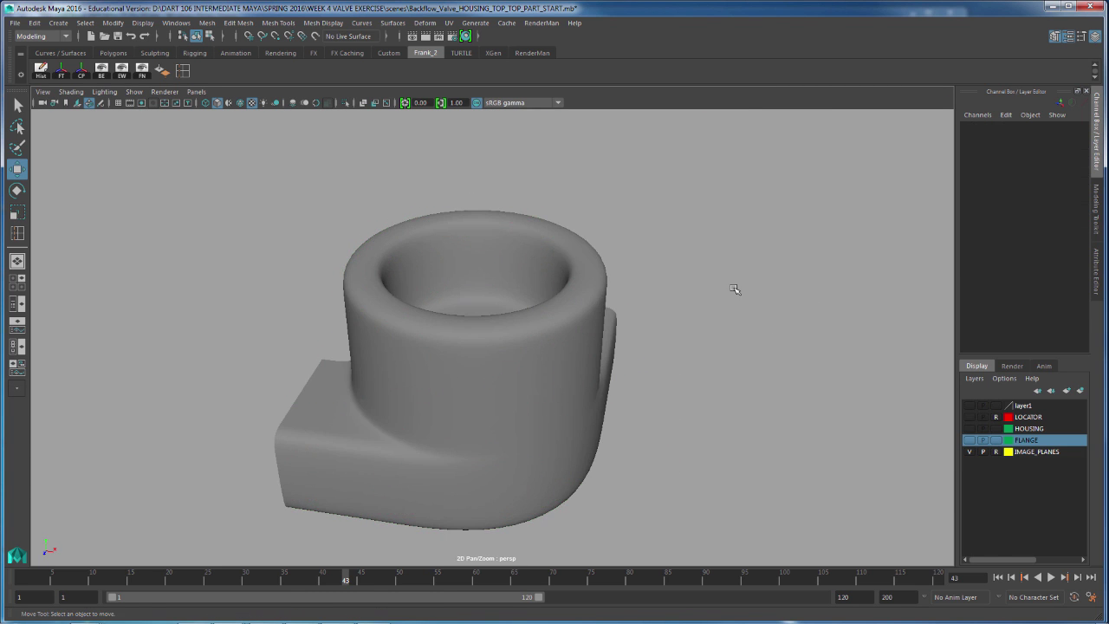
alt+drag(735, 289, 678, 287)
alt+right_drag(748, 315, 513, 320)
mouse_move(702, 337)
alt+mouse_down()
mouse_move(696, 321)
mouse_move(689, 338)
alt+mouse_up()
alt+right_drag(689, 337, 761, 343)
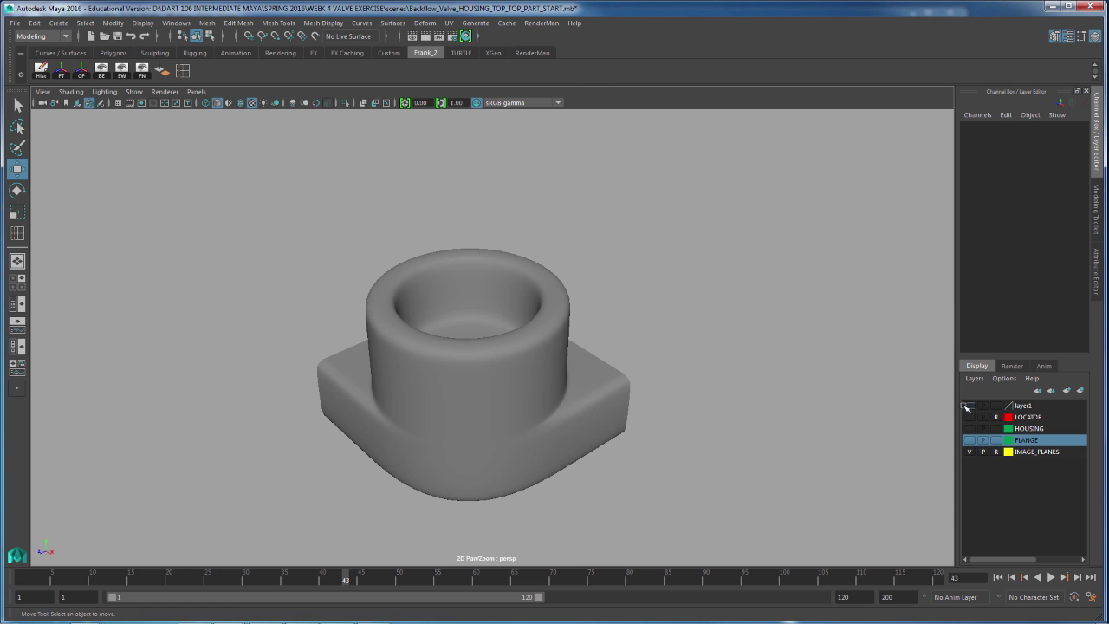
Step: Show layer1 and select the cylindrical part together with the large rounded body behind it
click(967, 405)
alt+drag(844, 397, 882, 389)
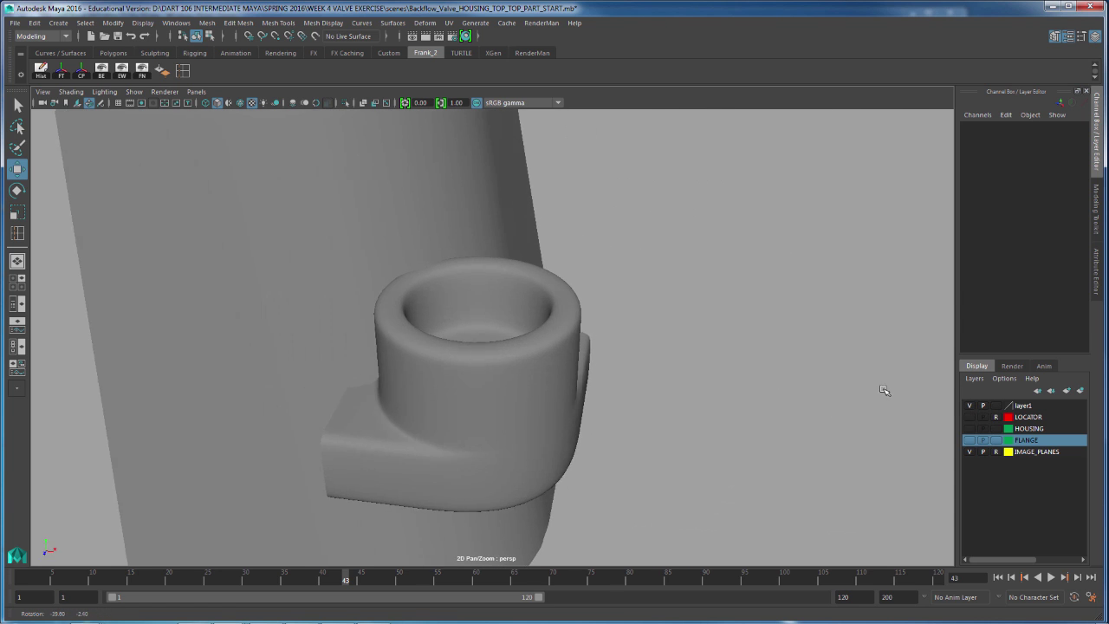
click(411, 317)
alt+drag(751, 277, 726, 274)
scroll(726, 274, down, 5)
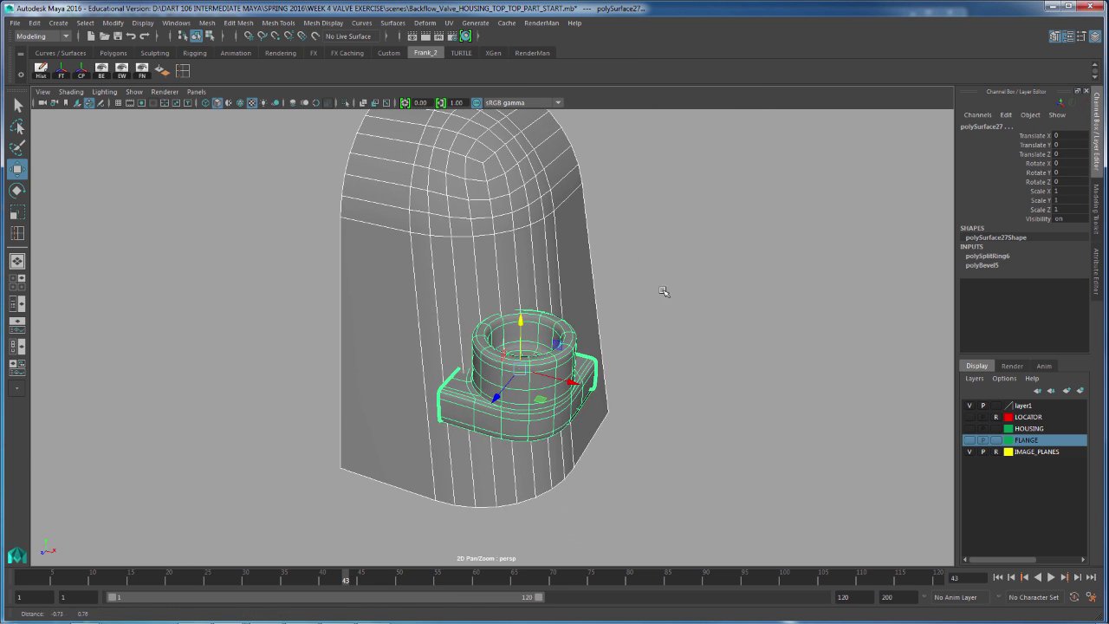